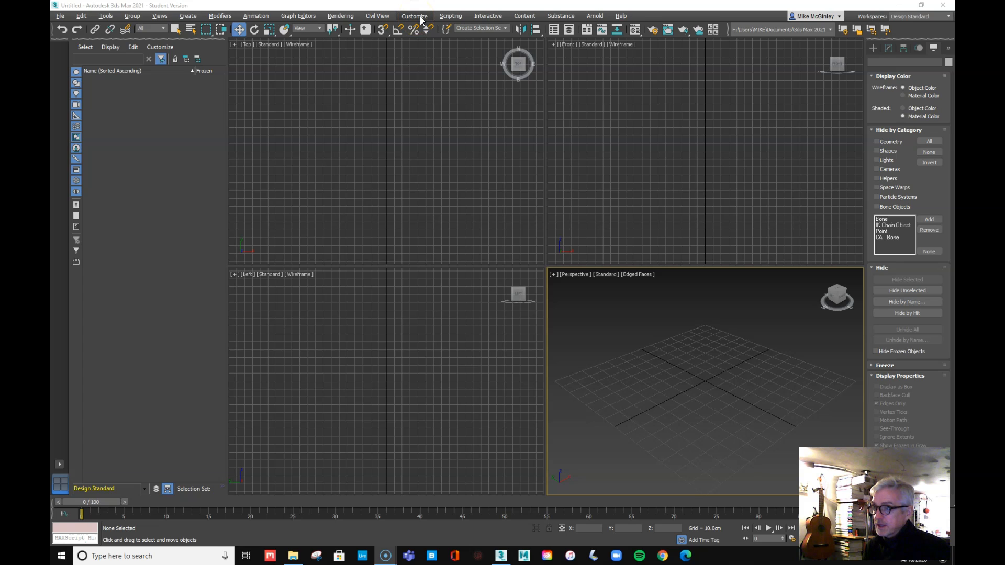
Set the display units to Metric Centimeters and the system unit scale to 1 Unit = 1.0 Centimeters
click(420, 19)
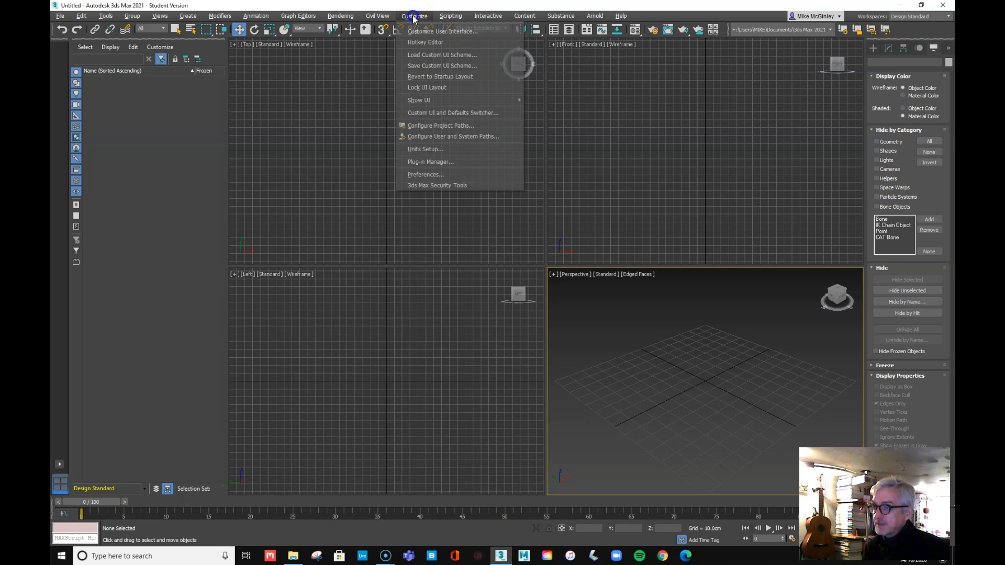
click(426, 149)
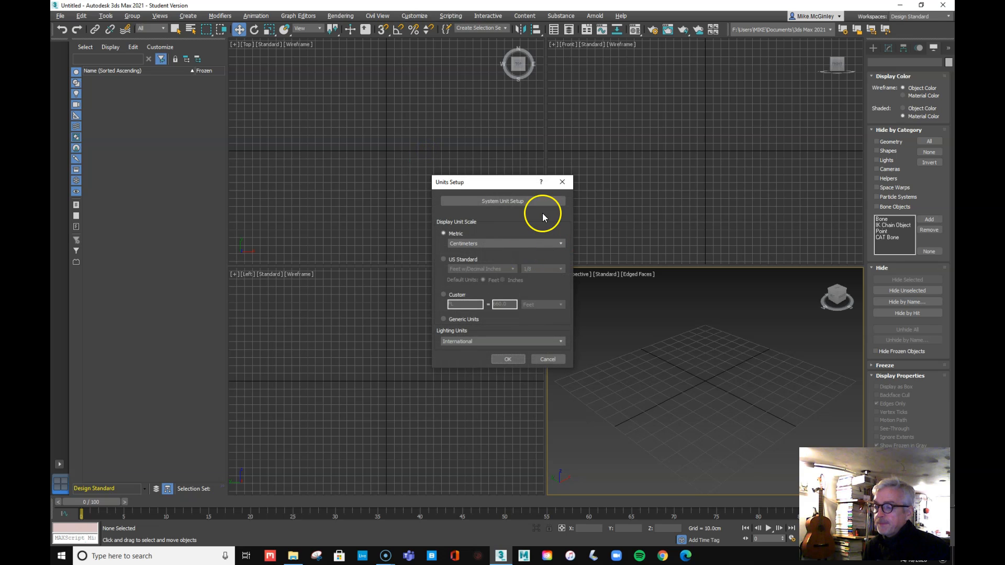
click(492, 201)
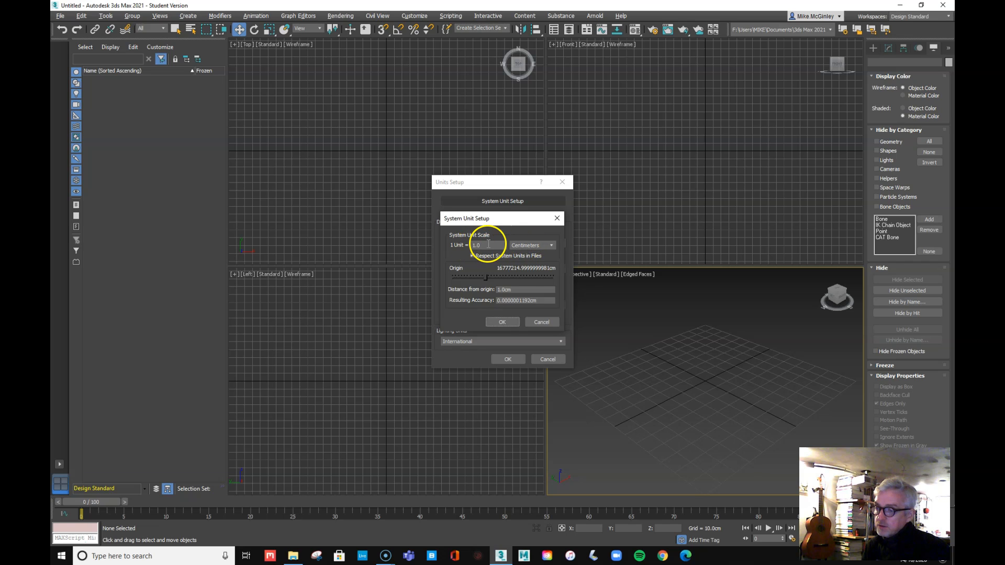
click(505, 321)
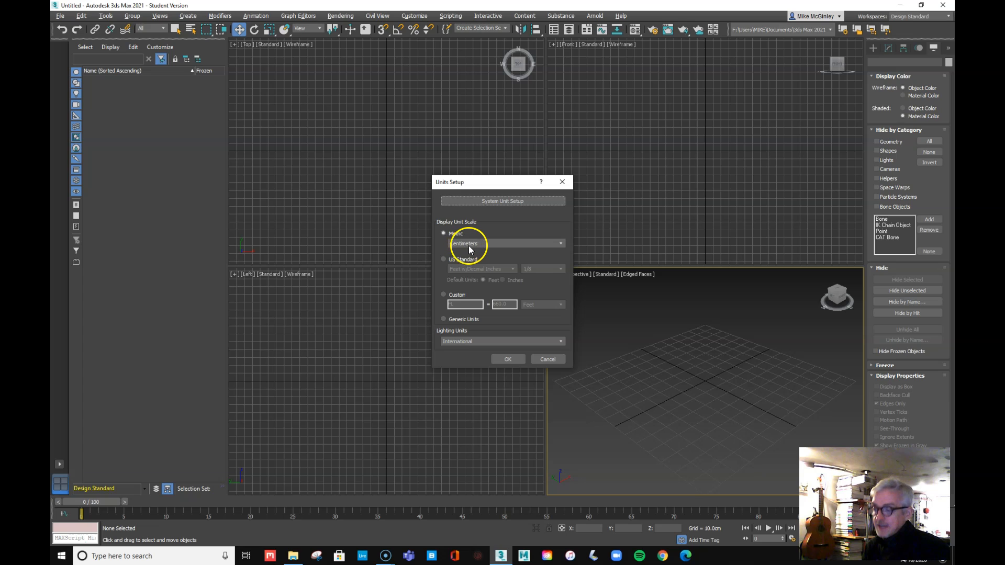
click(508, 360)
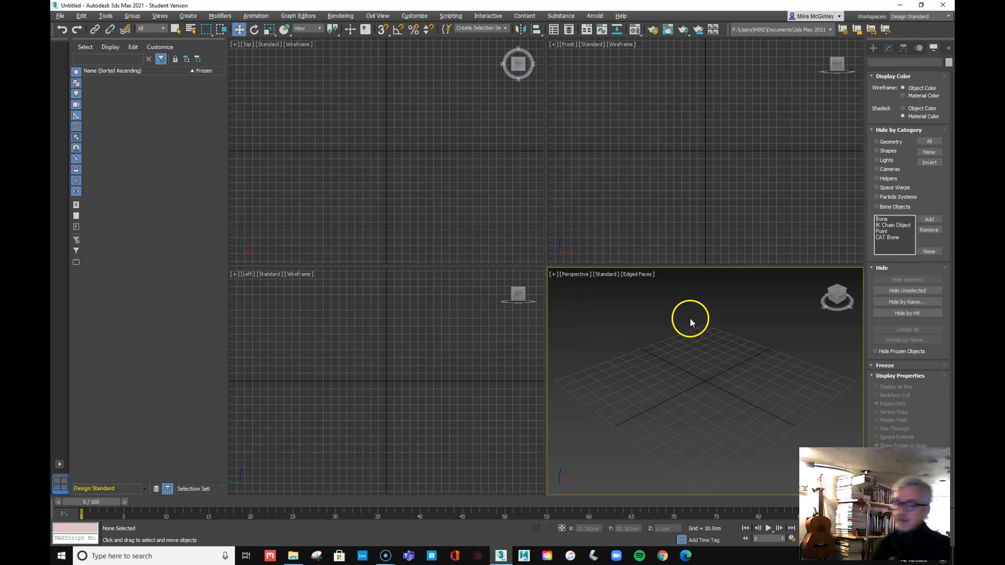
Drag out a box primitive on the grid in the Perspective viewport
click(873, 48)
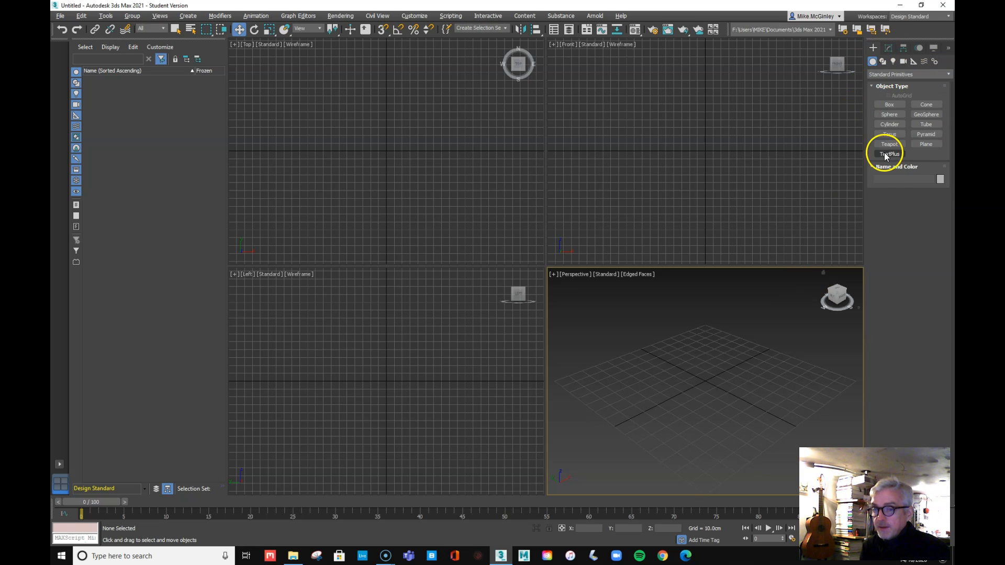
click(891, 105)
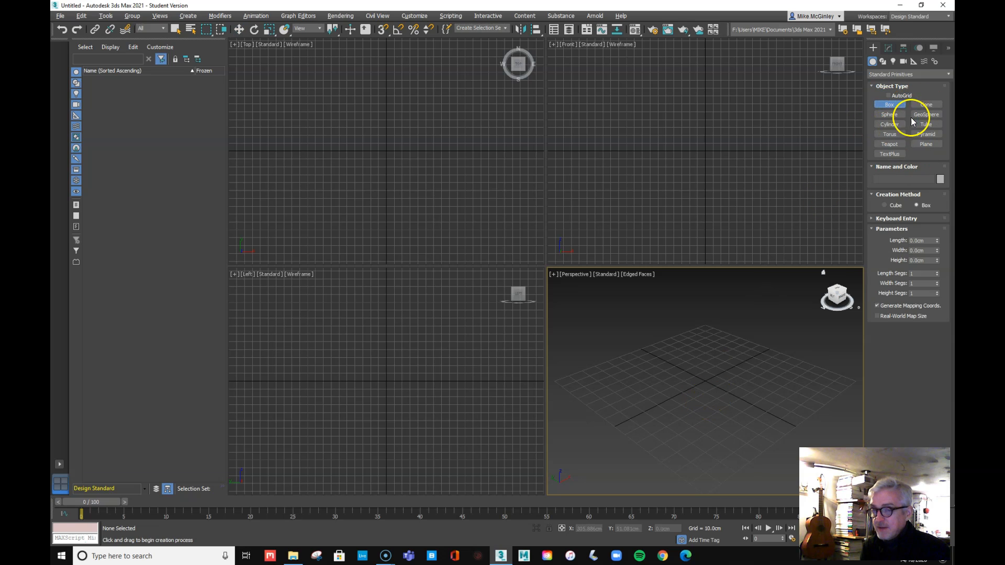
drag(711, 362, 717, 433)
click(706, 412)
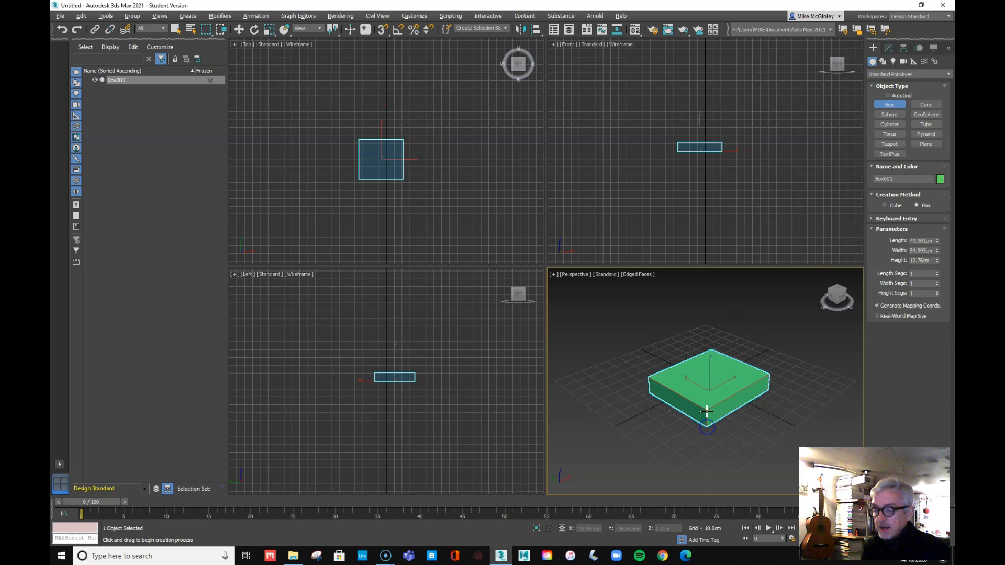
click(705, 419)
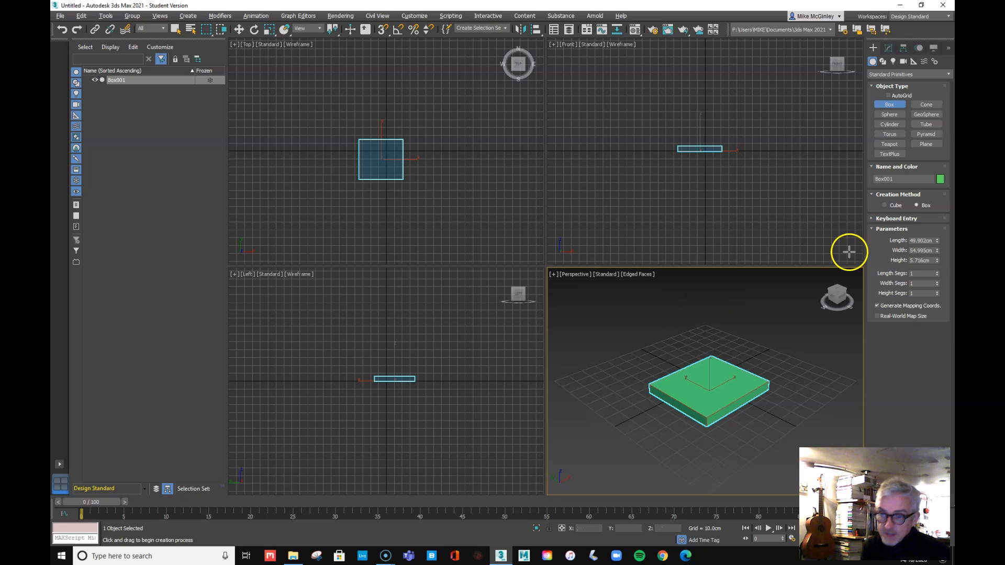
Set the box's Length to 50, Width to 50 and Height to 2 cm
drag(927, 240, 878, 241)
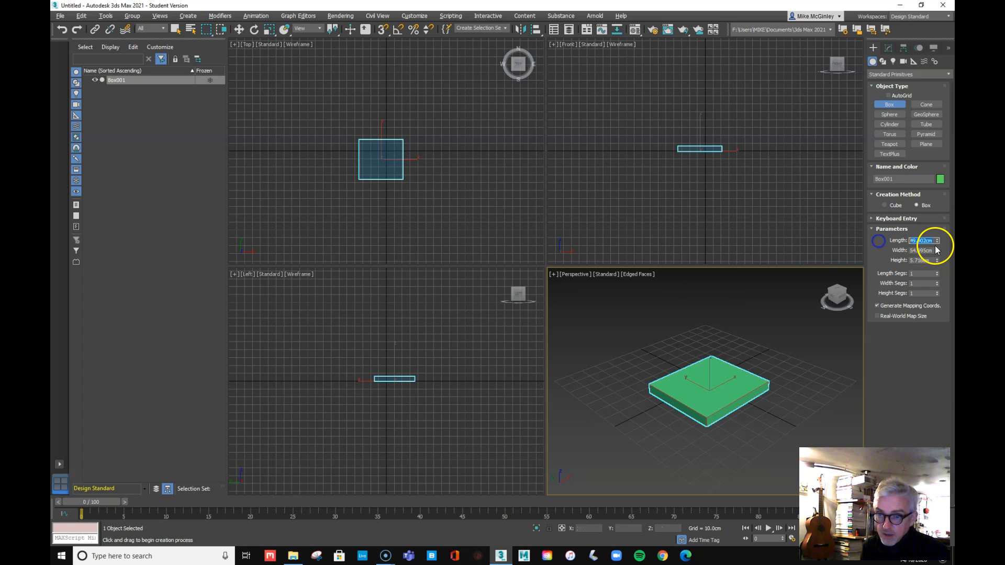
text(5)
key(Tab)
text(50)
key(Tab)
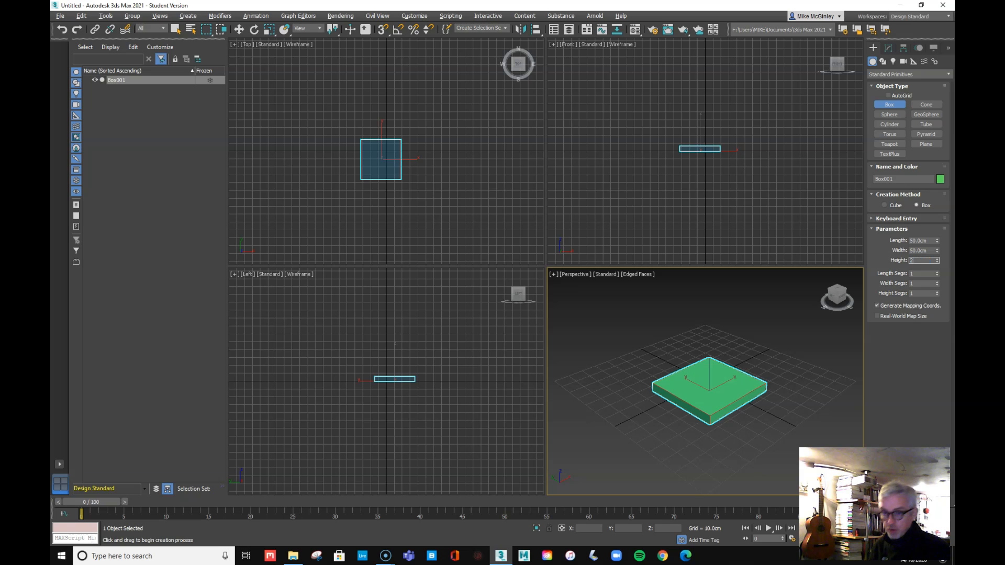
text(2)
key(Return)
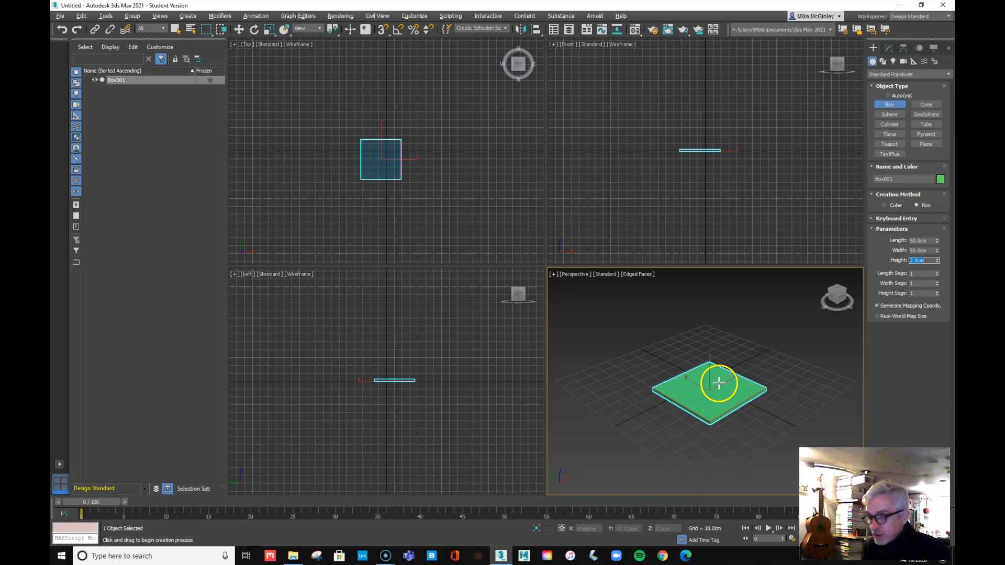
Zero Box001's absolute X, Y and Z position in the Move Transform Type-In
click(238, 30)
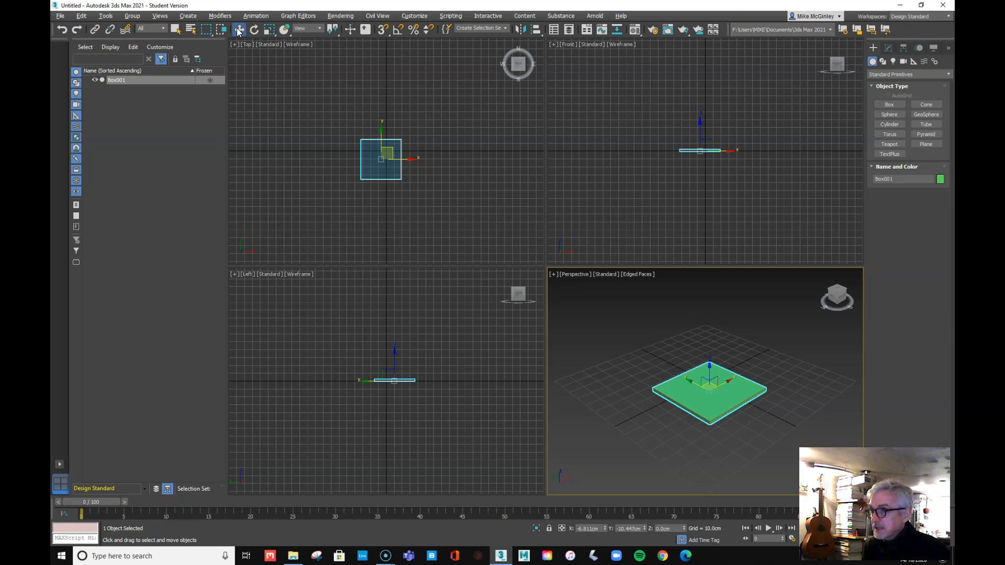
right_click(238, 30)
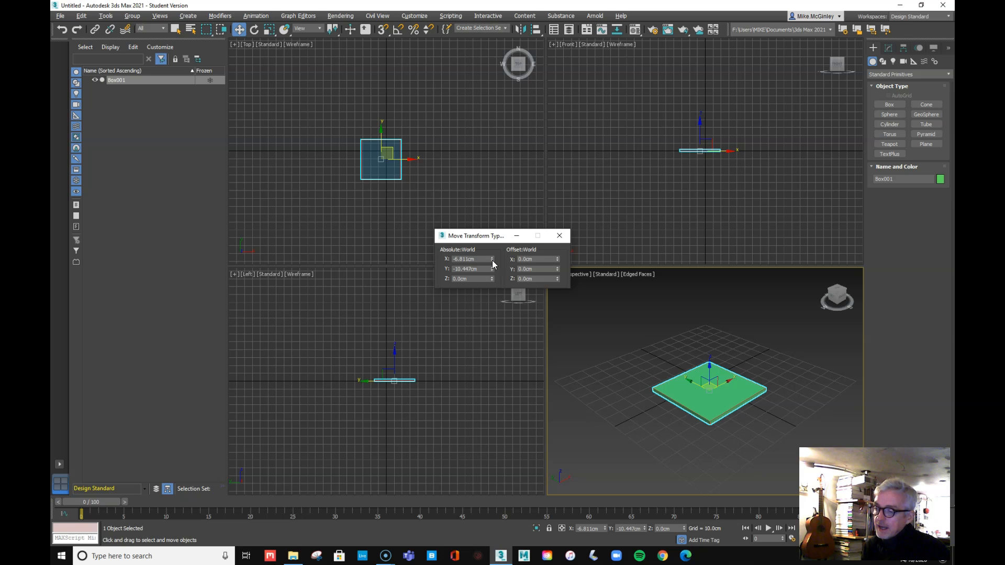
right_click(492, 259)
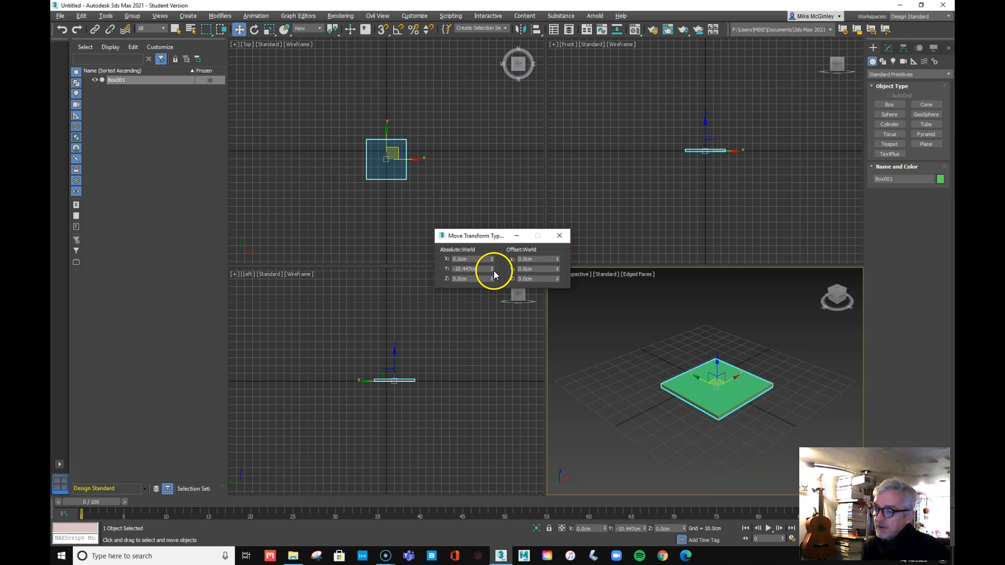
right_click(492, 269)
right_click(491, 278)
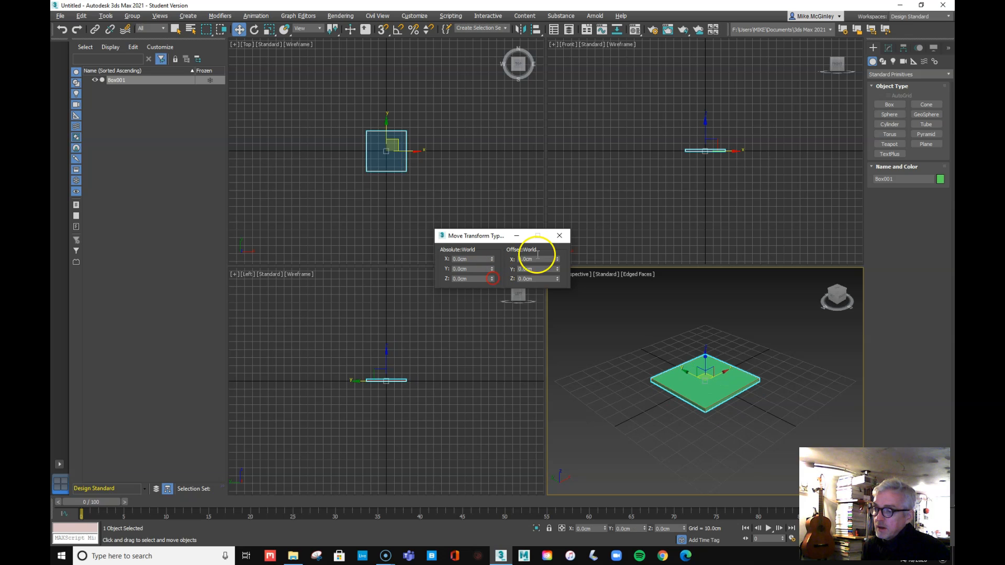
click(560, 236)
drag(594, 529, 571, 529)
mouse_move(640, 529)
mouse_down()
mouse_move(616, 530)
mouse_move(671, 529)
mouse_move(642, 527)
mouse_up()
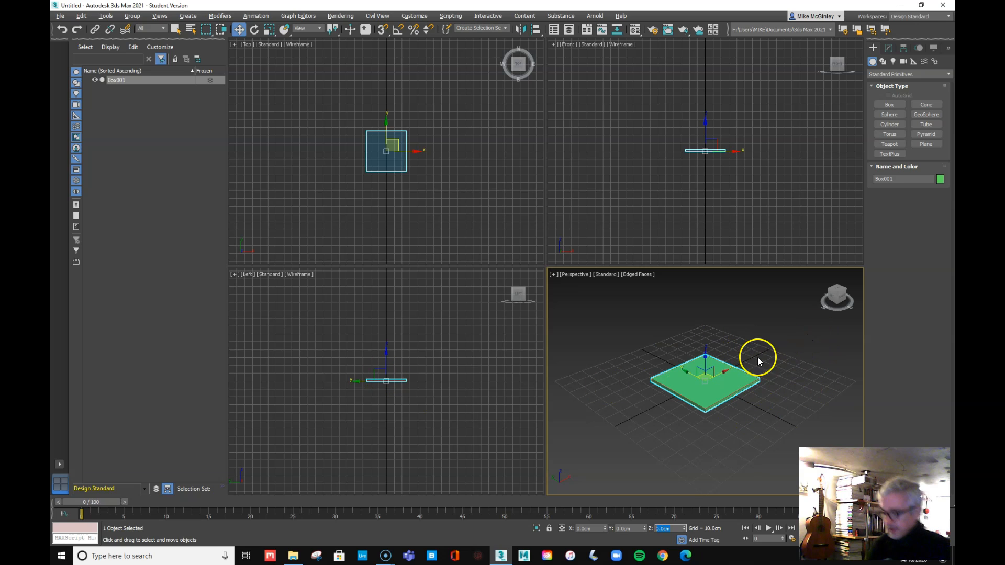
Maximize the Perspective viewport with Alt+W and show Box001's parameters in the Modify panel
click(644, 332)
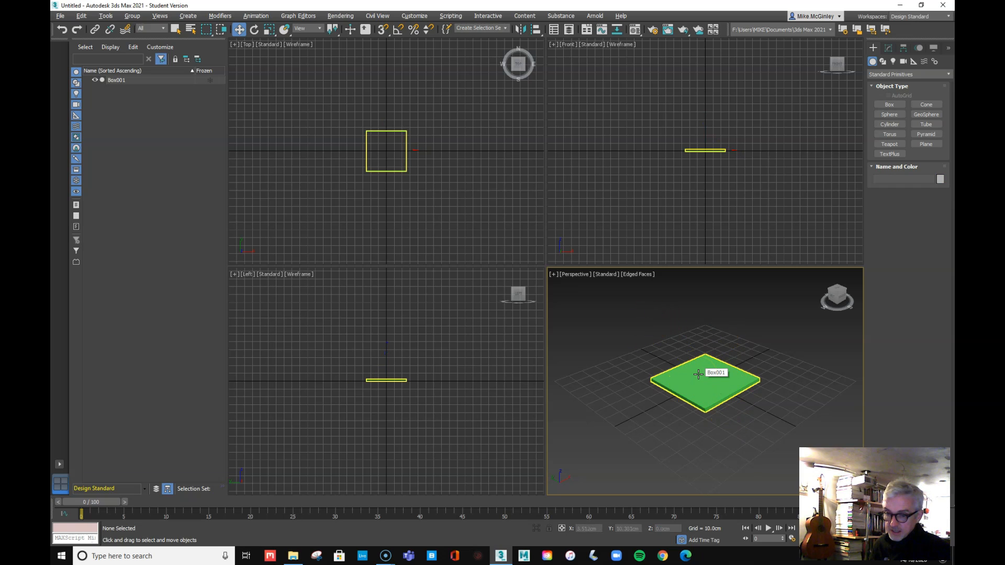
key(alt+w)
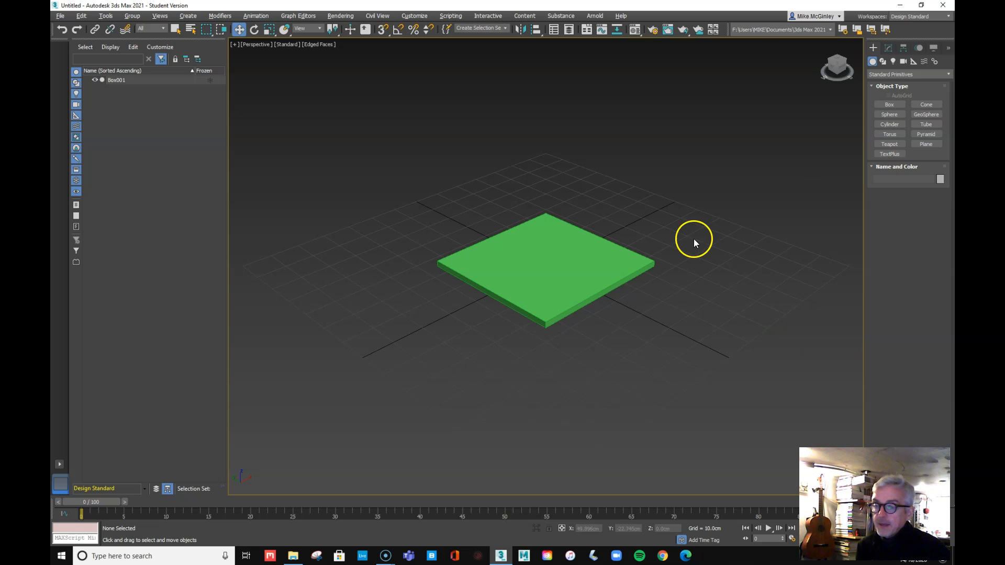
click(888, 51)
click(561, 303)
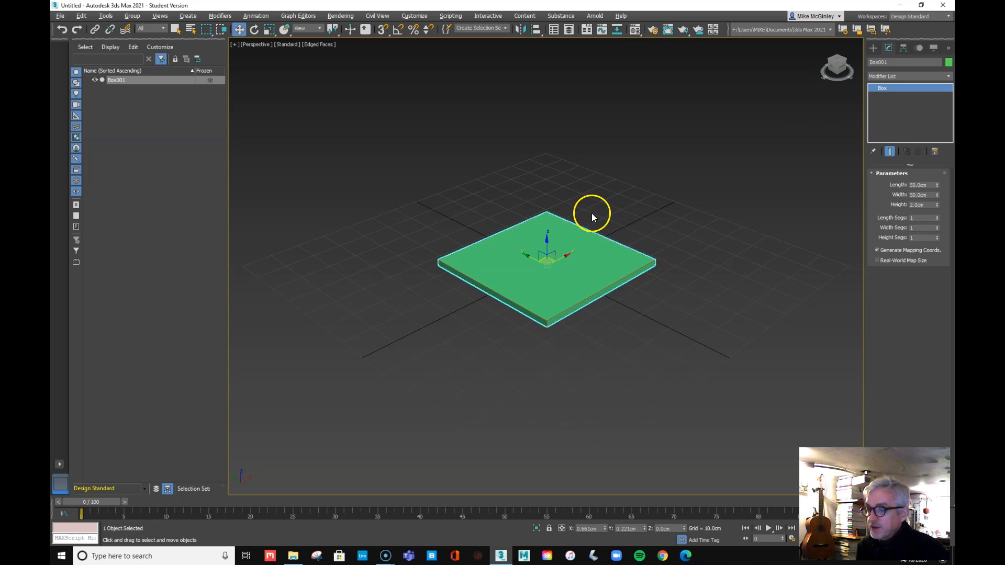
click(670, 212)
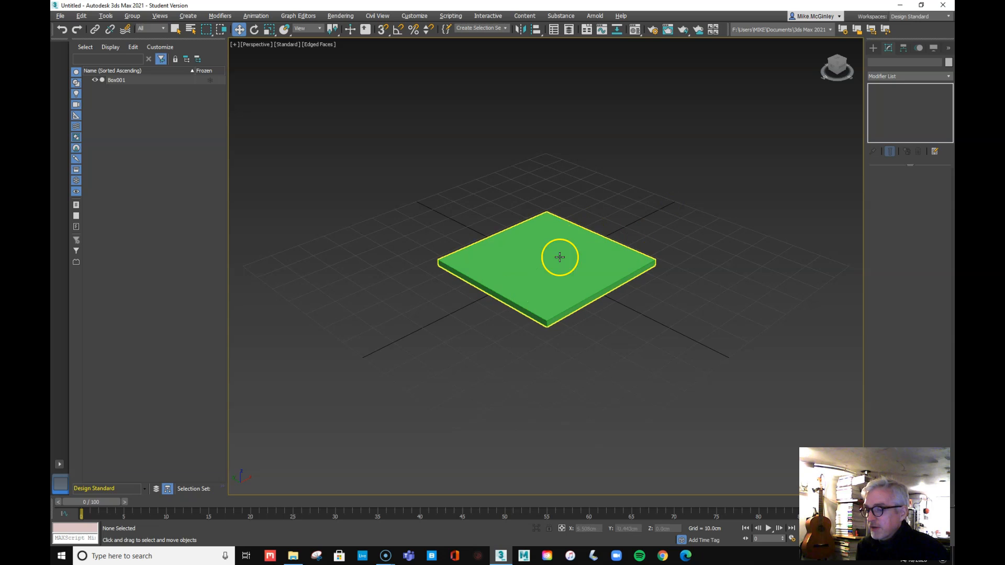
click(565, 258)
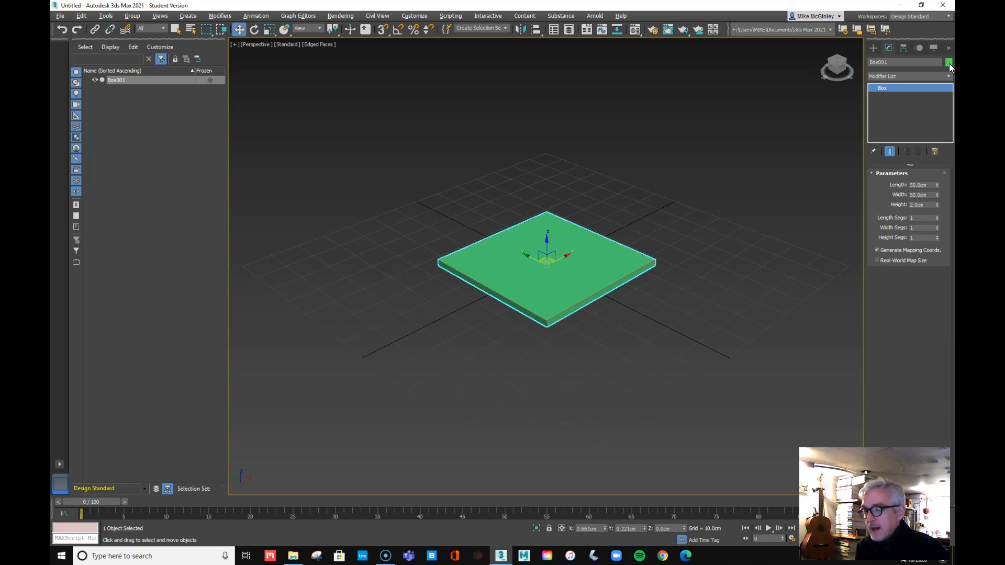
Rename the 01 - Default slot in the Material Editor to Monitor and bring up the material type list
key(m)
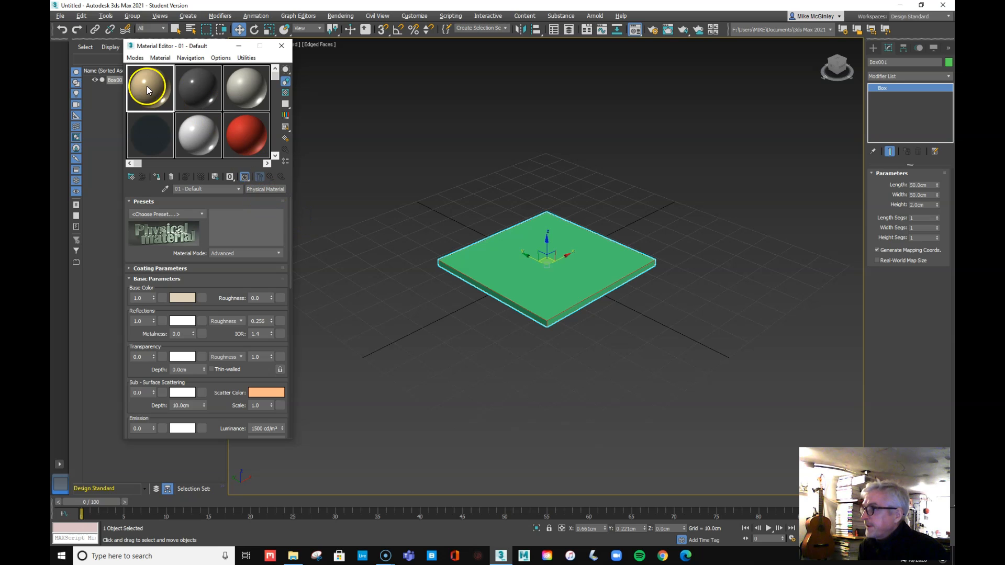
mouse_move(186, 47)
mouse_down()
mouse_move(221, 84)
mouse_move(161, 69)
mouse_move(191, 63)
mouse_move(164, 45)
mouse_move(193, 45)
mouse_up()
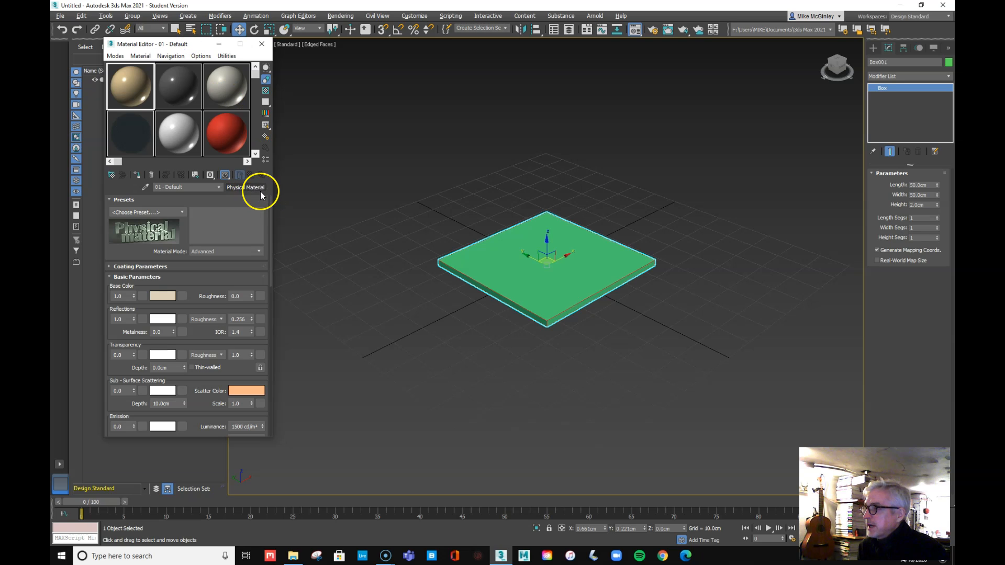
click(193, 189)
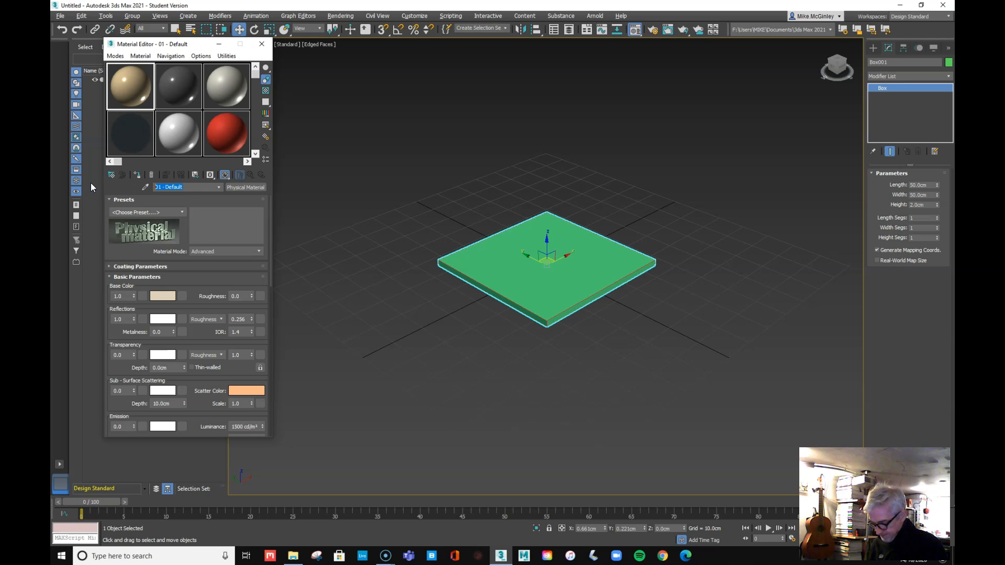
text(Monitor)
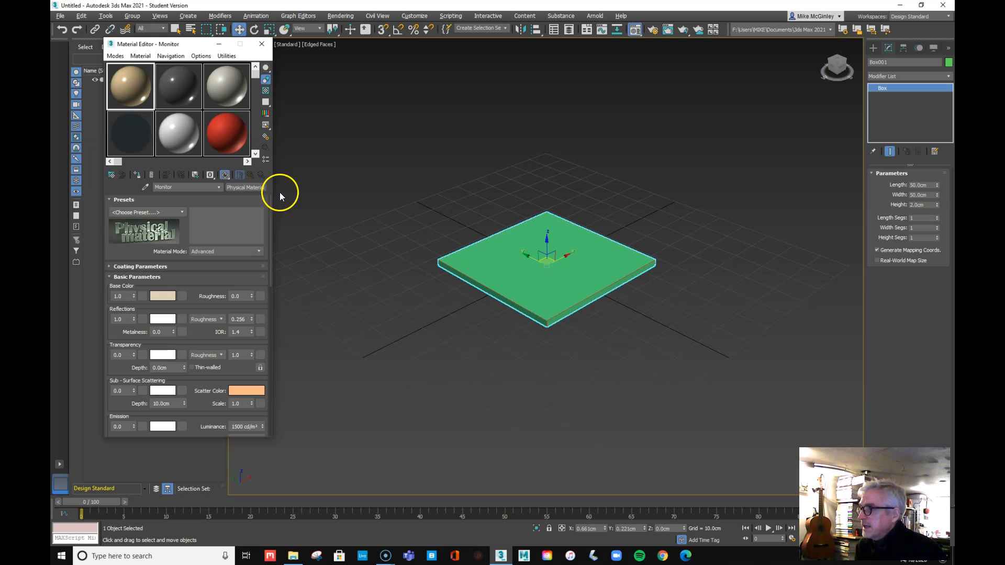
click(244, 188)
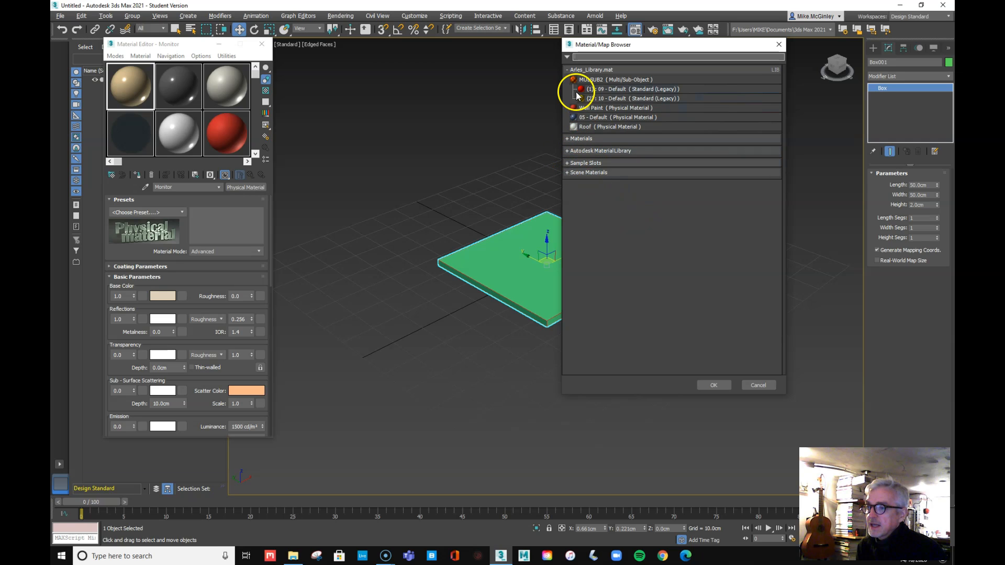
Choose Arnold Standard Surface as the Monitor material's type
click(569, 72)
click(568, 83)
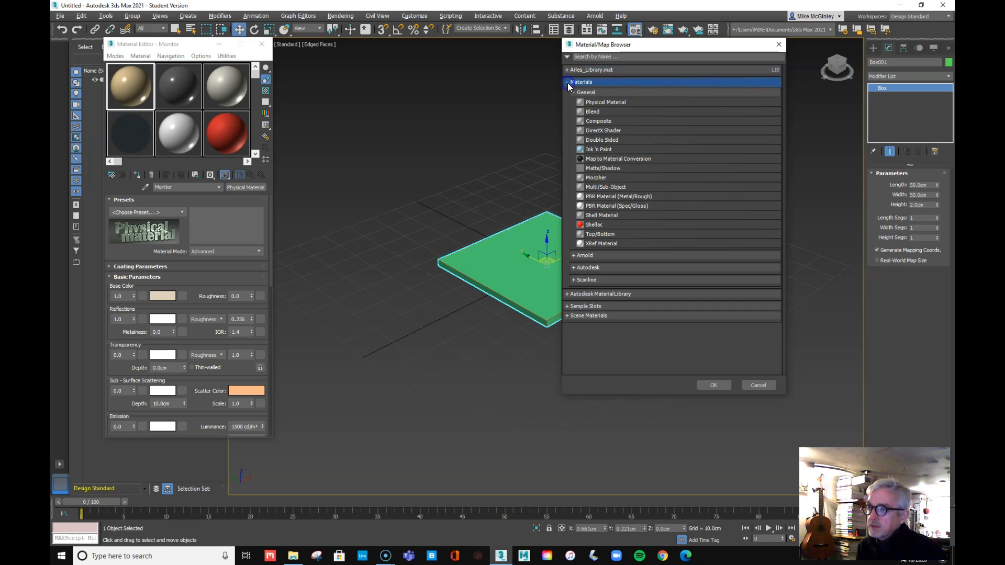
click(573, 256)
scroll(602, 283, down, 1)
click(604, 341)
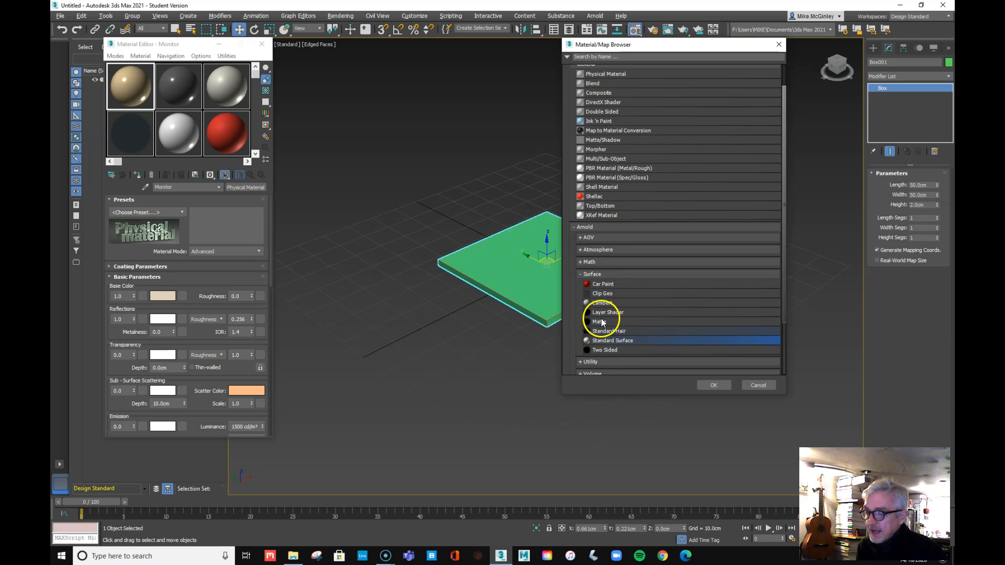
click(655, 48)
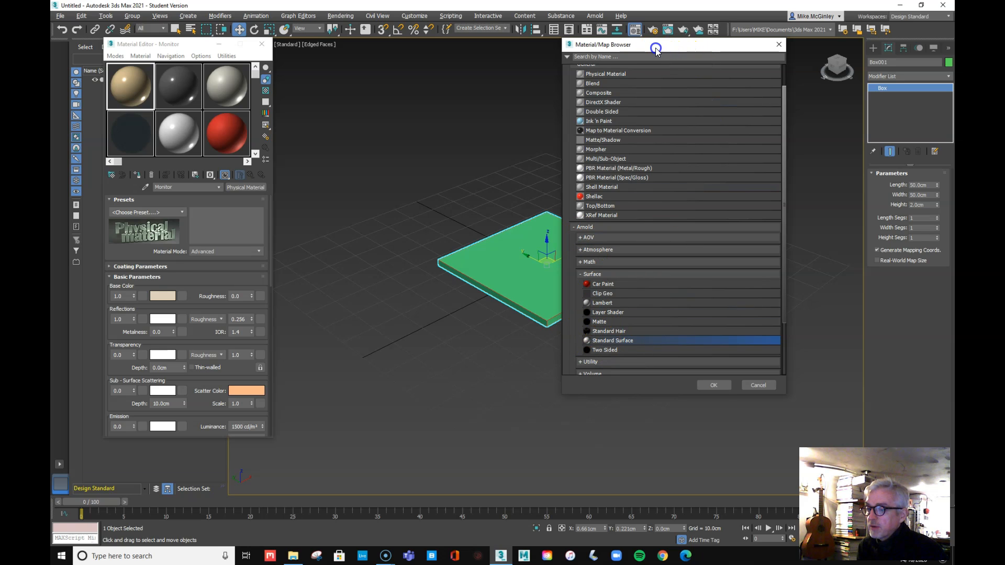
click(721, 388)
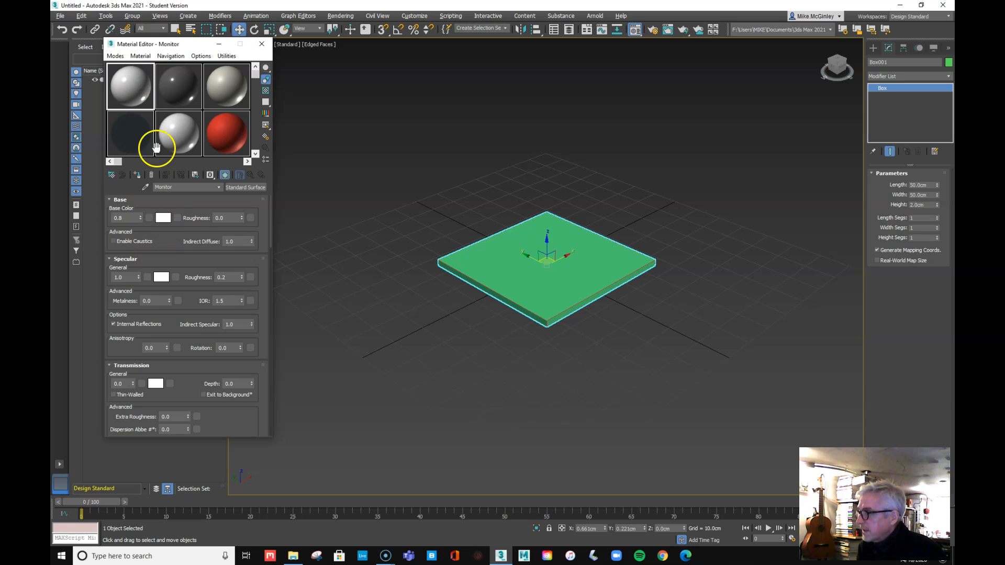
Give Monitor a grey base colour, specular weight 0.261 and roughness 0.49, then apply it to Box001
click(162, 218)
drag(319, 129, 320, 91)
click(393, 145)
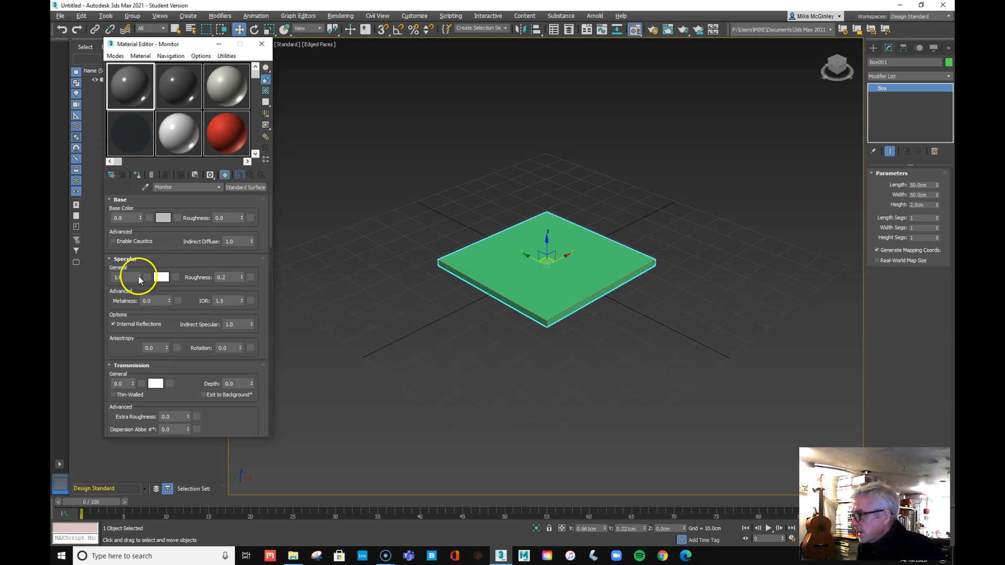
drag(138, 278, 144, 308)
mouse_move(139, 278)
mouse_down()
mouse_move(139, 291)
mouse_move(140, 264)
mouse_up()
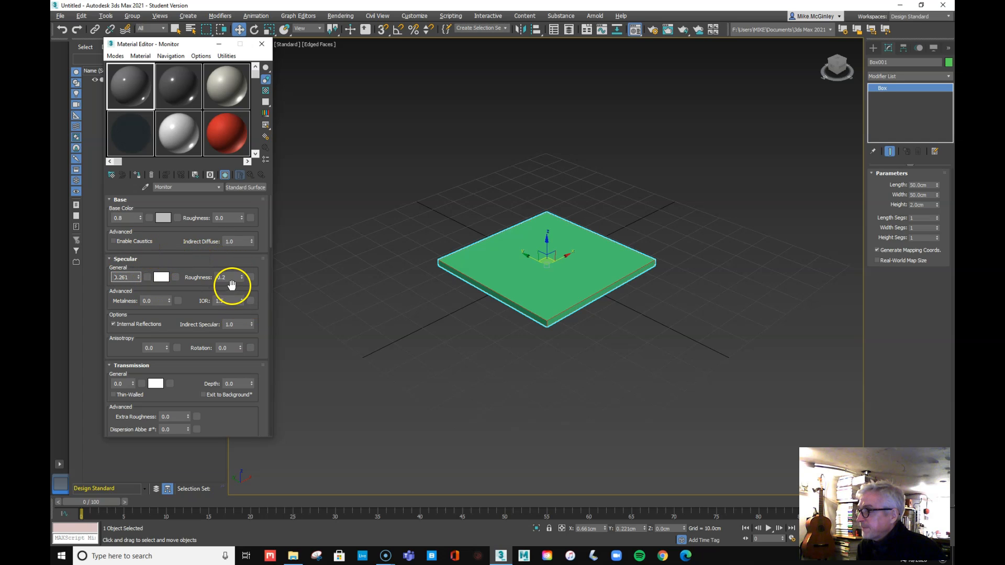
mouse_move(241, 277)
mouse_down()
mouse_move(244, 259)
mouse_move(240, 283)
mouse_up()
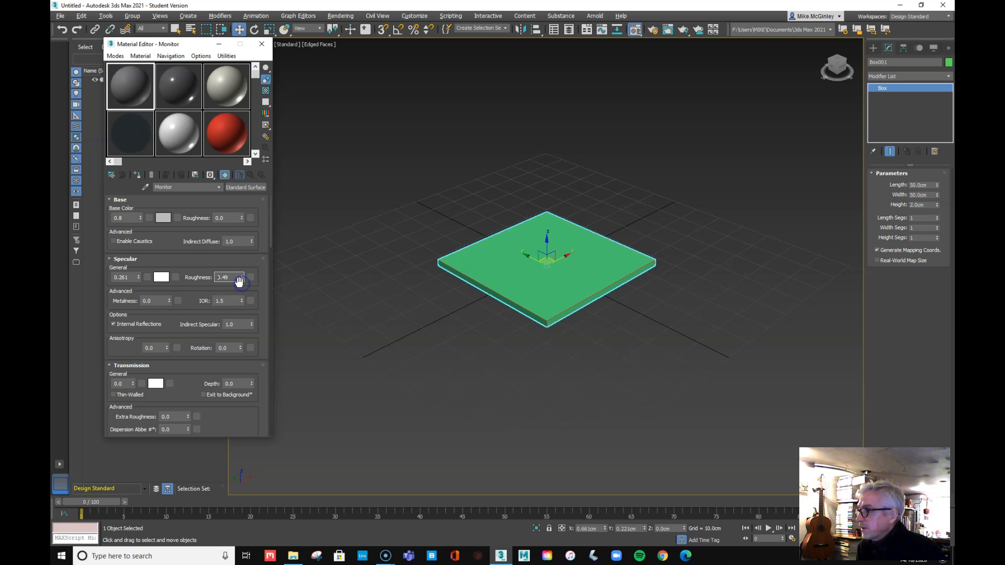
drag(127, 86, 473, 260)
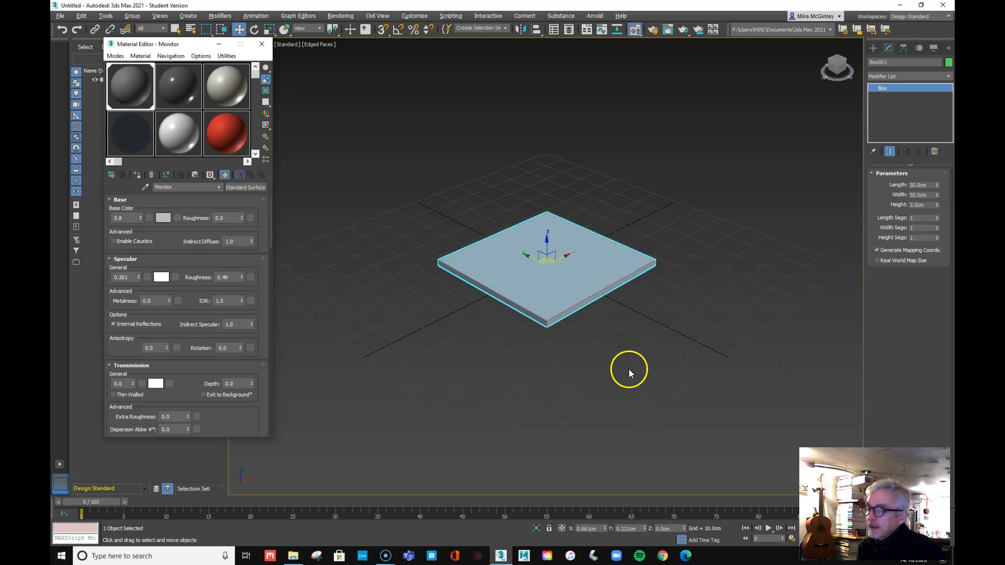
click(649, 375)
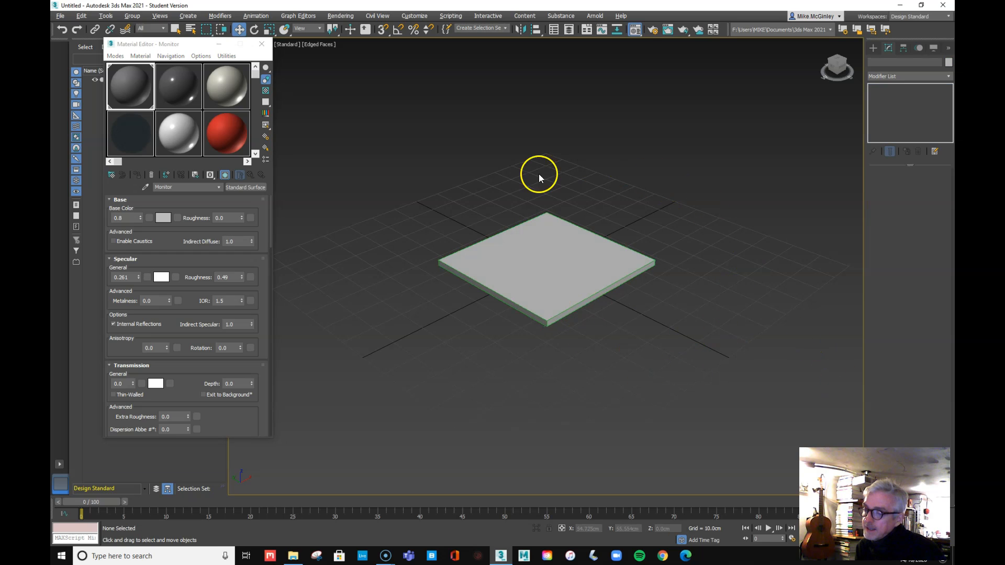
click(502, 366)
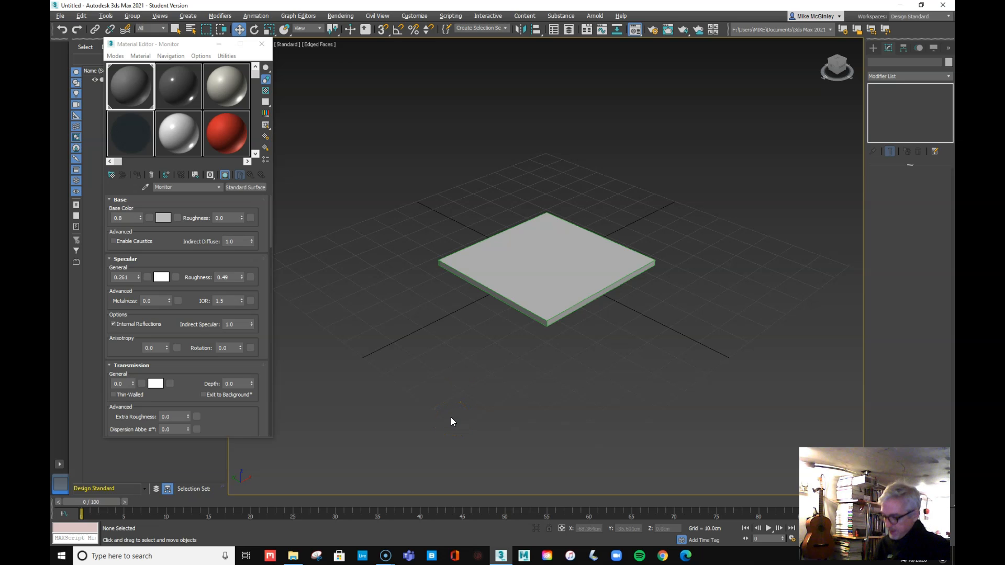
key(F3)
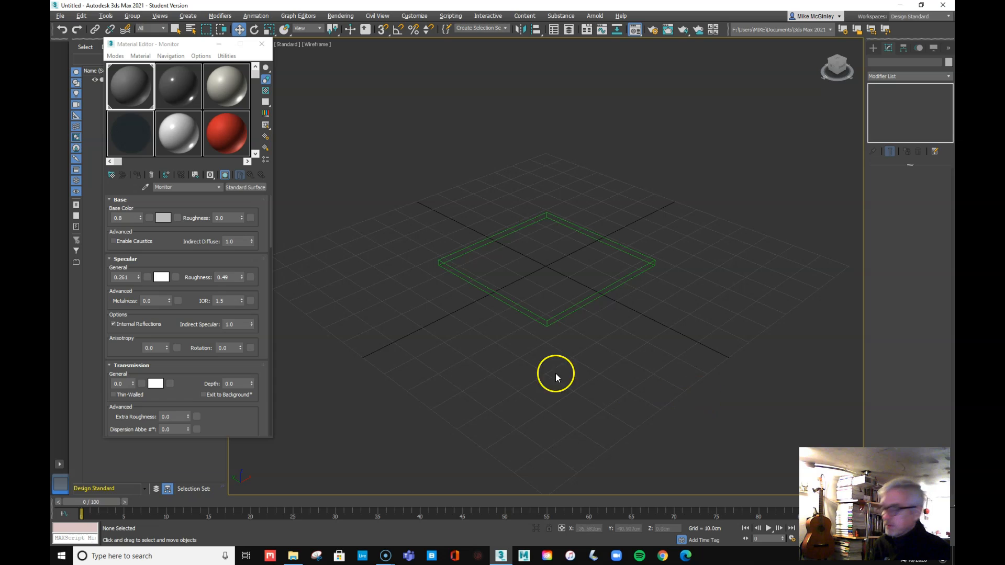
key(F3)
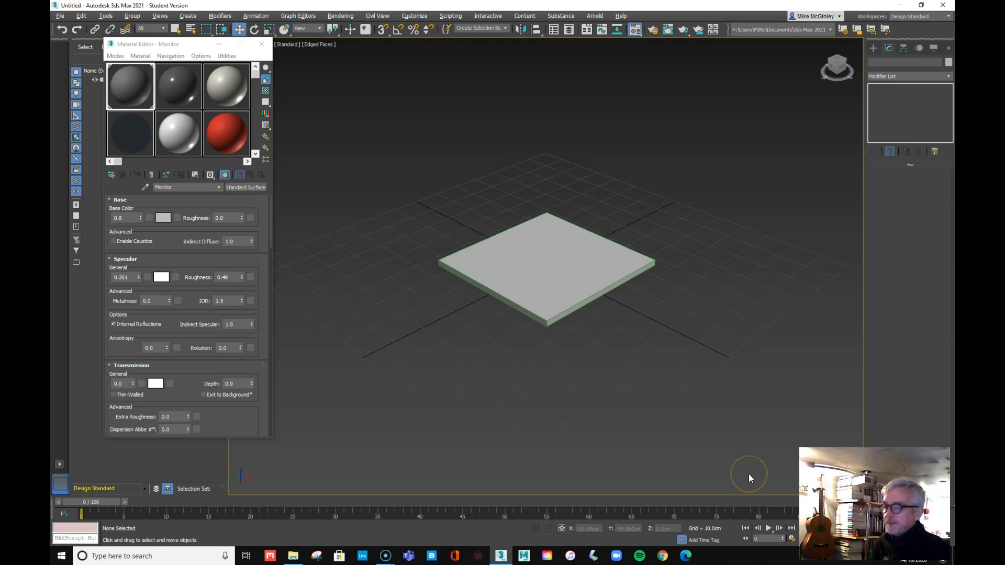
key(F3)
key(F3)
key(F4)
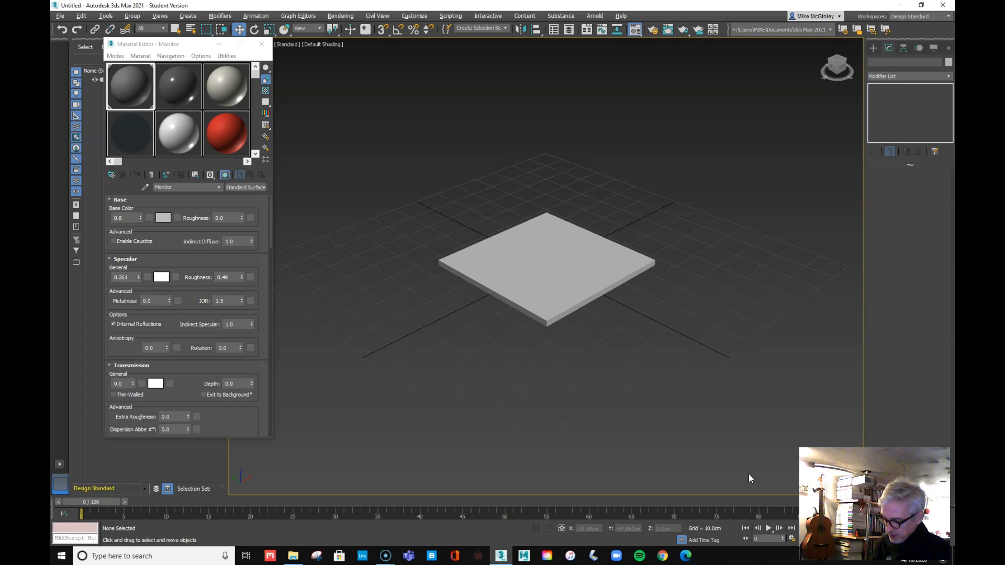
key(F4)
key(F4)
key(F4)
key(F4)
key(F4)
key(F4)
key(F4)
scroll(583, 296, up, 5)
click(546, 219)
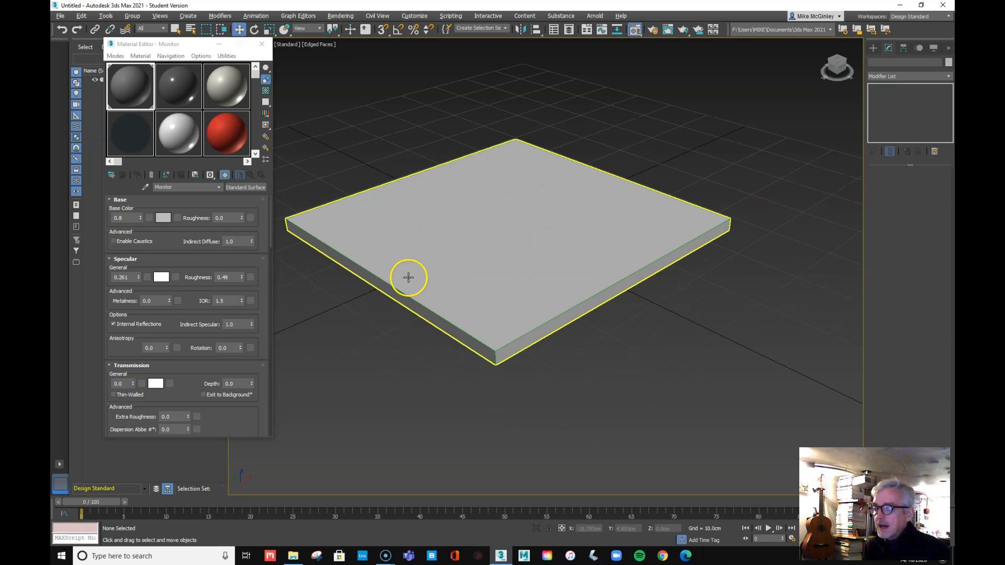
click(680, 147)
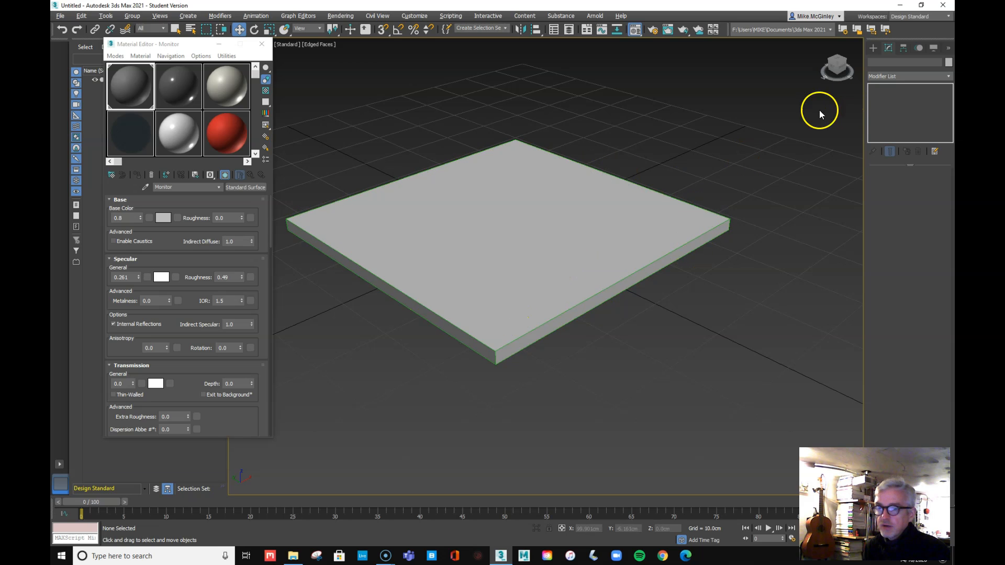
click(621, 227)
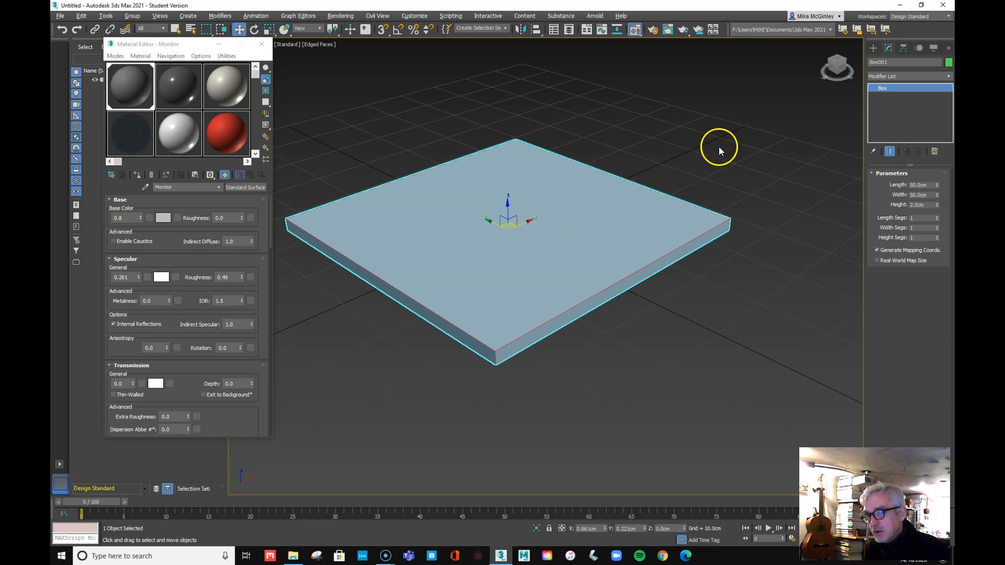
Change Box001's object colour from green to black, then deselect it
click(949, 63)
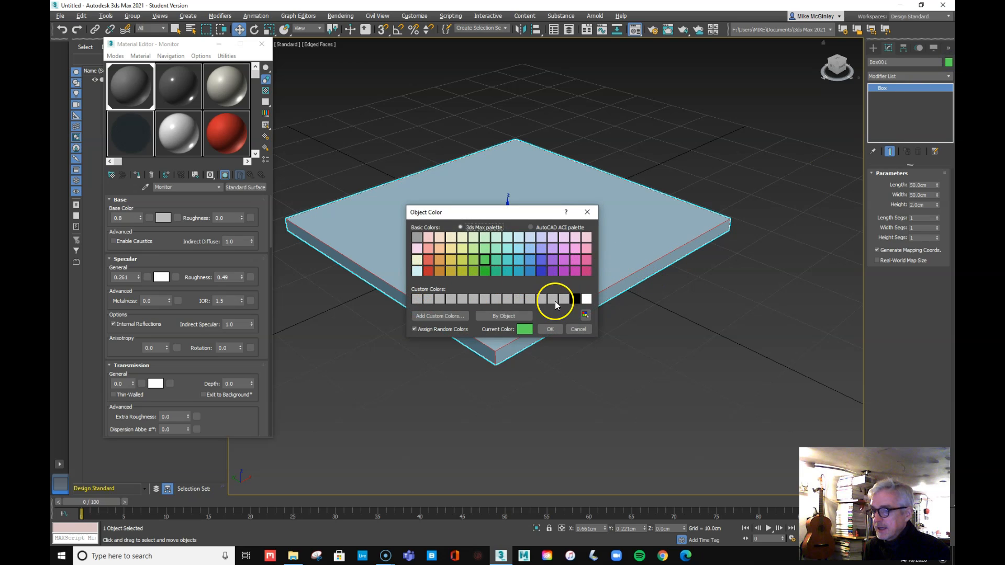
click(576, 300)
click(550, 329)
click(755, 314)
click(755, 314)
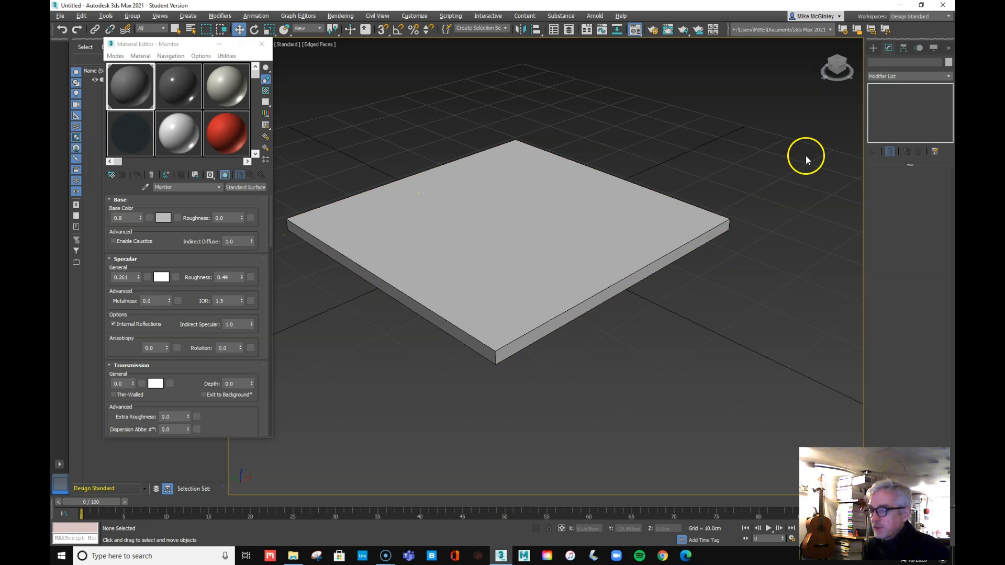
Set Box001's Length Segs, Width Segs and Height Segs to 2 each
click(873, 47)
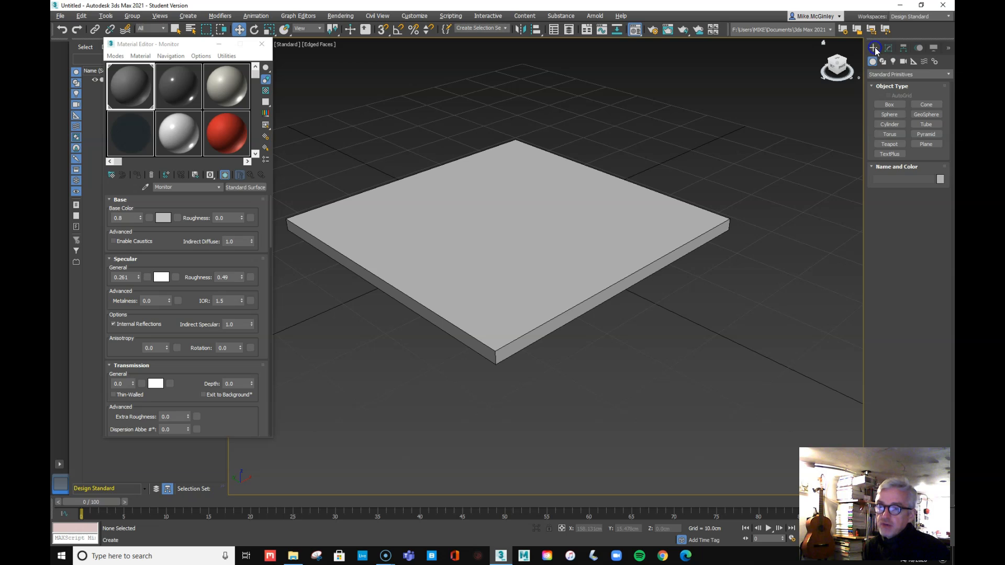
click(884, 49)
click(584, 240)
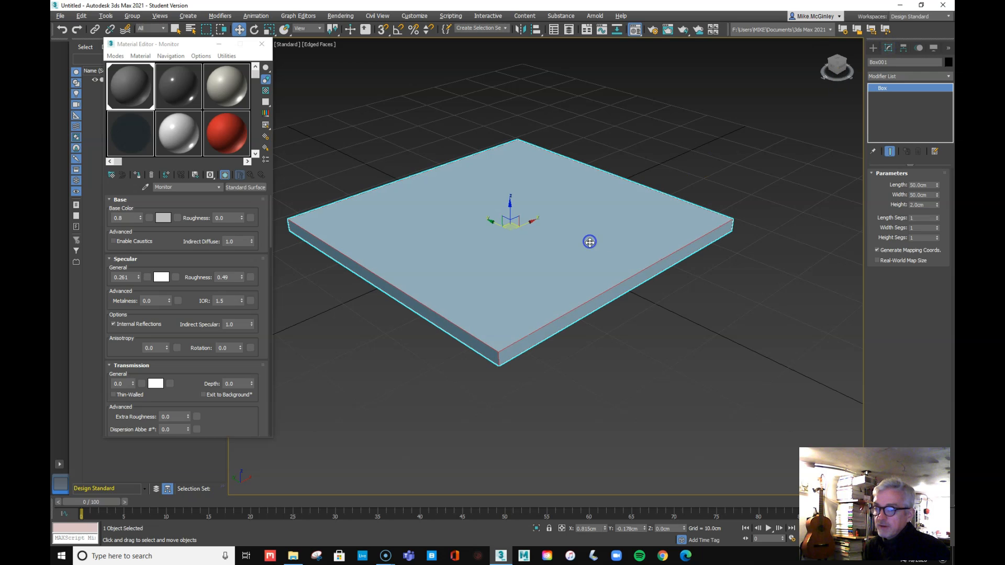
click(917, 218)
text(2)
key(Tab)
text(2)
key(Tab)
text(2)
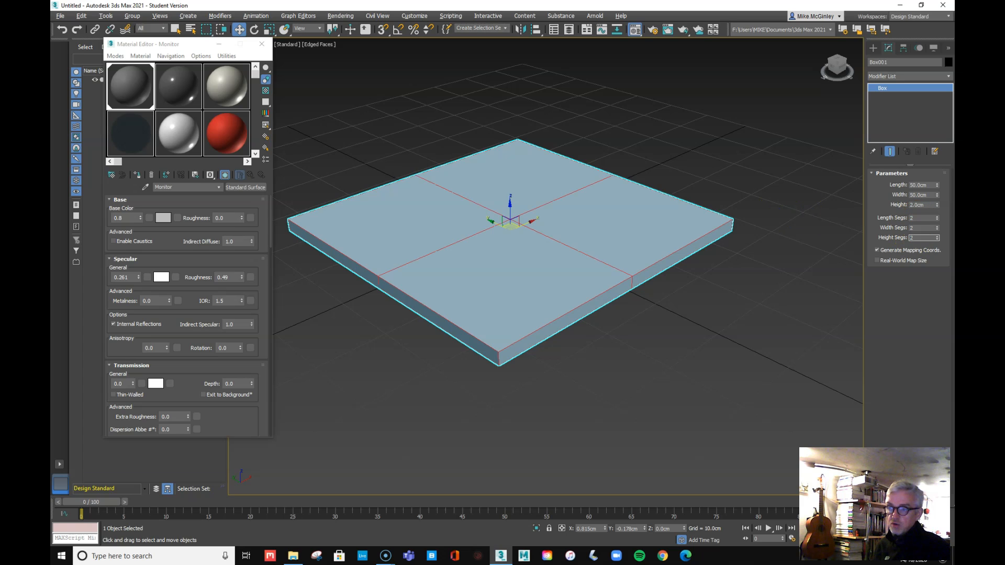
click(792, 246)
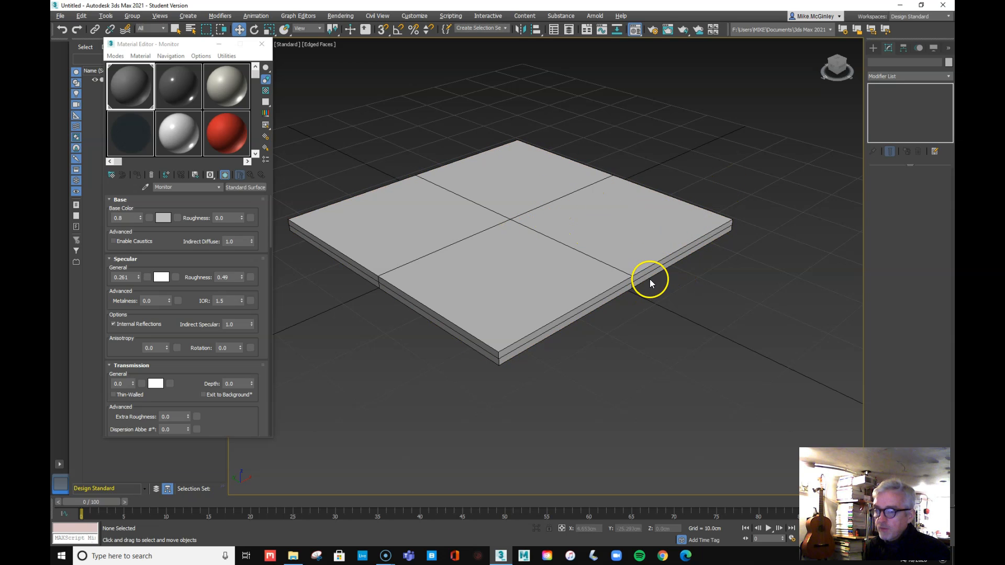
Change Box001 to 1 length segment, 2 width segments and 1 height segment
click(673, 247)
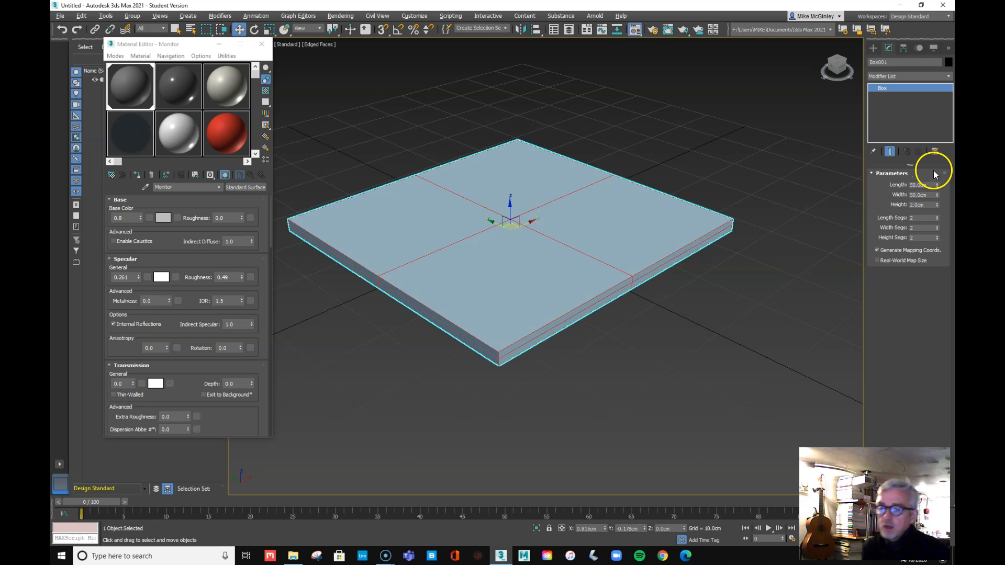
click(937, 229)
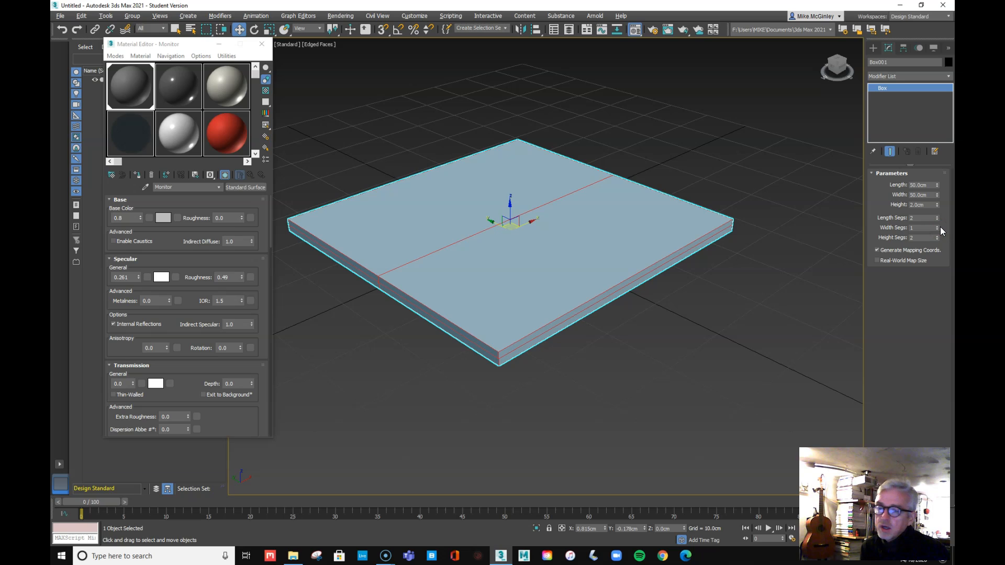
click(937, 220)
click(929, 228)
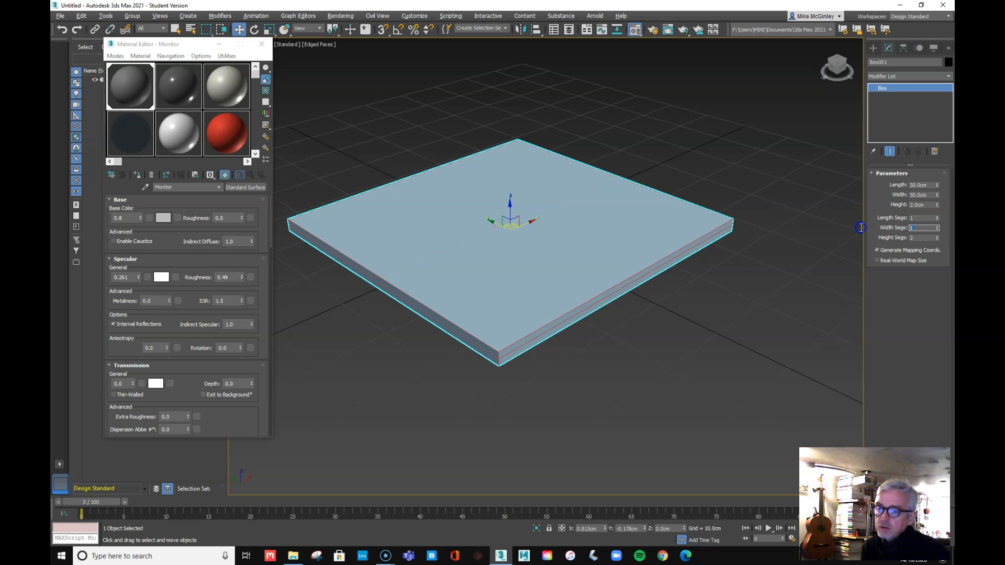
text(2)
key(Tab)
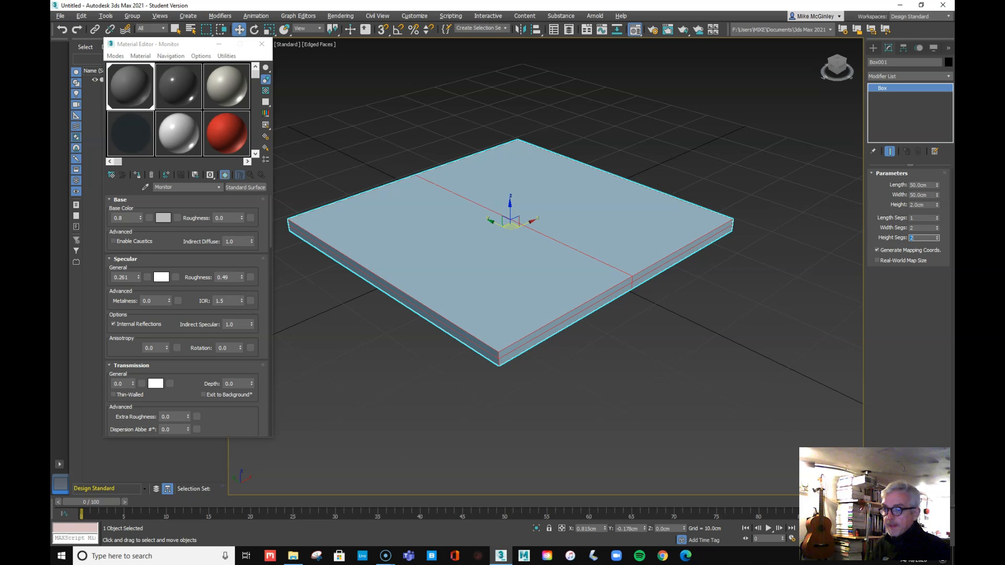
click(937, 240)
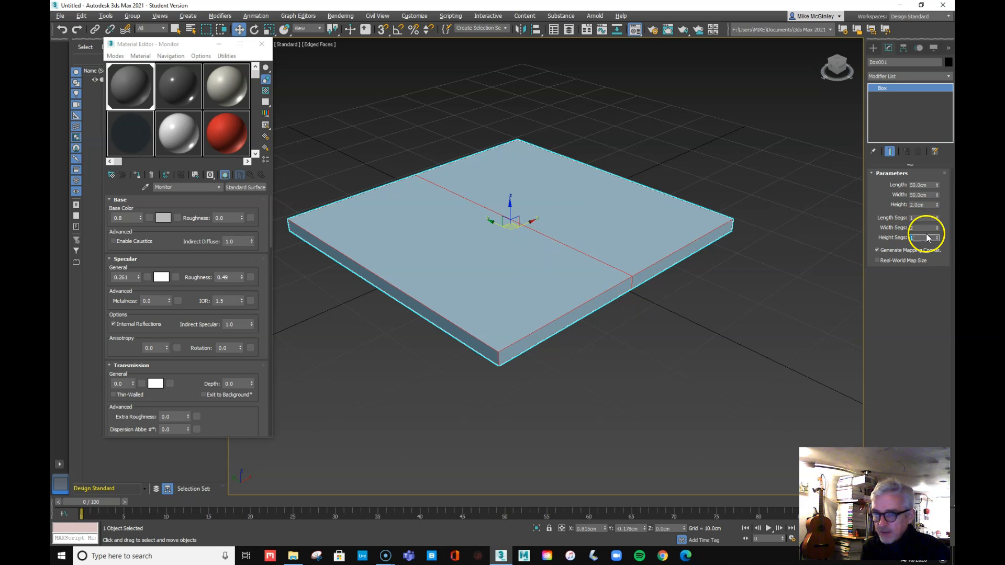
click(754, 341)
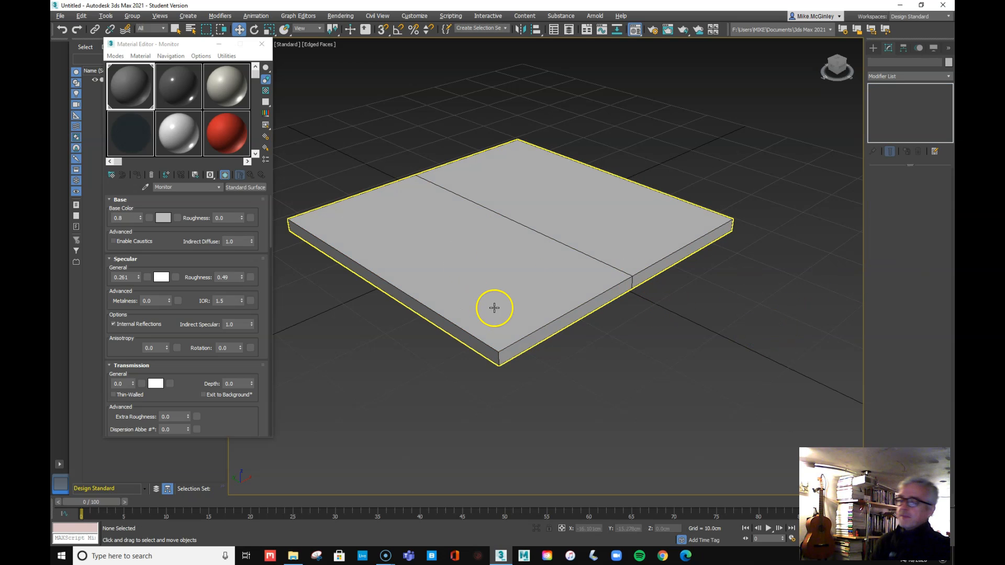
click(602, 225)
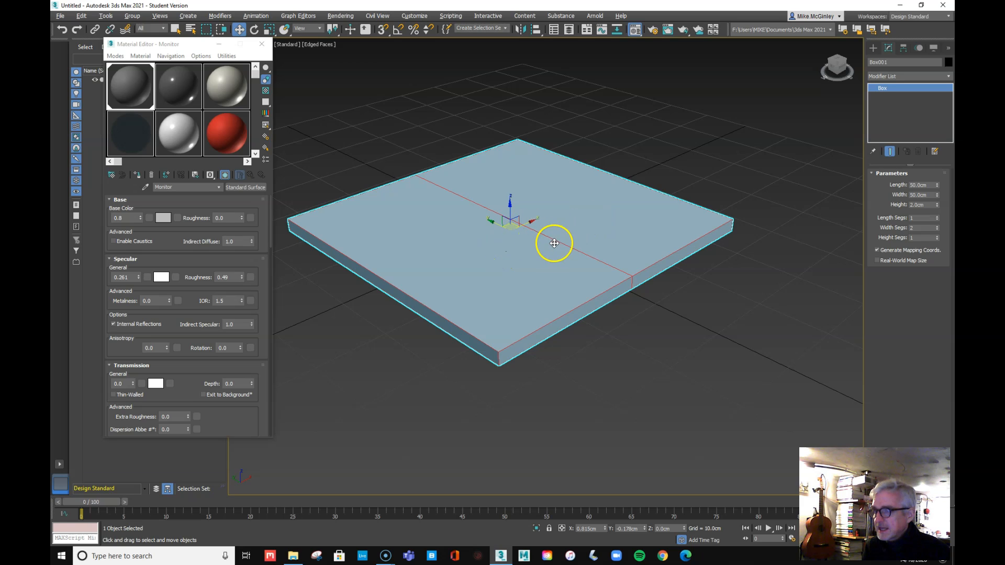
Make a copy of the 50 × 50 × 2 cm split box beside the original
click(662, 343)
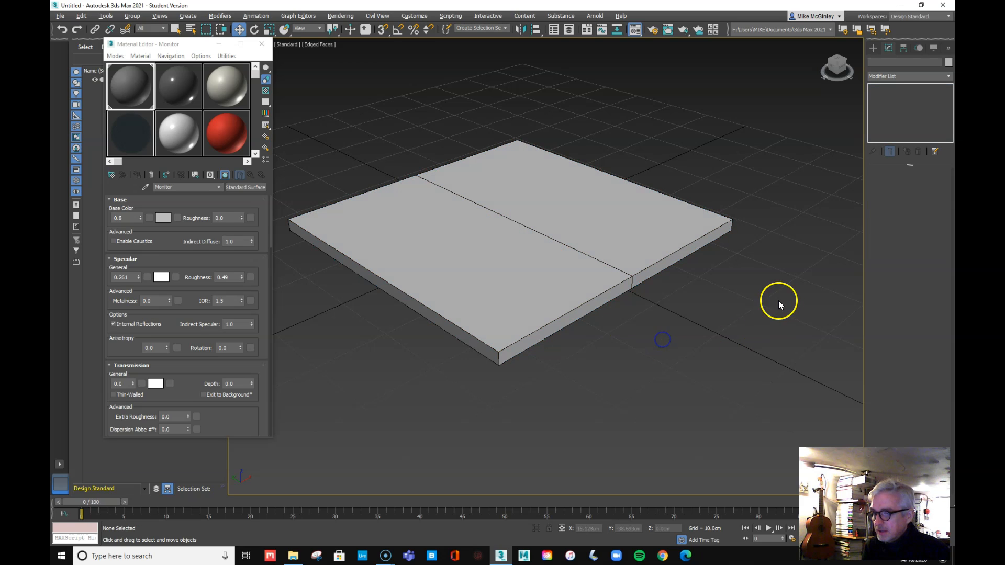
click(532, 226)
mouse_move(525, 220)
shift+mouse_down()
mouse_move(614, 168)
mouse_move(736, 139)
shift+mouse_up()
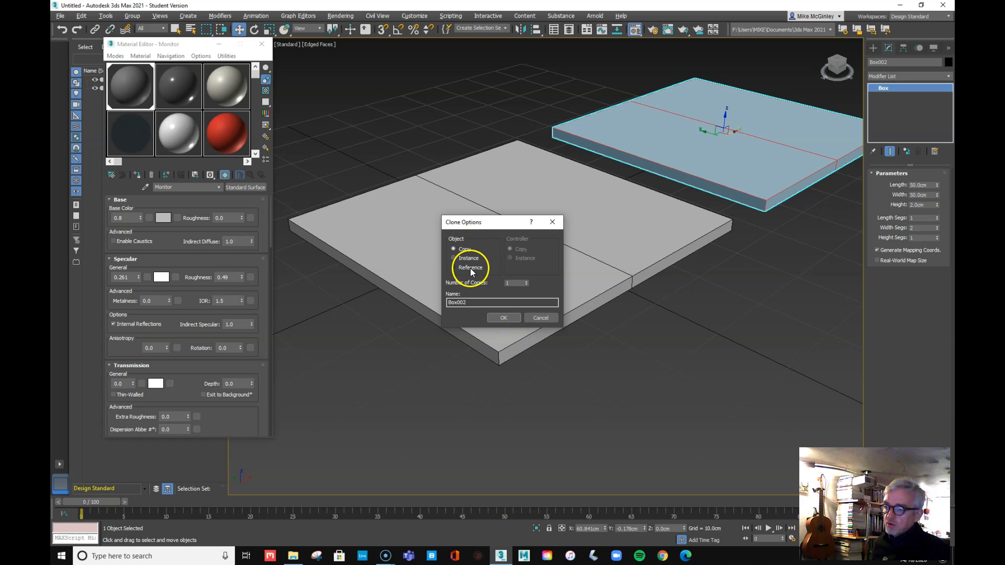
click(505, 319)
Rename the copied box to Standard Prim_Box
click(788, 273)
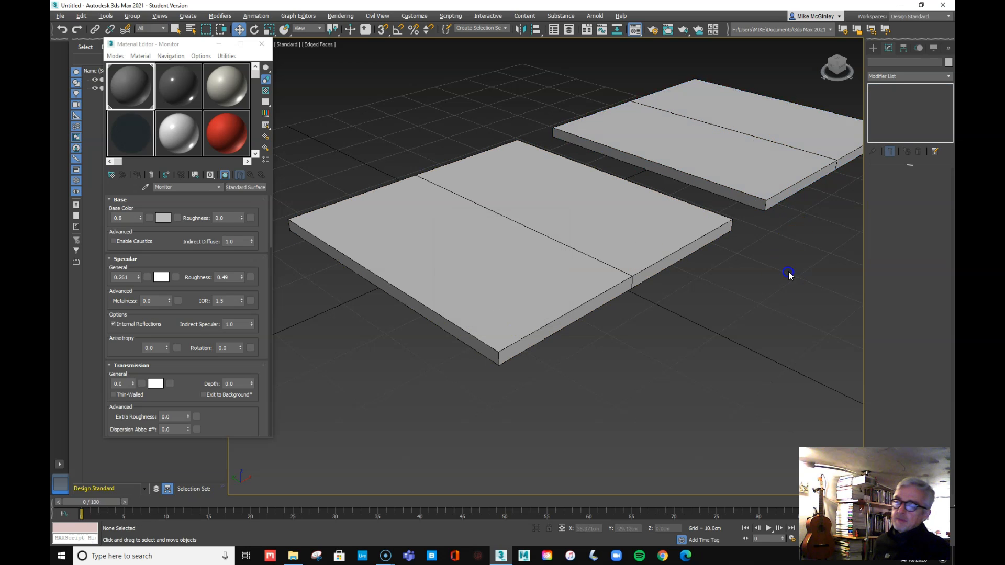
click(771, 163)
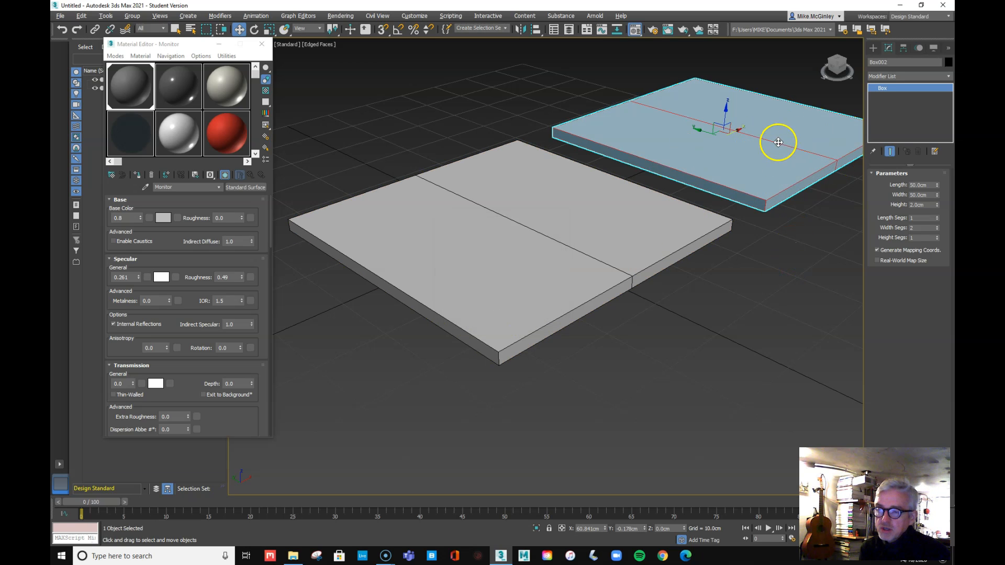
click(891, 64)
text(Standard Prim_)
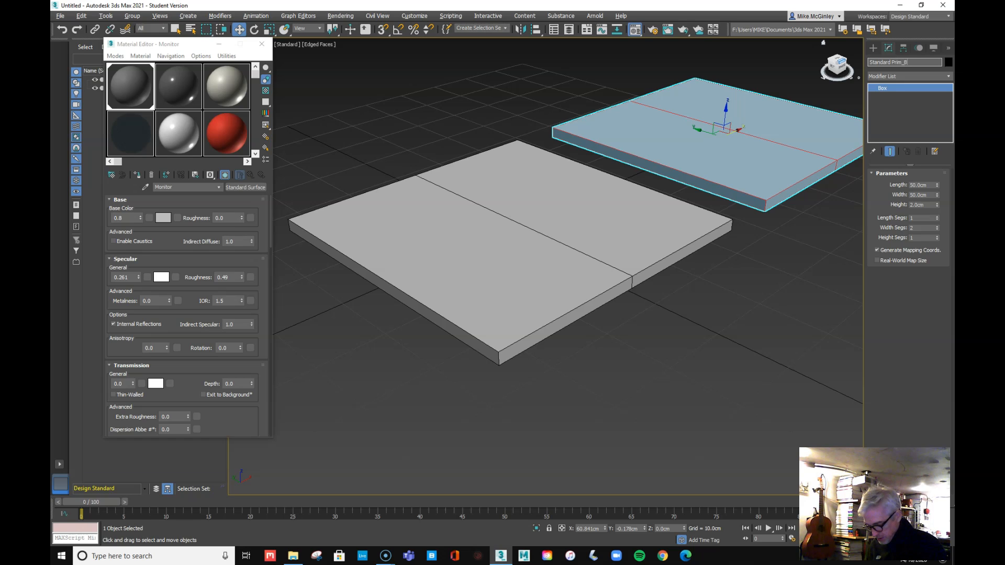
key(Return)
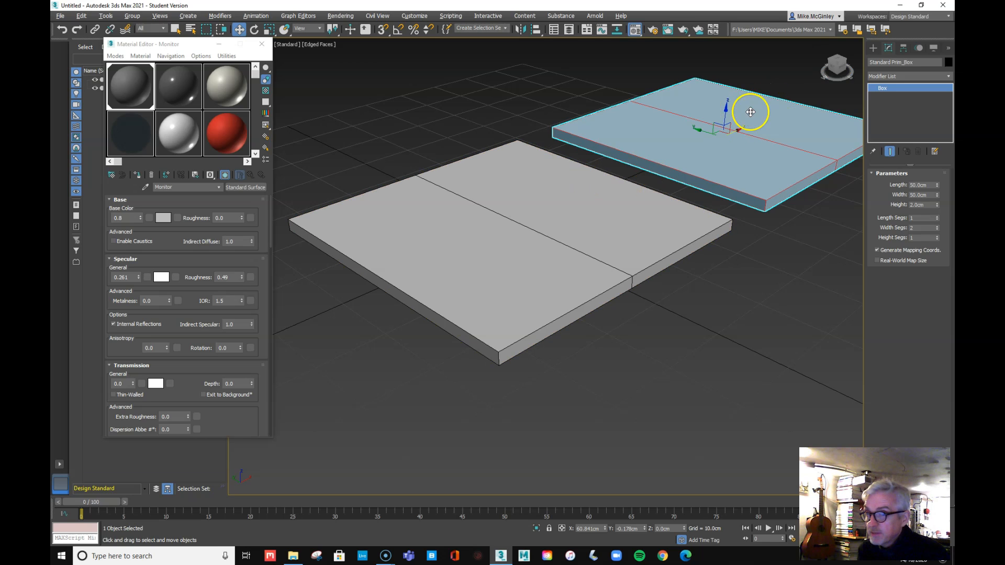
Select the front slab and rename it from Box001 to Monitor
click(771, 294)
click(569, 253)
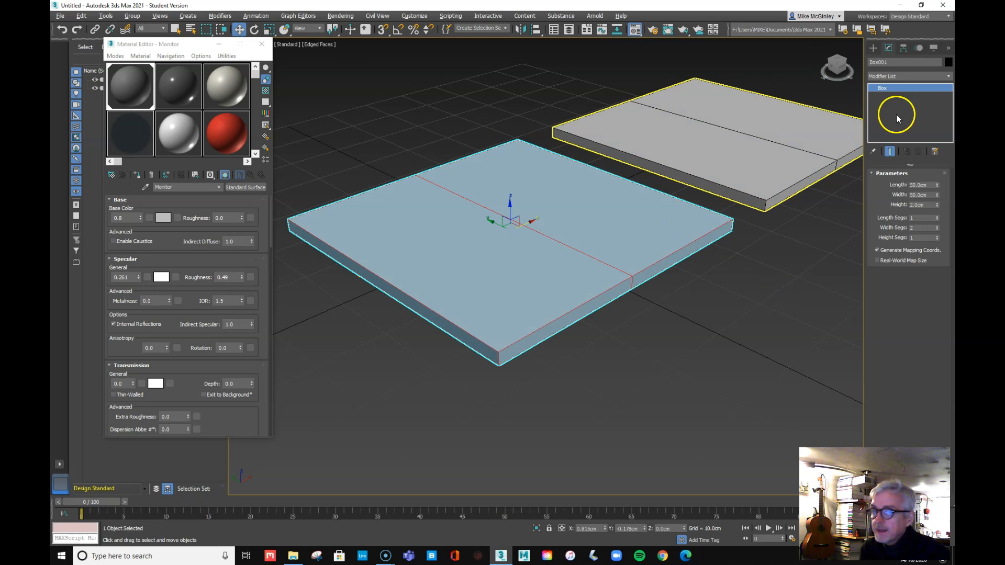
click(892, 62)
drag(892, 61, 792, 67)
text(Monitor)
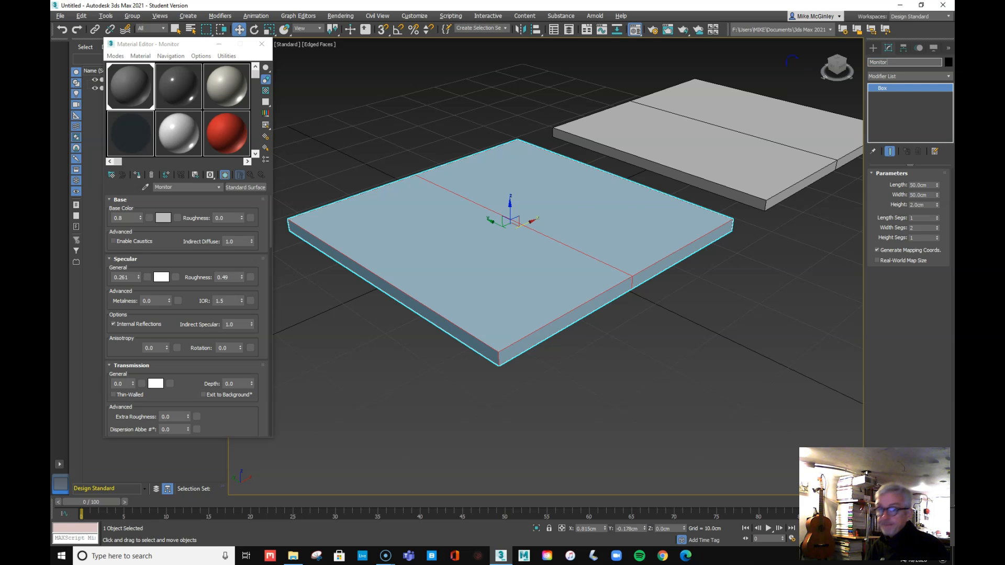
scroll(791, 63, down, 3)
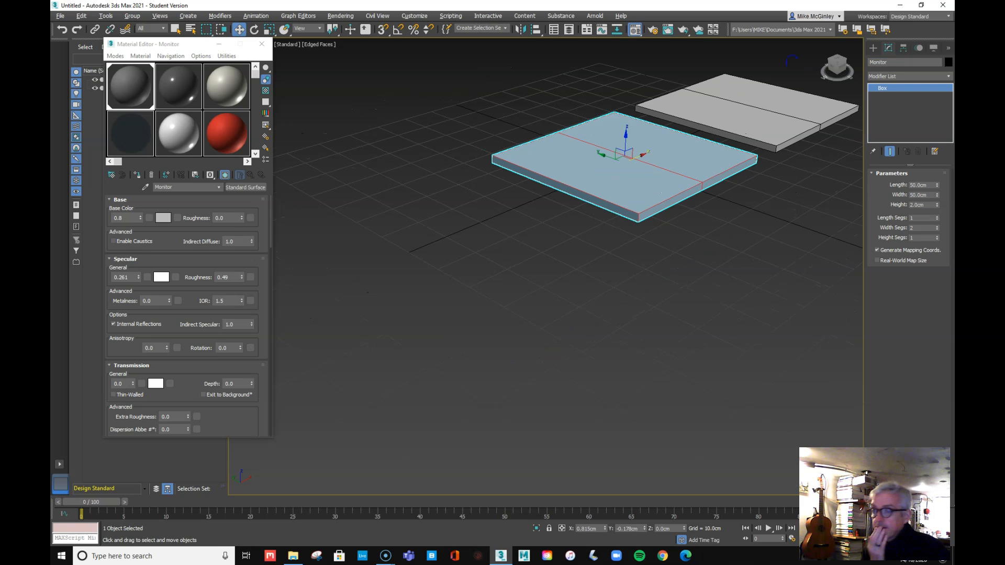
scroll(791, 65, up, 3)
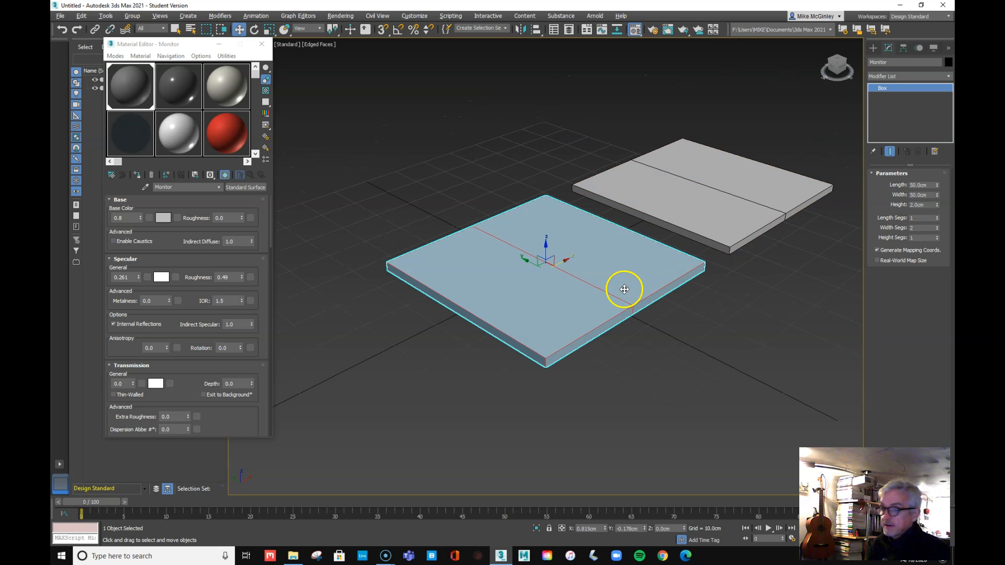
scroll(636, 336, up, 5)
scroll(635, 335, down, 5)
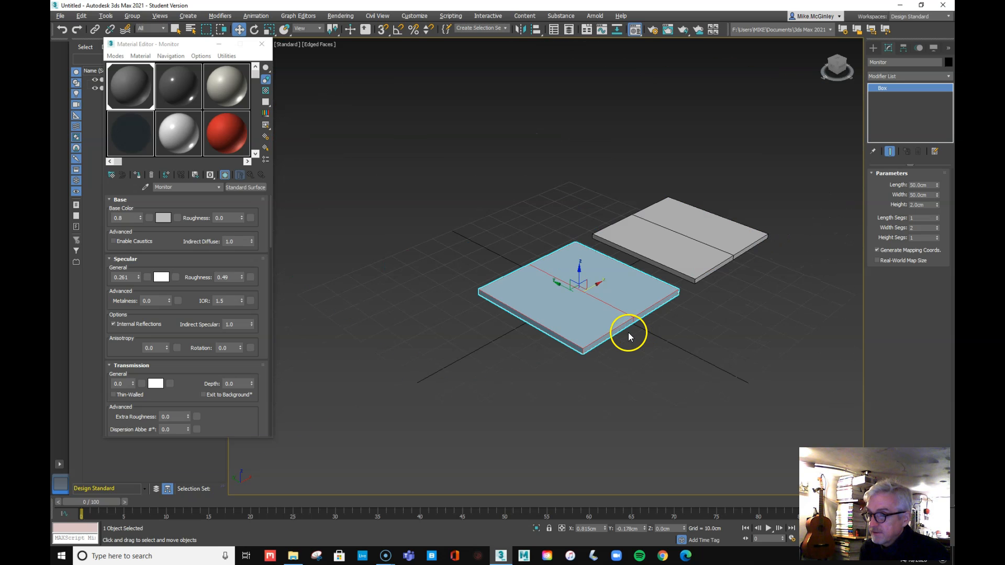
Convert the Monitor slab to an Editable Poly from the right-click menu
click(632, 339)
click(568, 275)
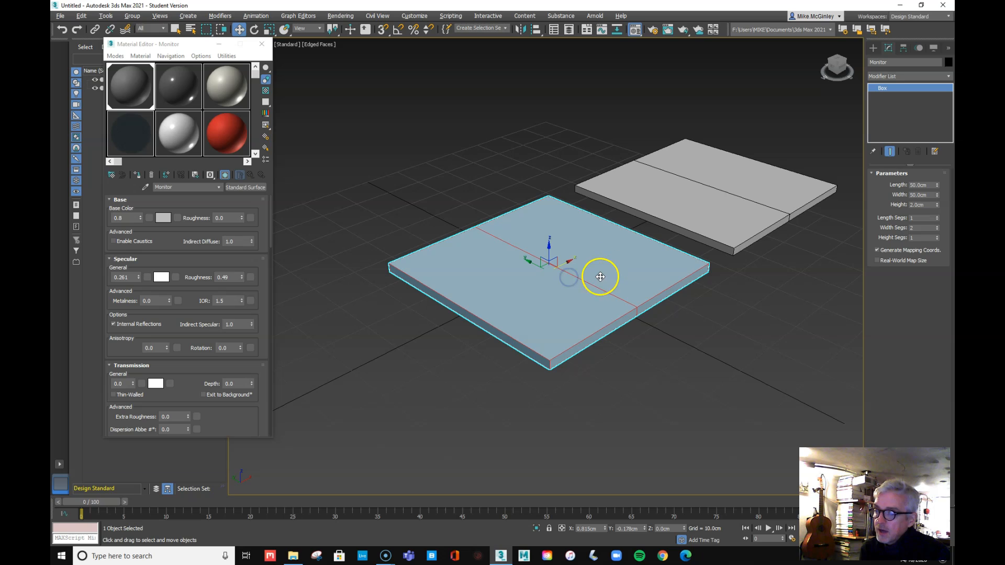
right_click(564, 293)
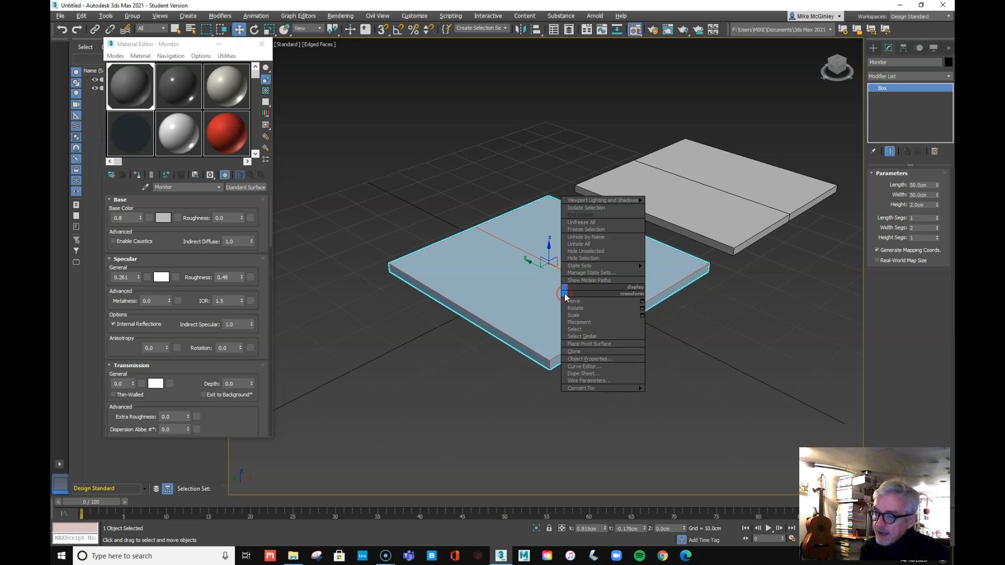
mouse_move(609, 389)
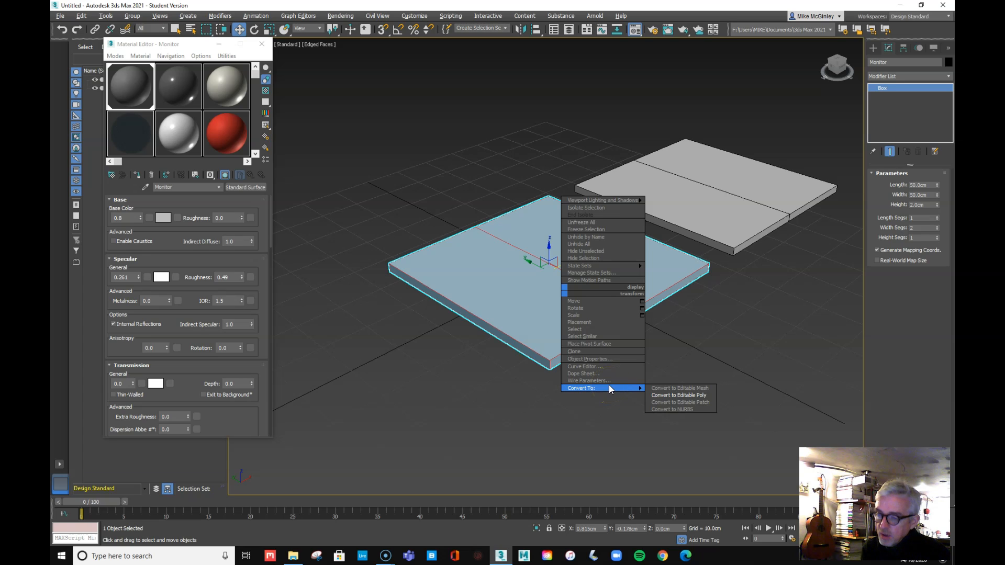
click(658, 391)
mouse_move(638, 388)
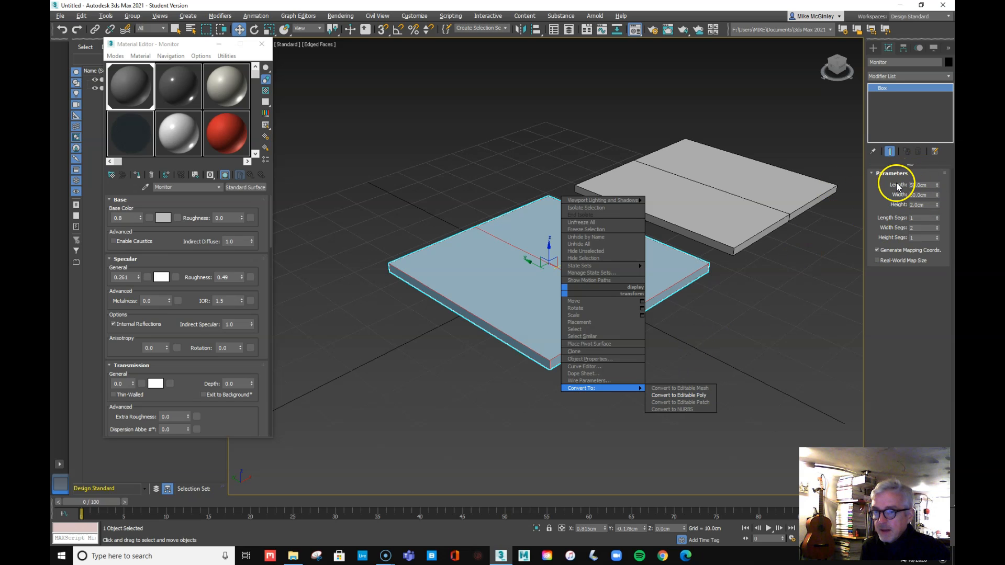
click(686, 398)
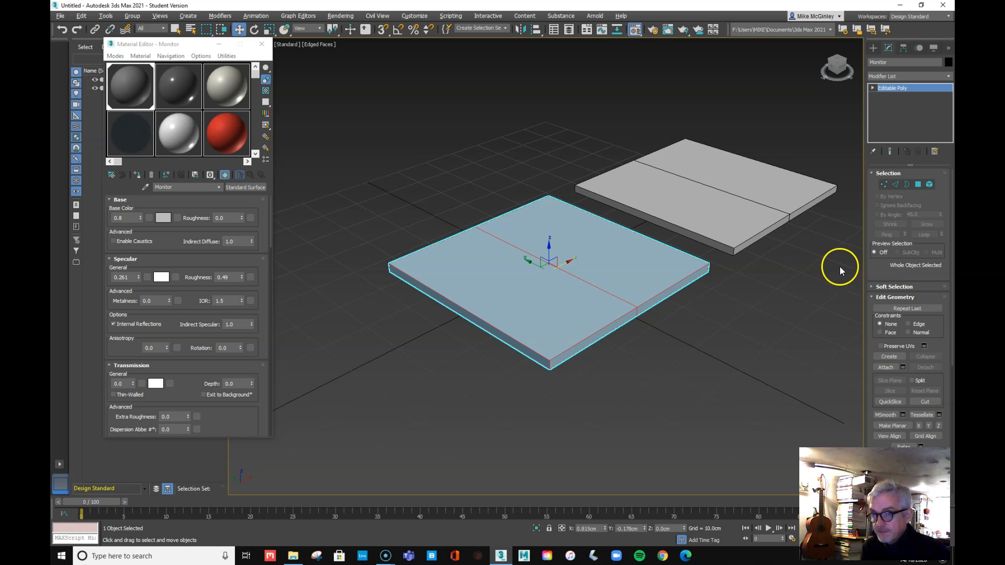
Widen the Command Panel so the properties show in two columns
click(731, 368)
click(711, 225)
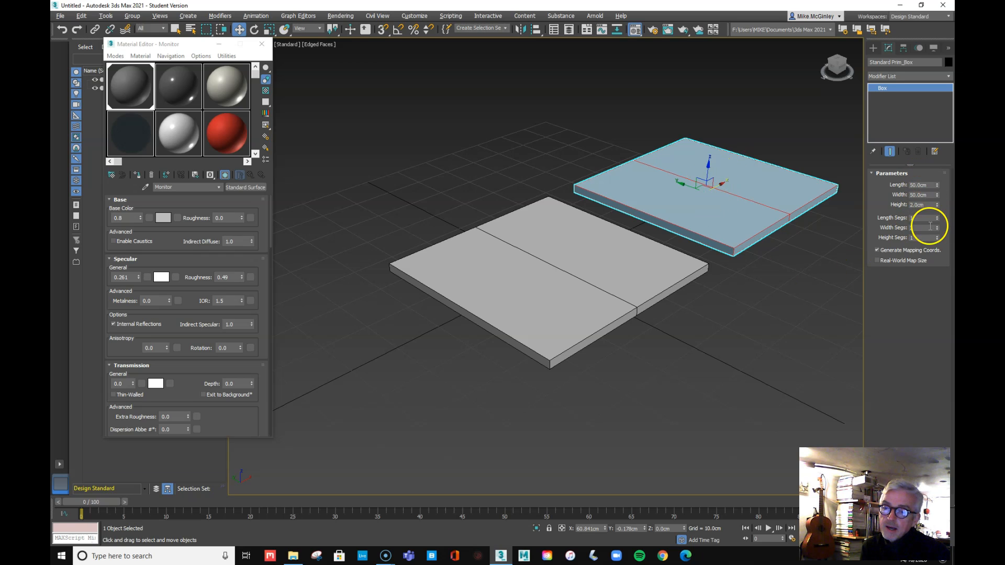
click(571, 274)
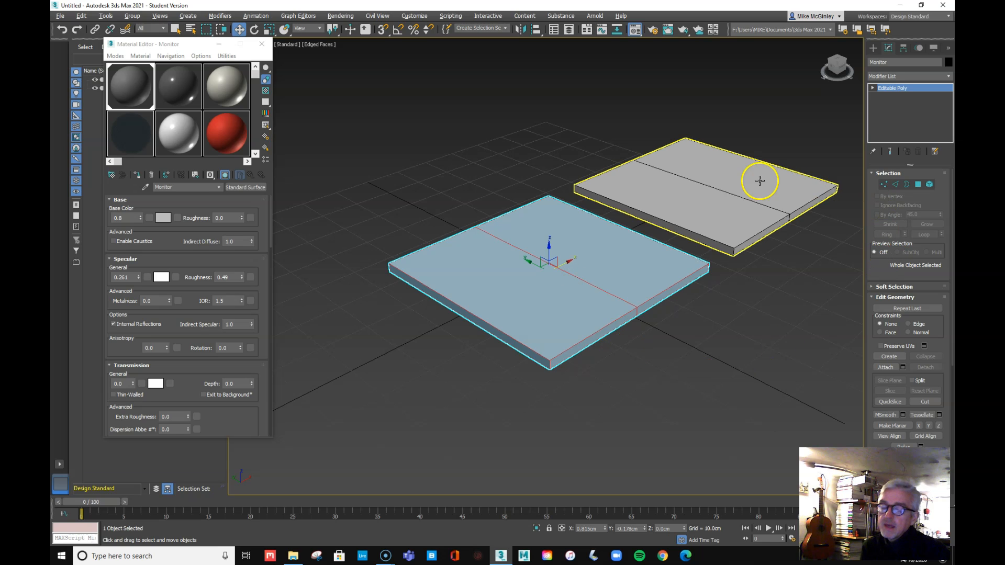
drag(862, 312, 779, 313)
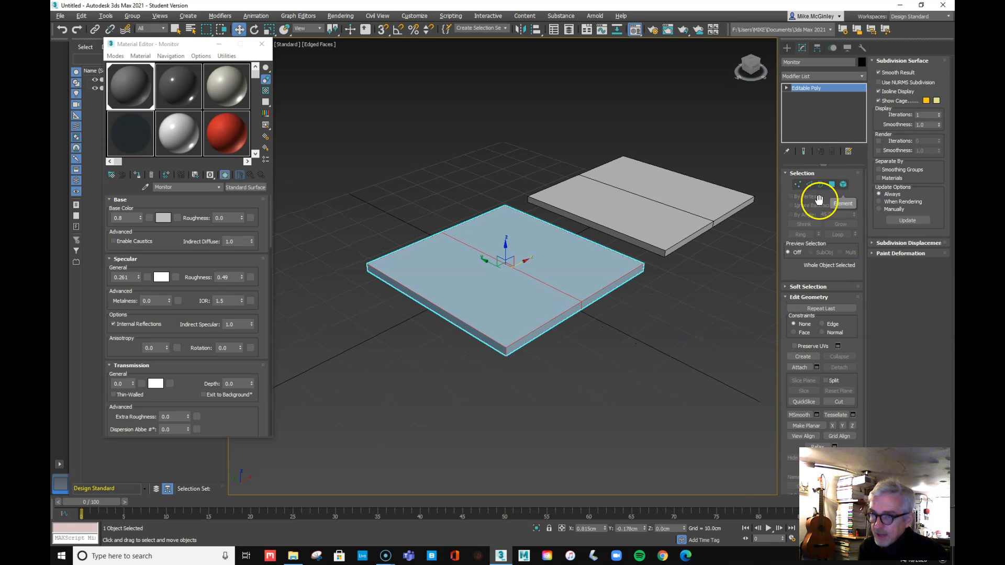
Reselect Monitor and expand Editable Poly to list Vertex, Edge, Border, Polygon and Element levels
click(635, 353)
click(527, 290)
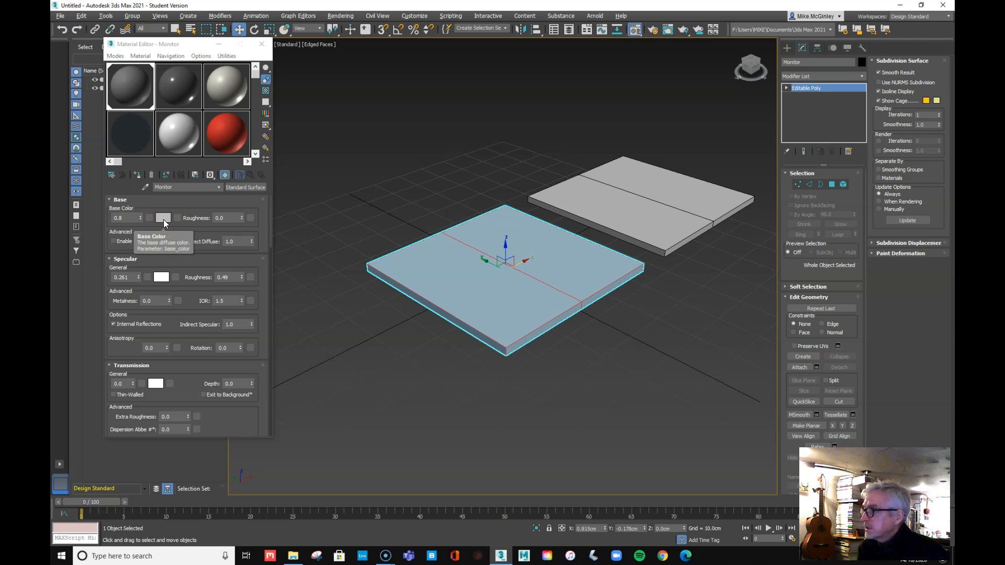
click(605, 399)
click(495, 278)
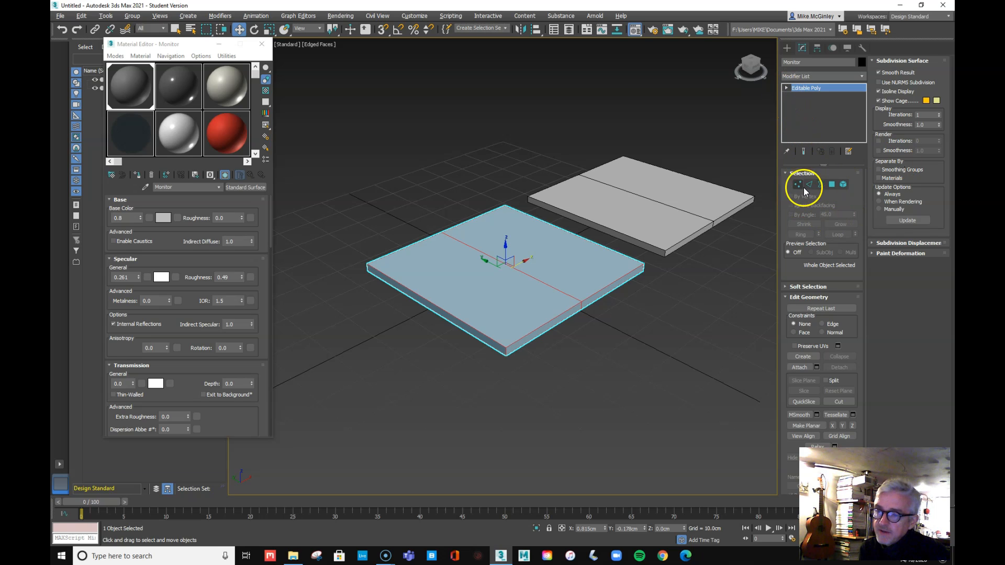
click(786, 88)
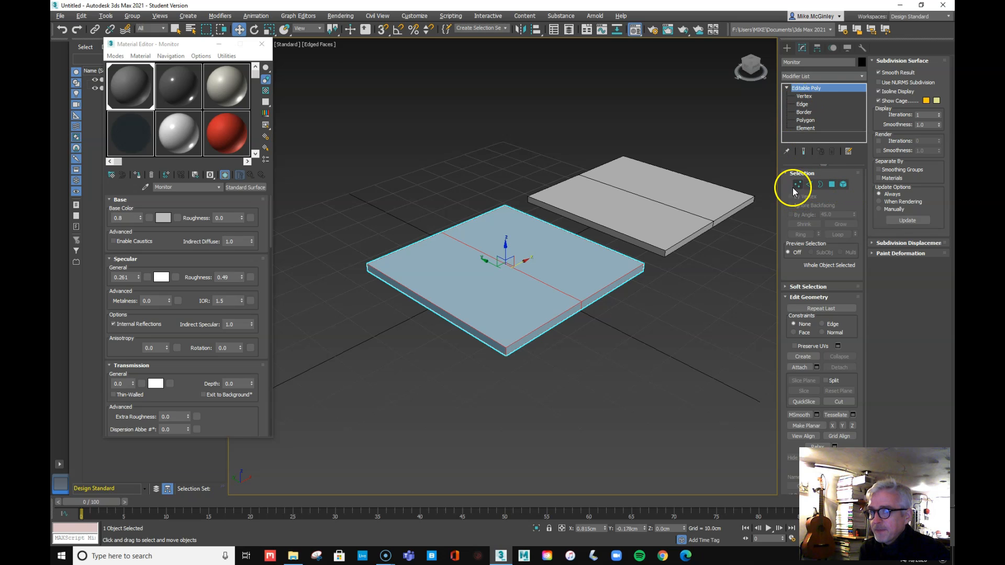
click(804, 97)
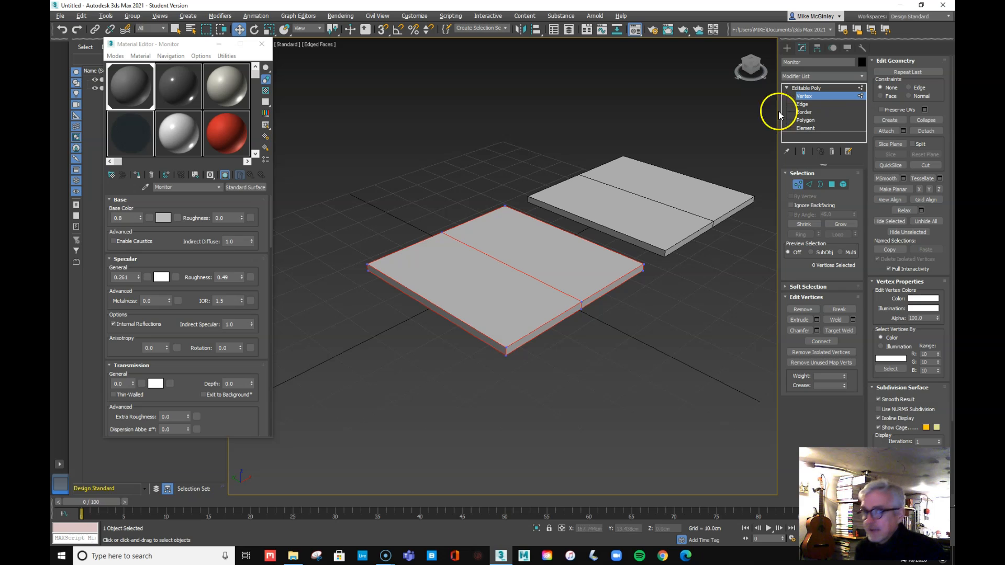
click(505, 348)
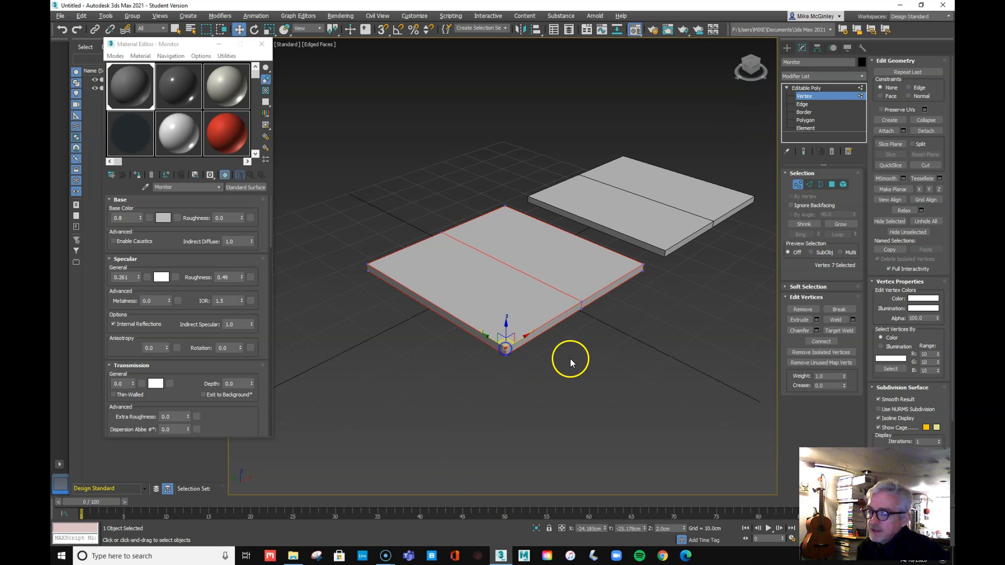
drag(502, 327, 487, 263)
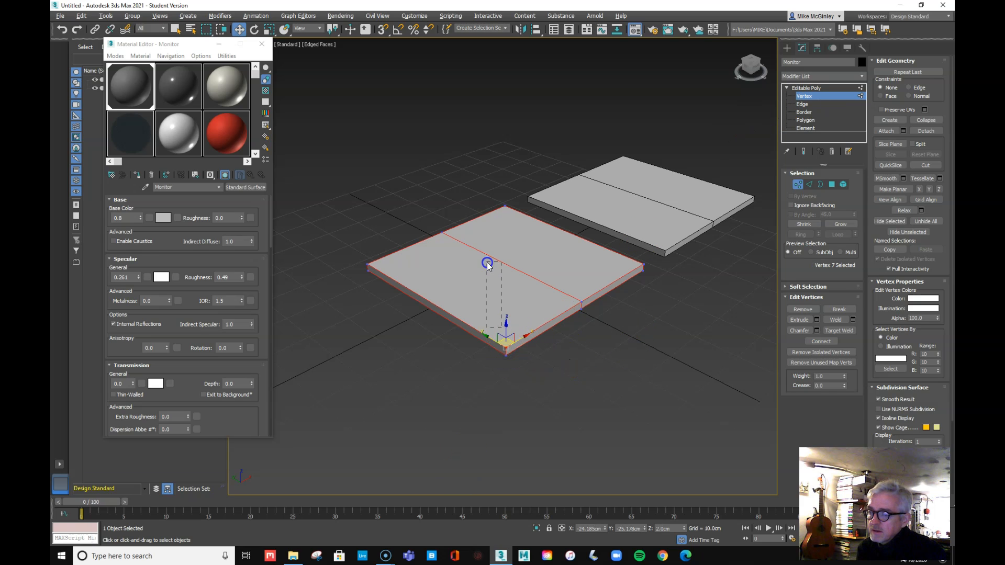
click(505, 347)
drag(505, 337, 481, 316)
key(ctrl+z)
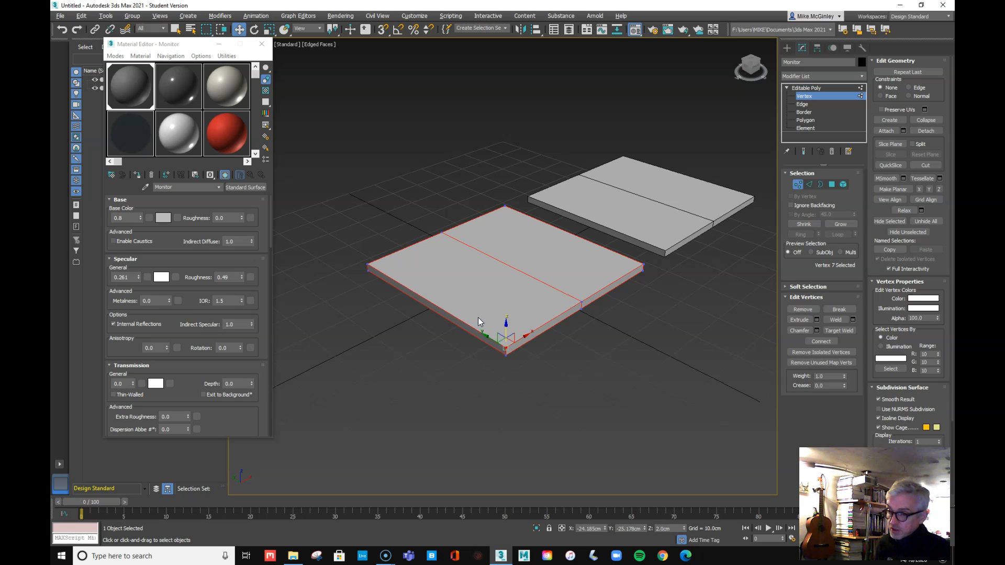
click(585, 358)
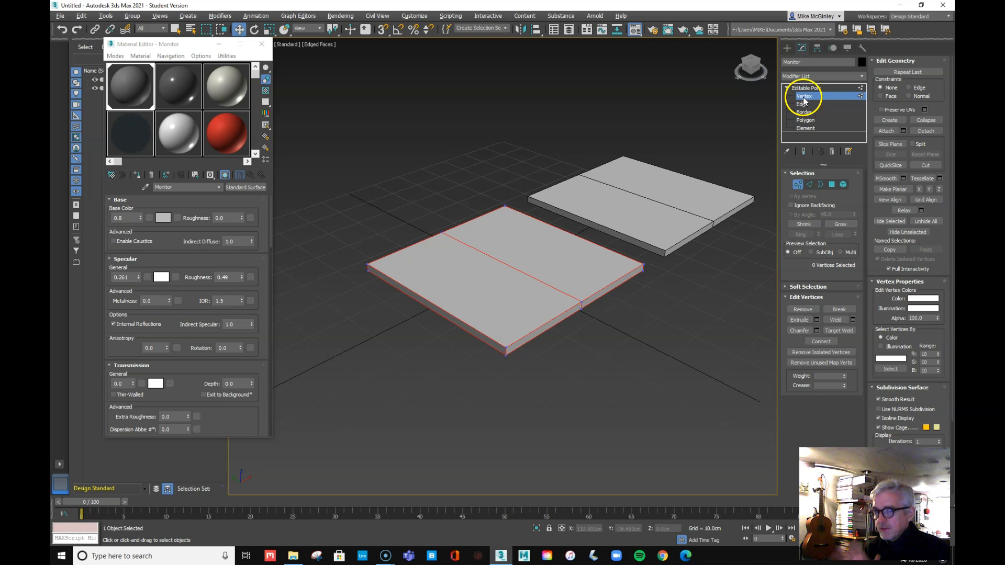
click(858, 99)
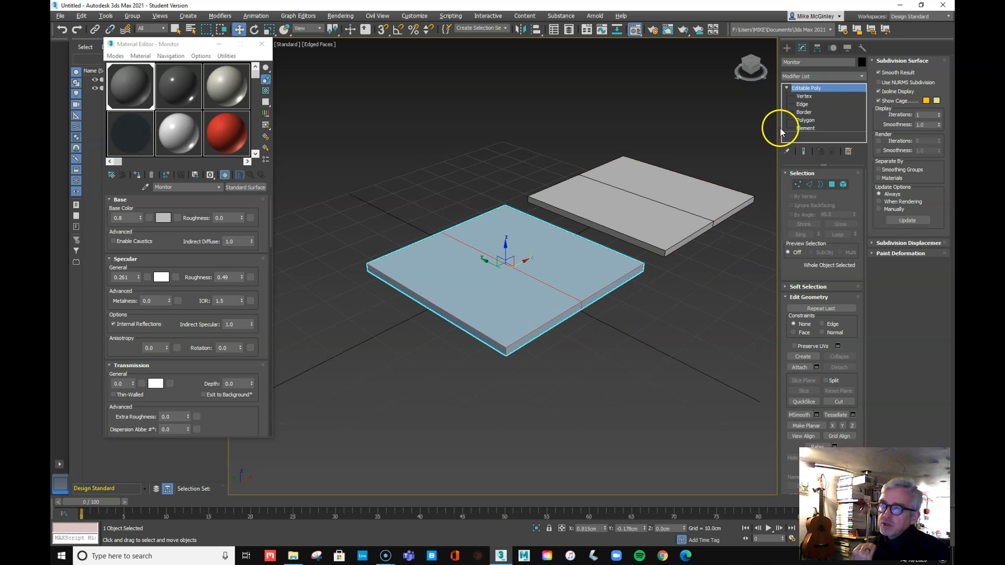
click(804, 97)
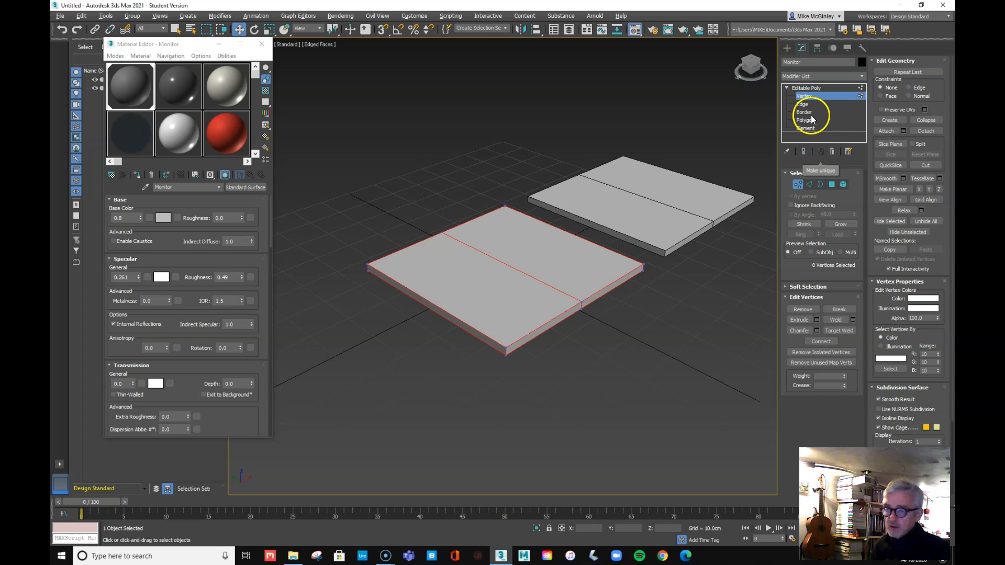
key(1)
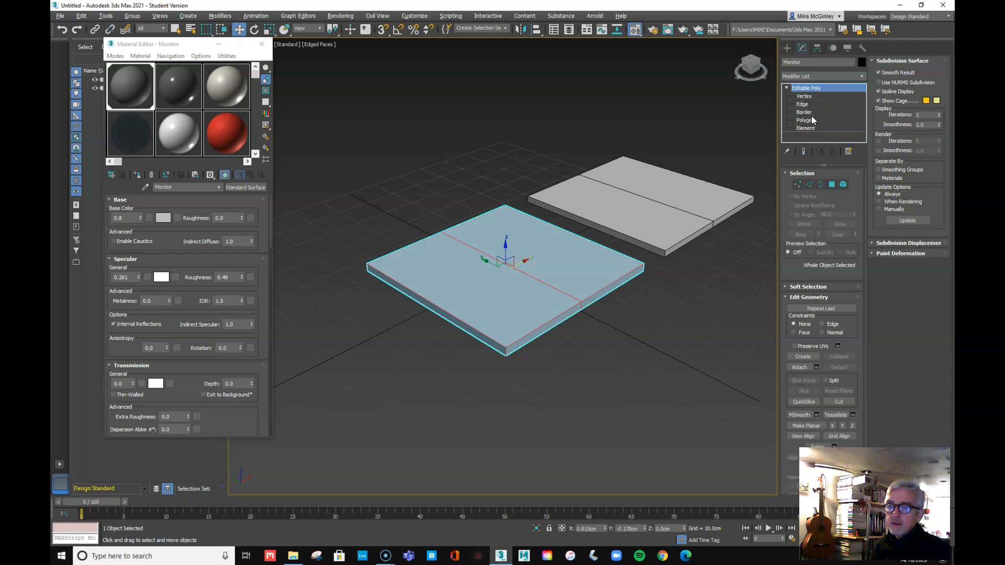
key(1)
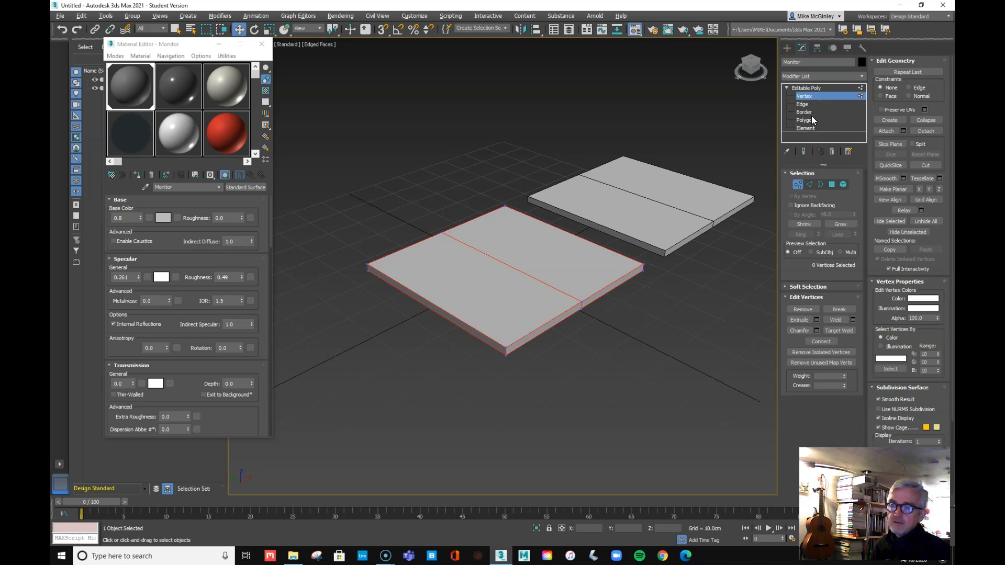
key(2)
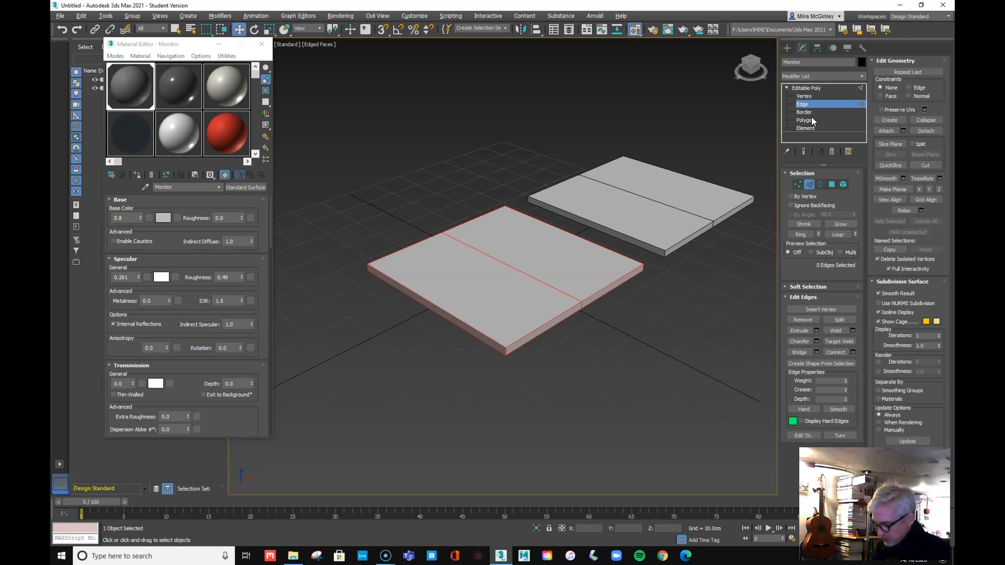
key(3)
key(4)
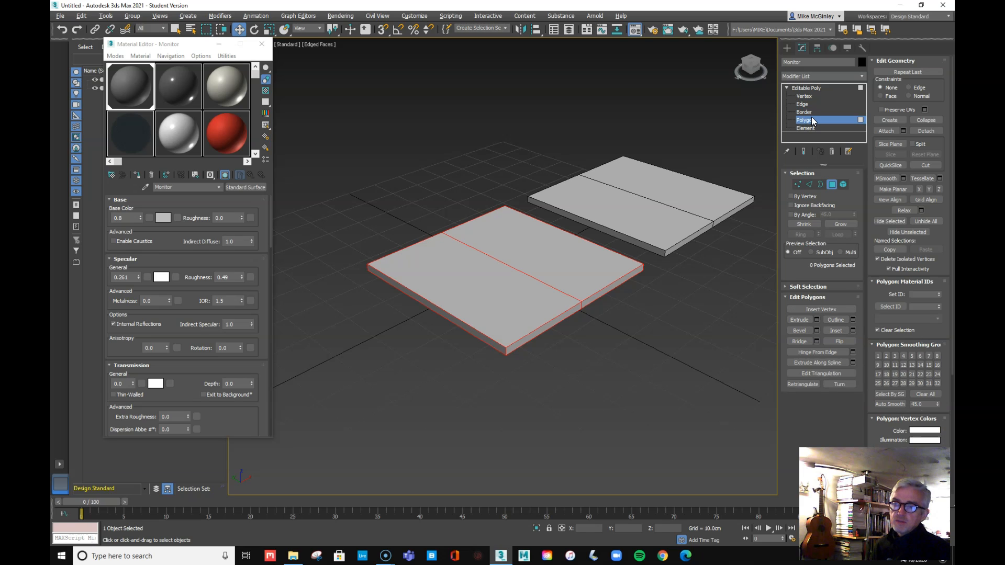
key(5)
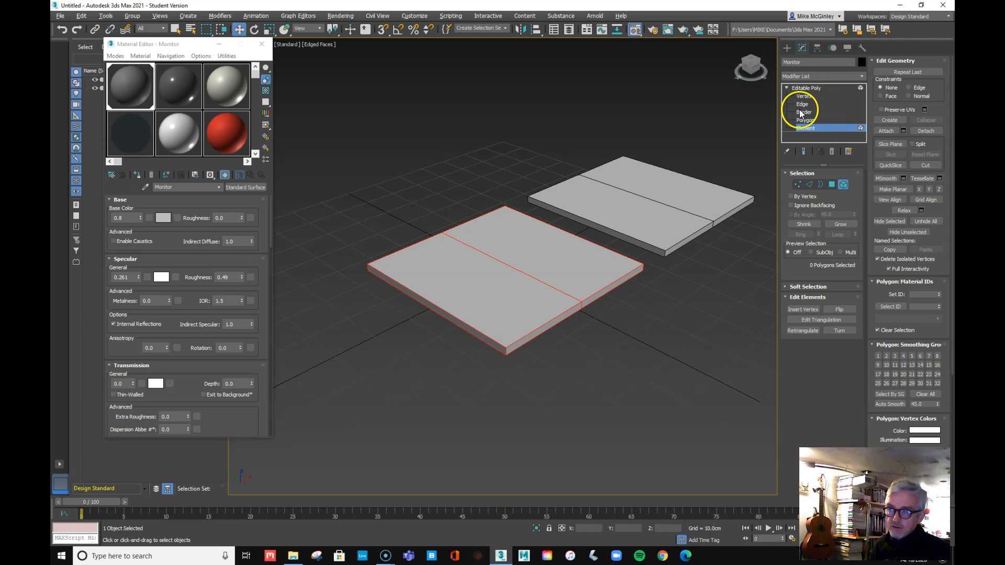
click(809, 97)
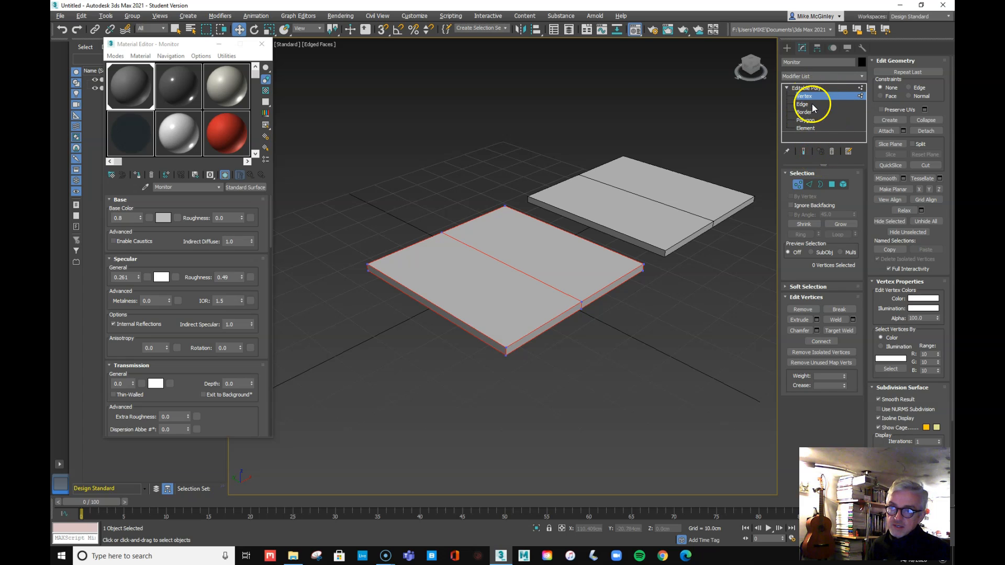
Switch Monitor to Edge sub-object level and try picking the middle edge
click(806, 87)
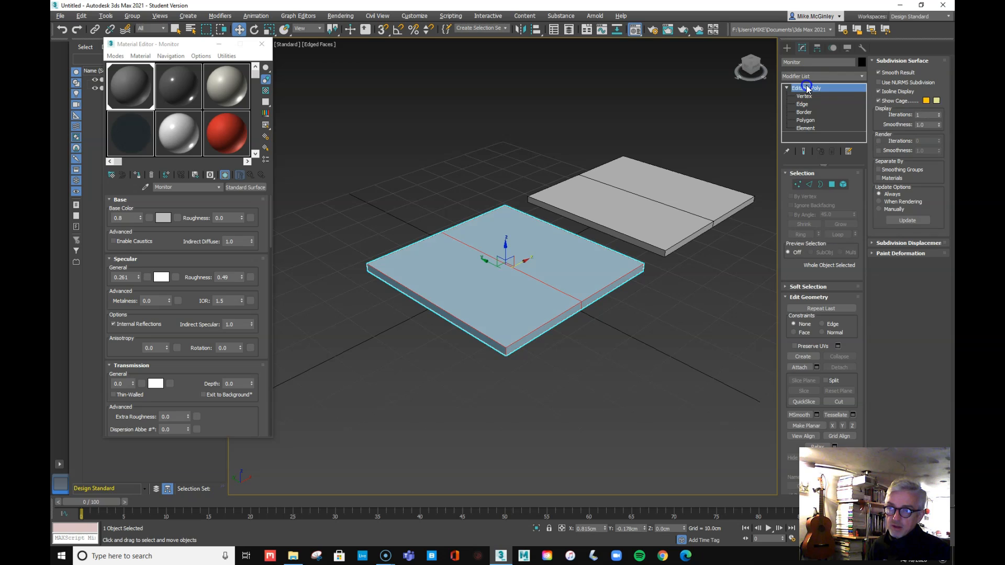
click(805, 97)
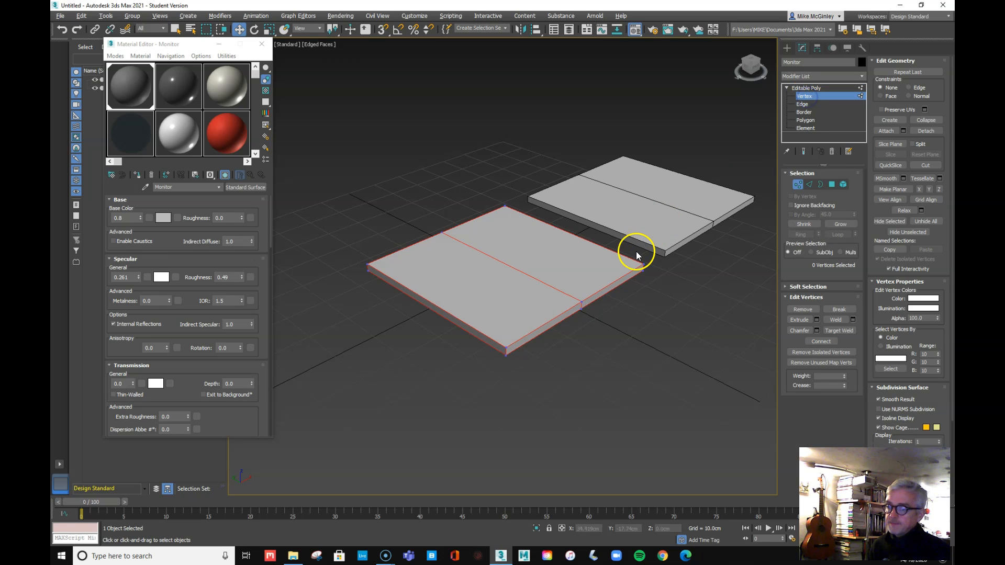
click(802, 105)
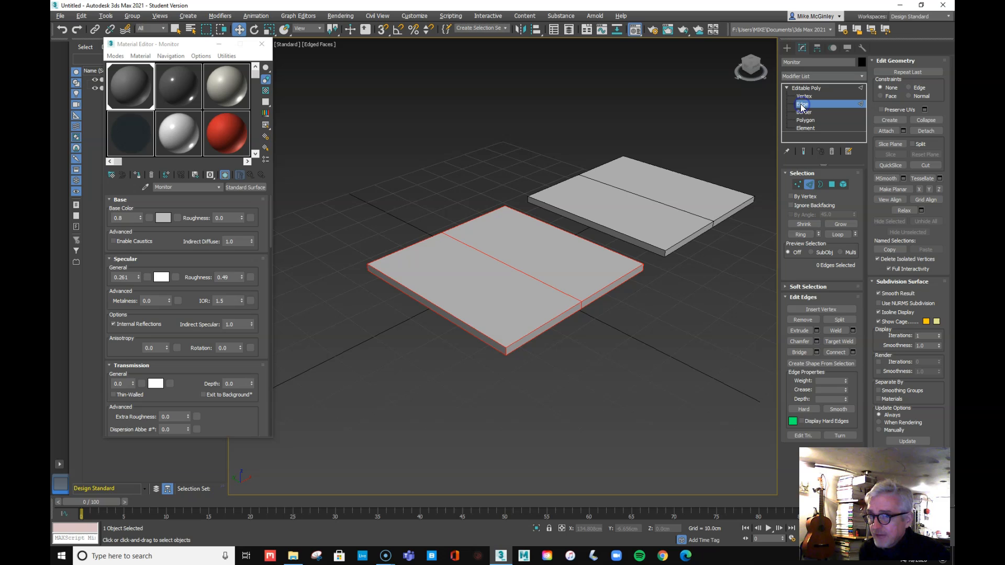
click(555, 287)
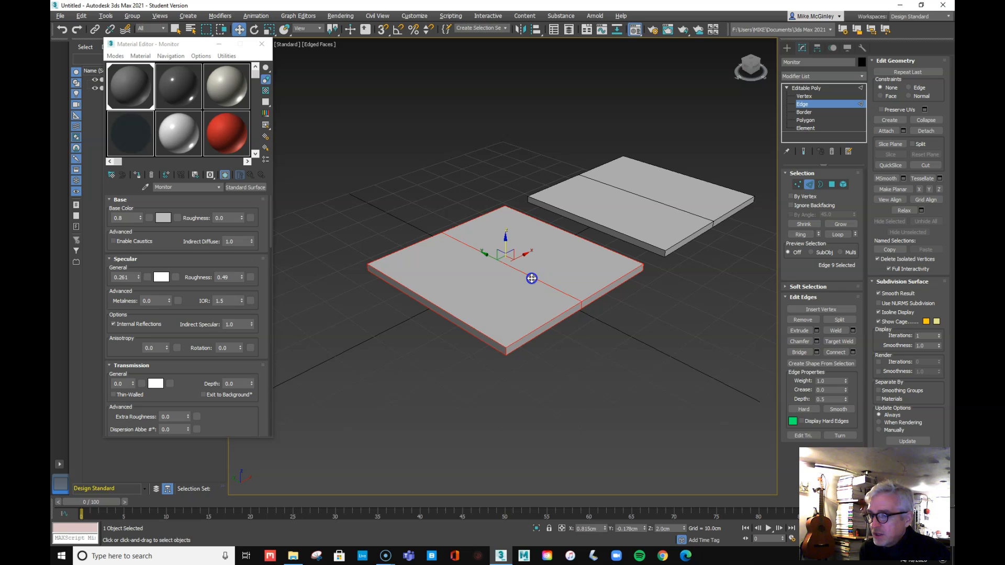
click(674, 351)
click(658, 355)
click(579, 284)
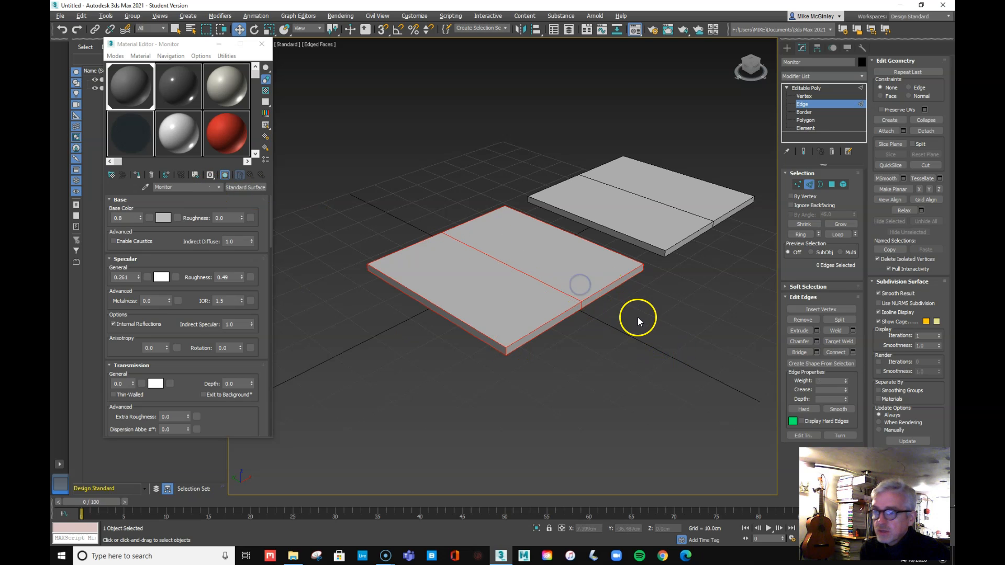
Reselect the near slab in Edge mode and pick its middle dividing edge
click(814, 106)
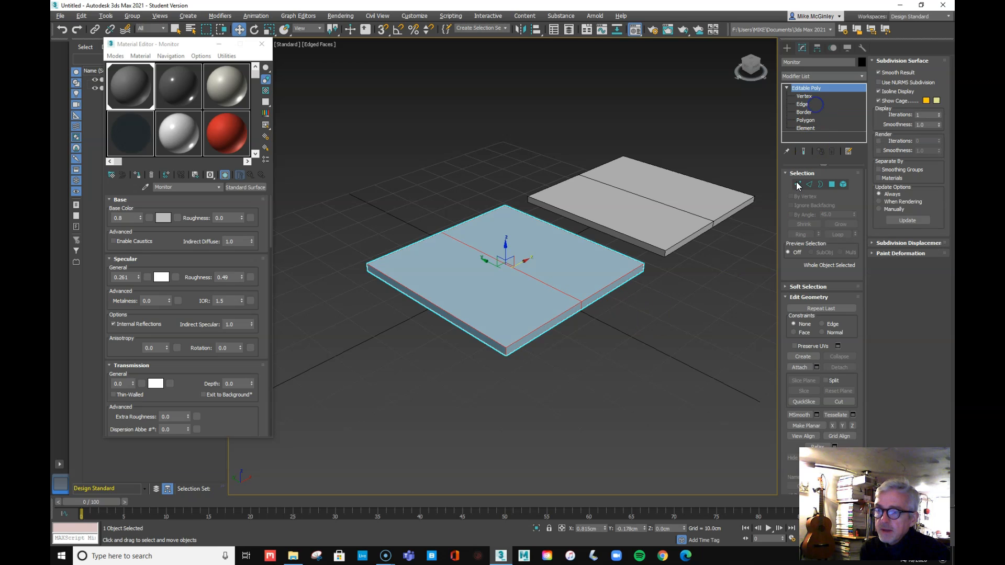
click(632, 322)
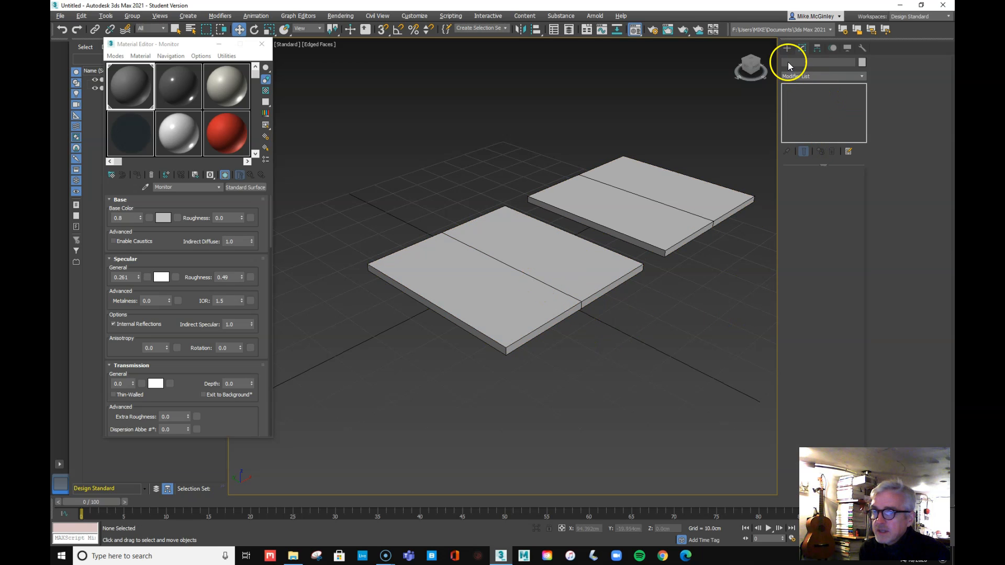
click(566, 301)
click(820, 103)
click(679, 306)
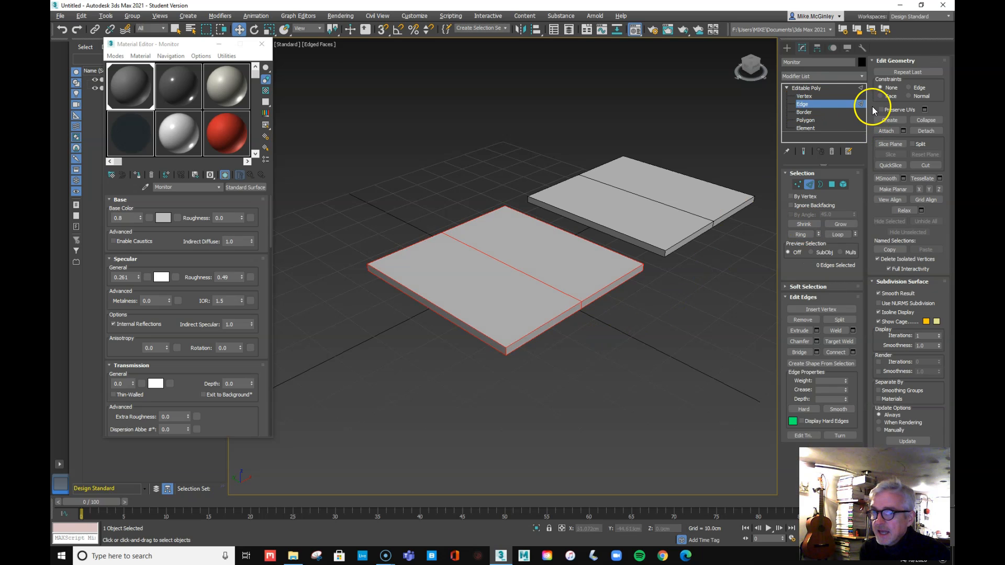
click(541, 282)
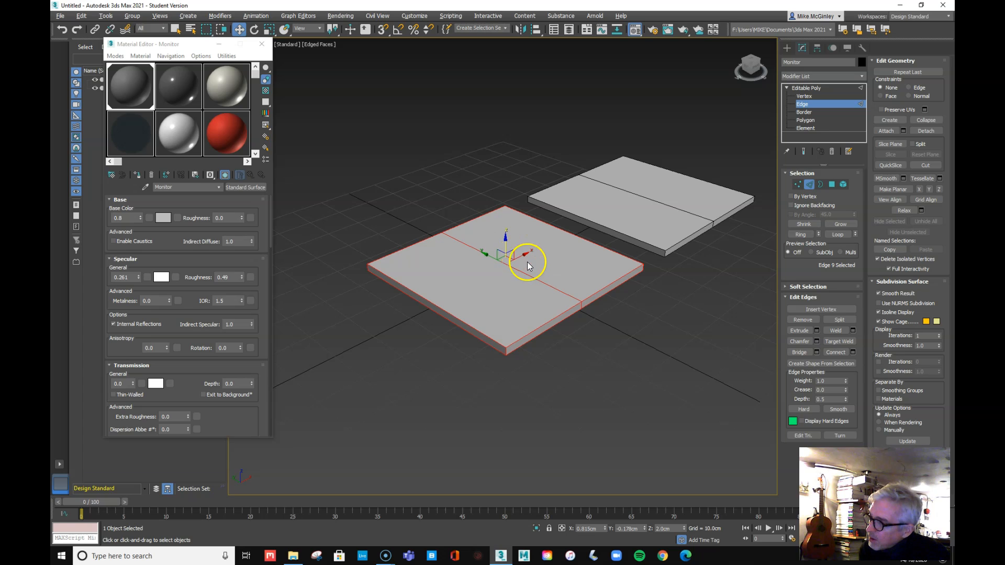
drag(526, 255, 554, 210)
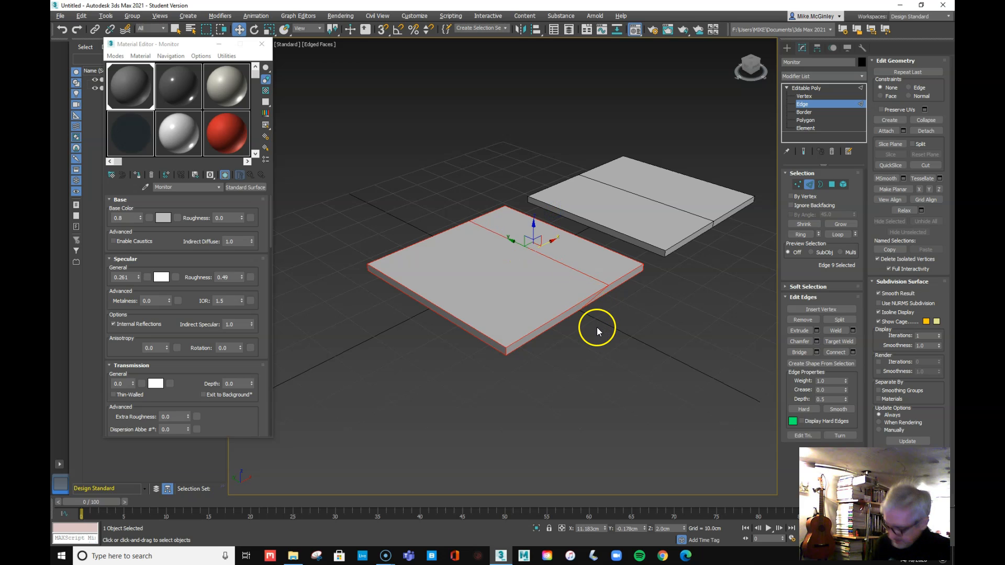
scroll(595, 328, up, 5)
scroll(585, 311, down, 6)
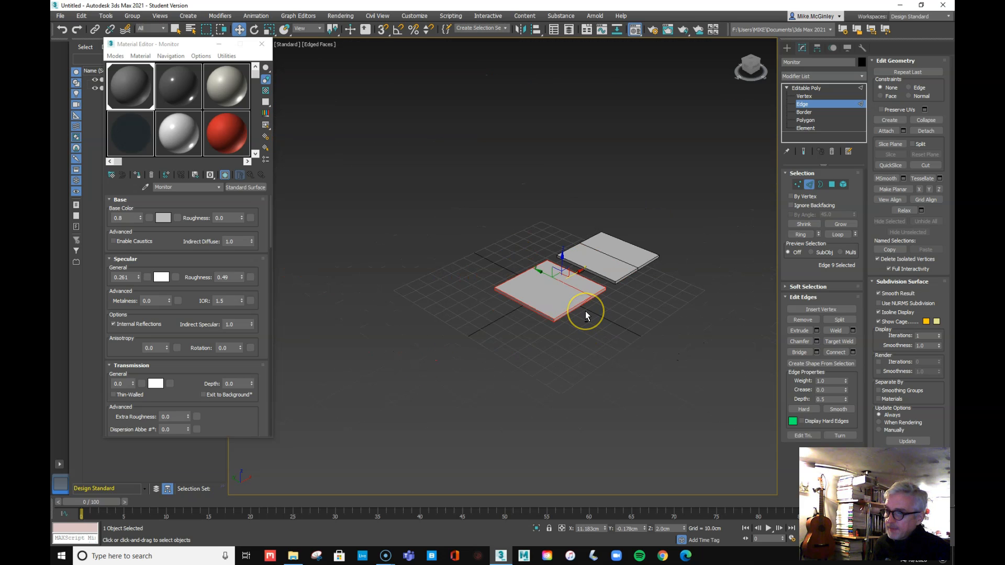
scroll(585, 311, up, 4)
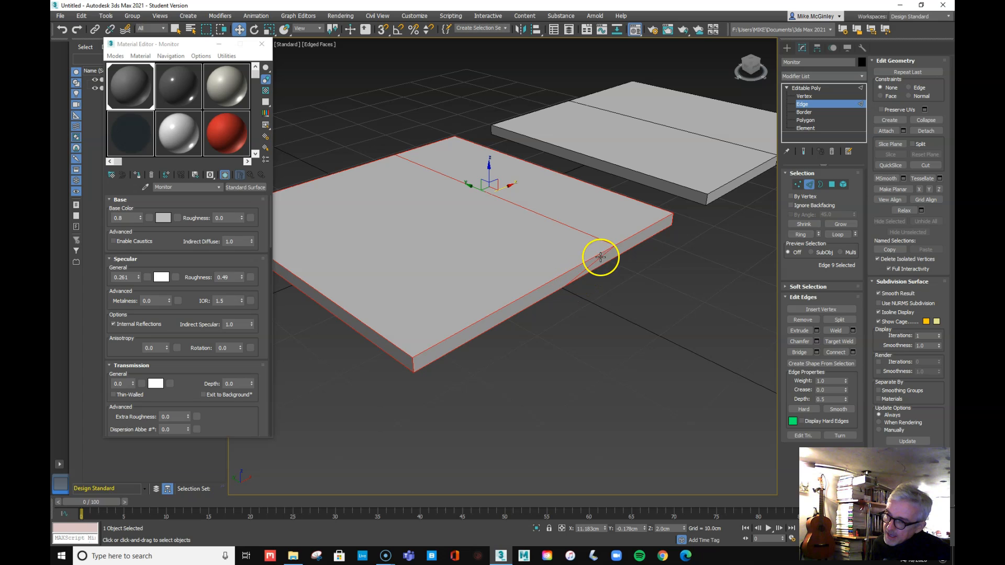
mouse_move(512, 186)
mouse_down()
mouse_move(393, 222)
mouse_move(509, 174)
mouse_up()
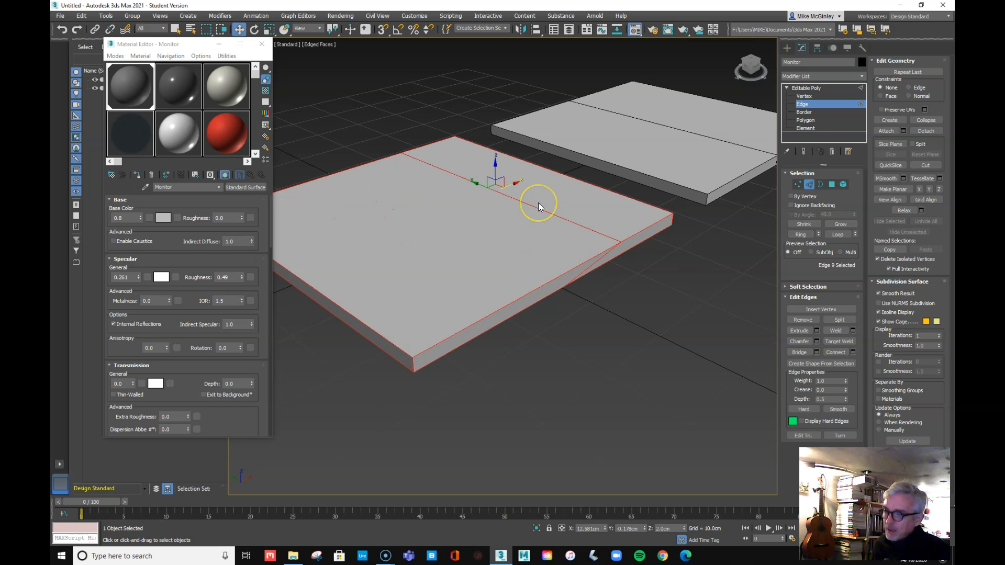
key(ctrl+z)
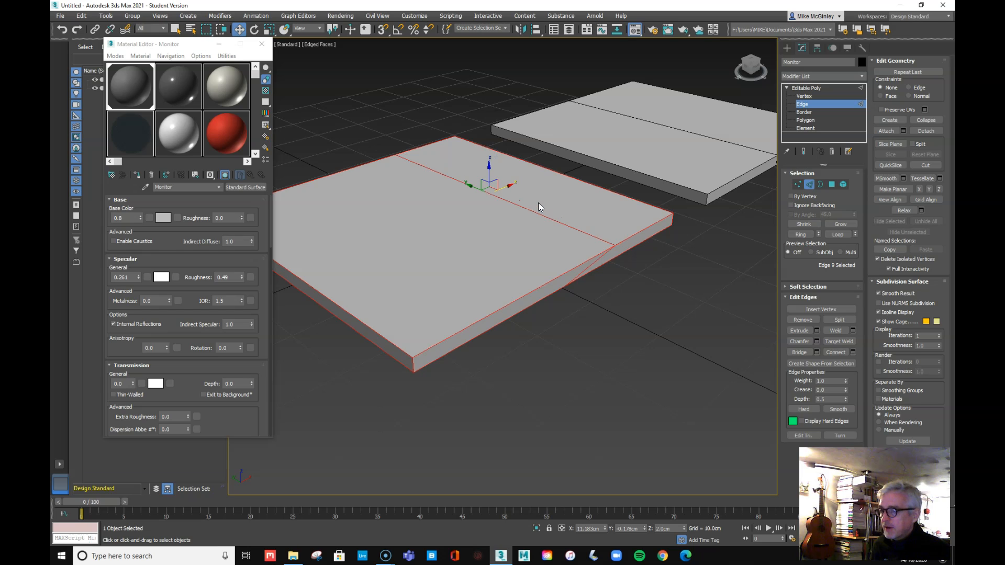
key(ctrl+z)
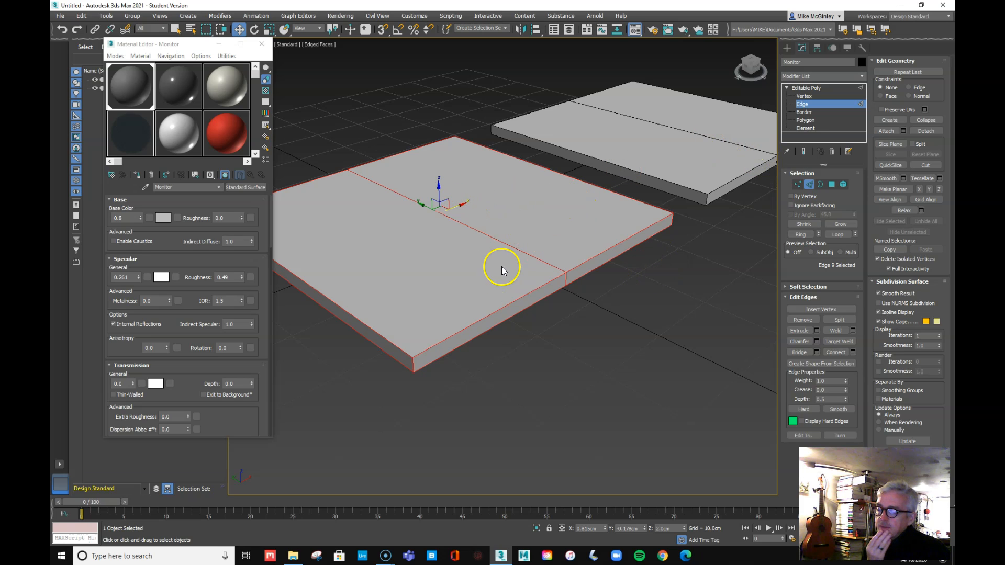
Select the middle edge loop and slide it along X toward the slab's front-left end
double_click(524, 251)
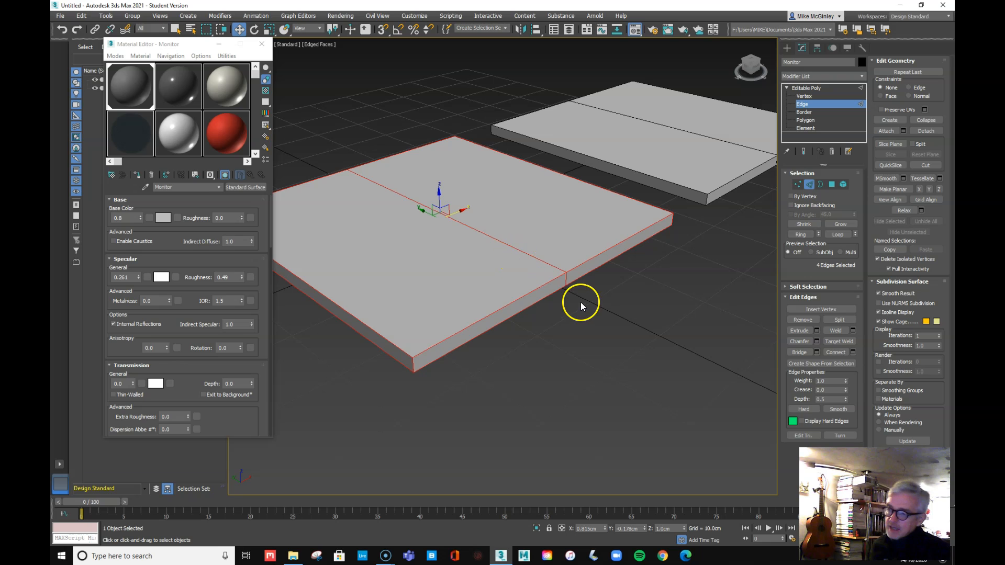
mouse_move(574, 321)
alt+middle_down()
mouse_move(574, 291)
mouse_move(545, 244)
mouse_move(572, 321)
alt+middle_up()
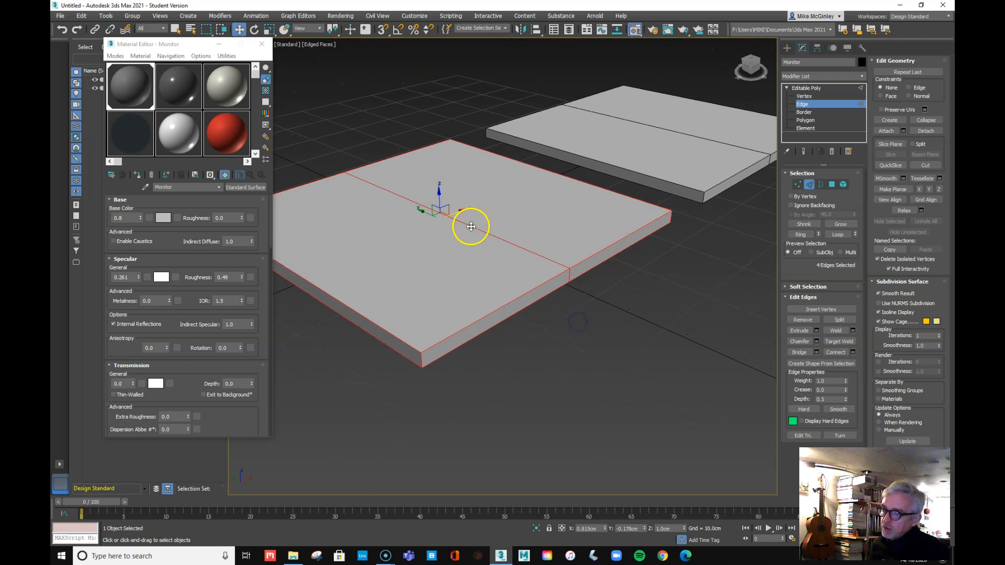
drag(459, 210, 334, 278)
mouse_move(509, 342)
alt+middle_down()
mouse_move(498, 309)
mouse_move(467, 277)
mouse_move(493, 300)
mouse_move(497, 340)
mouse_move(523, 341)
mouse_move(584, 305)
mouse_move(462, 287)
mouse_move(466, 307)
mouse_move(503, 335)
alt+middle_up()
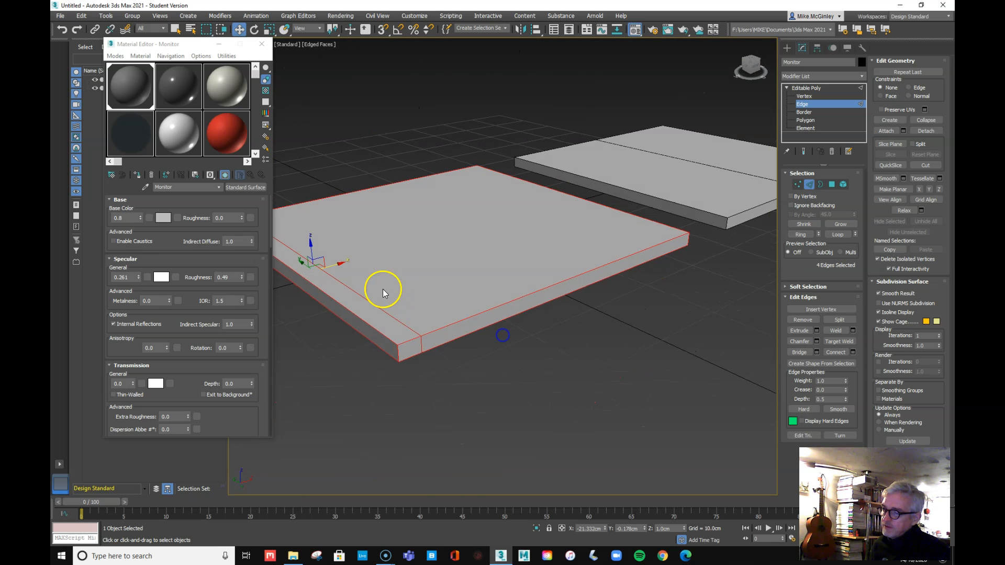
mouse_move(335, 265)
mouse_down()
mouse_move(574, 218)
mouse_move(382, 258)
mouse_move(440, 251)
mouse_move(567, 220)
mouse_move(376, 254)
mouse_move(511, 228)
mouse_move(343, 276)
mouse_up()
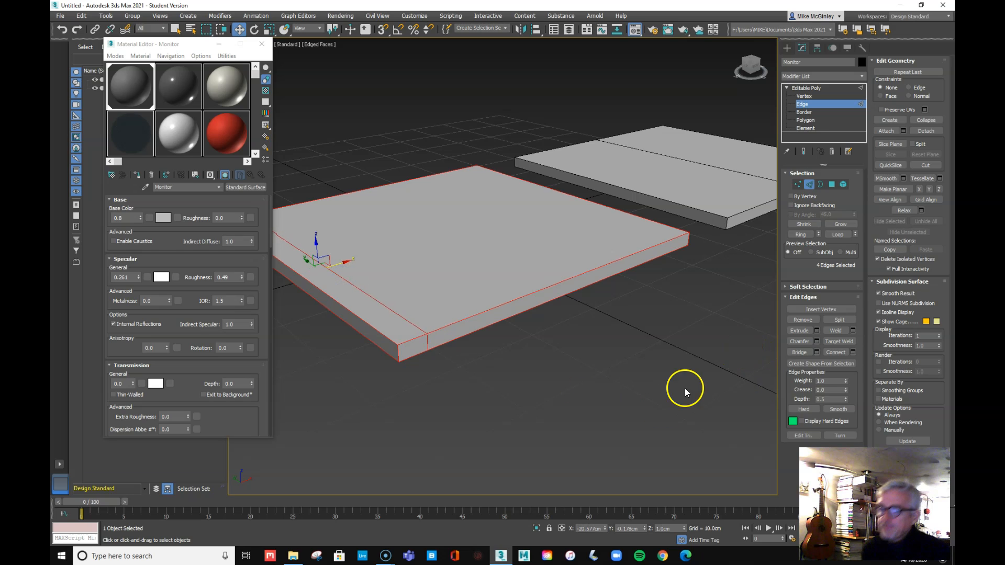
Clear the selection and pick the edge near the slab's left end
click(637, 406)
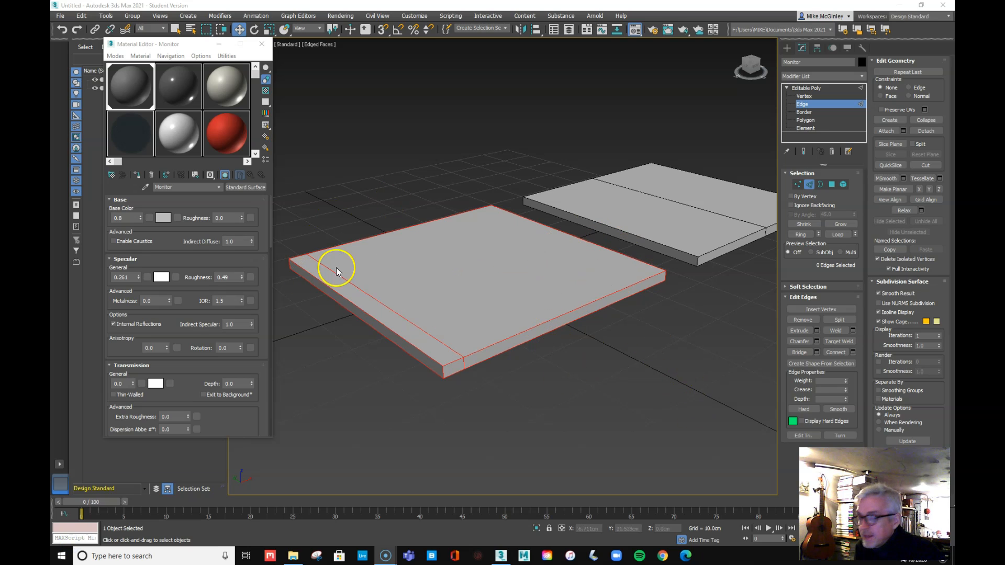
click(629, 414)
click(434, 338)
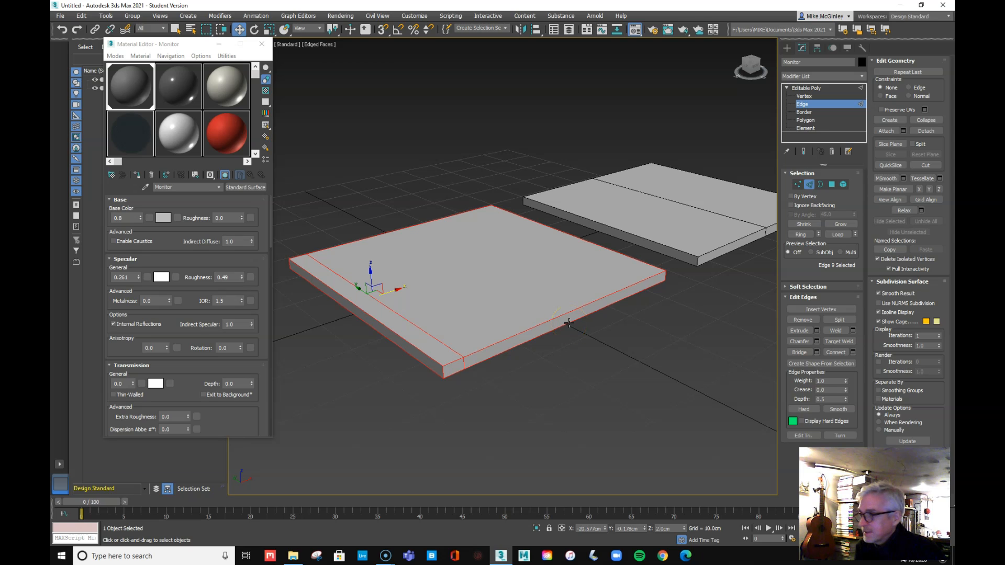
drag(192, 47, 176, 51)
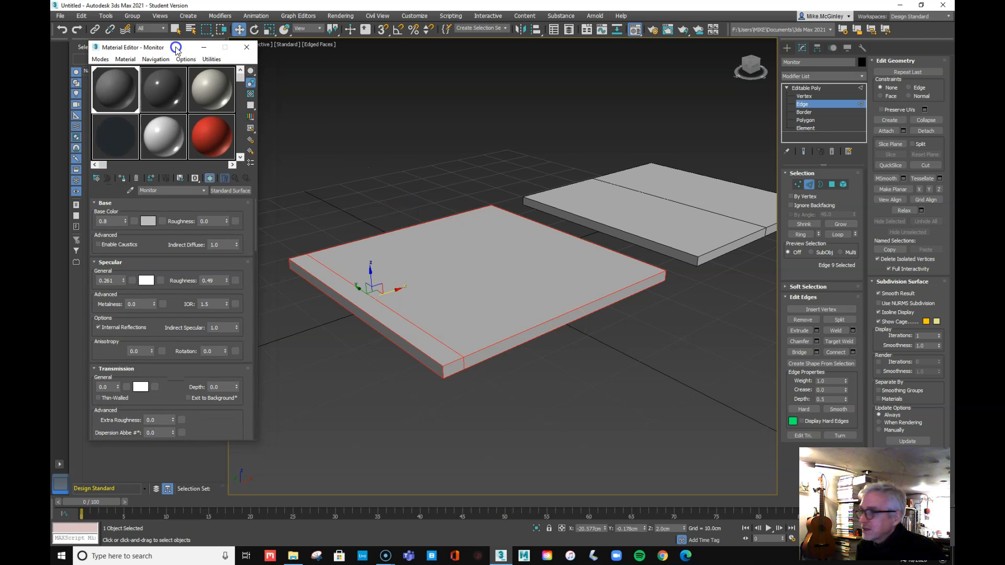
Change the Geometry Selection colour to yellow under Customize User Interface > Colors
click(414, 16)
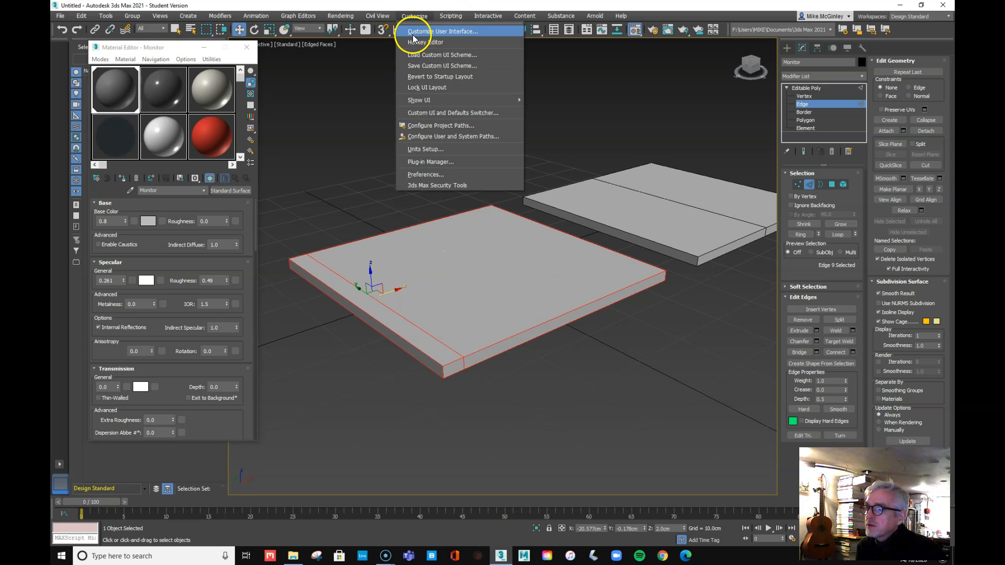
click(414, 33)
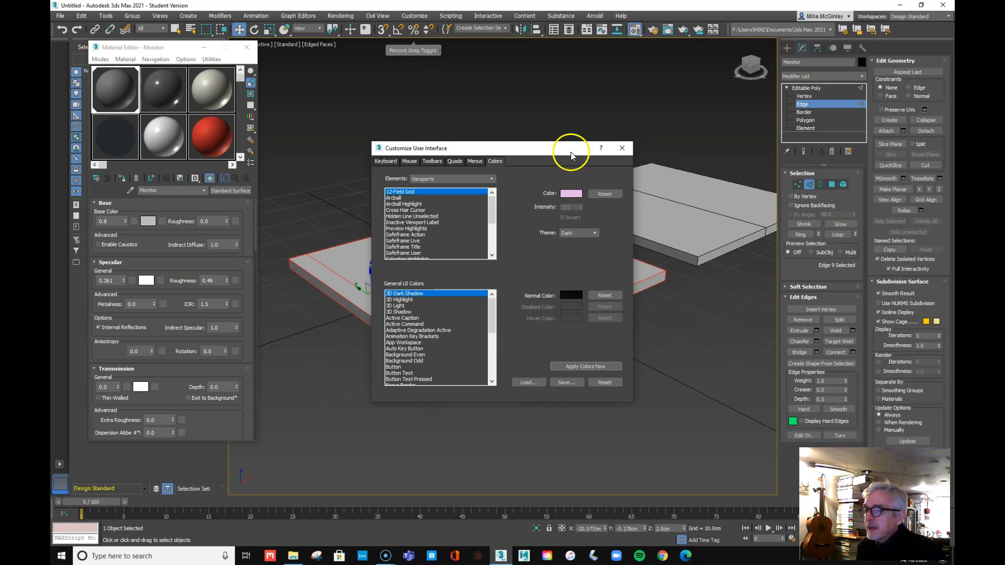
click(470, 179)
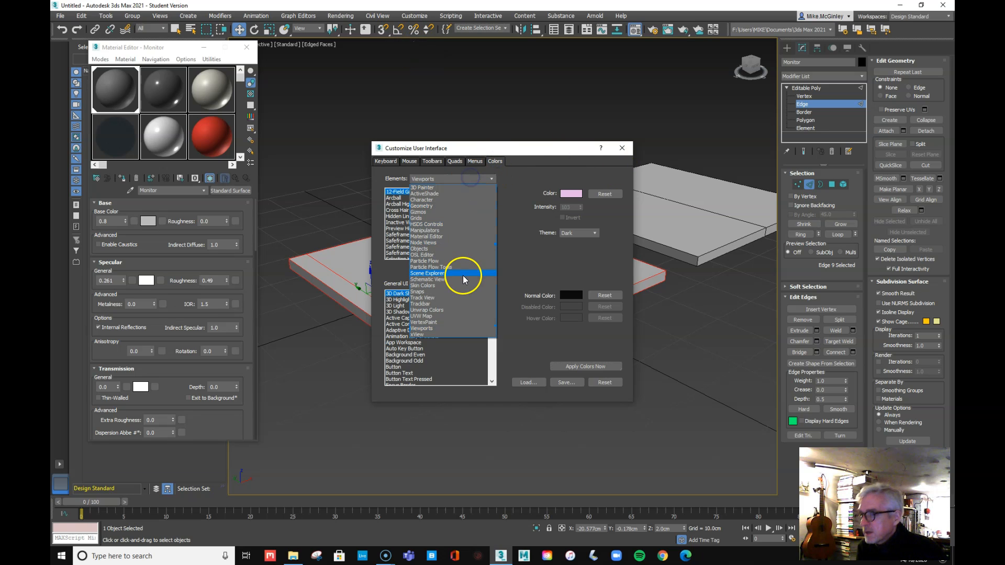
click(439, 206)
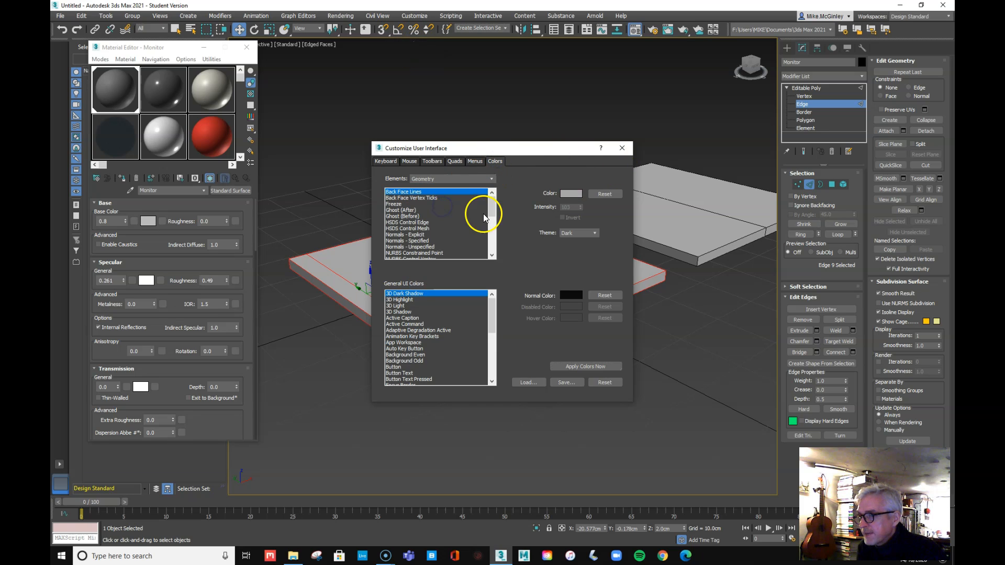
drag(497, 210, 493, 276)
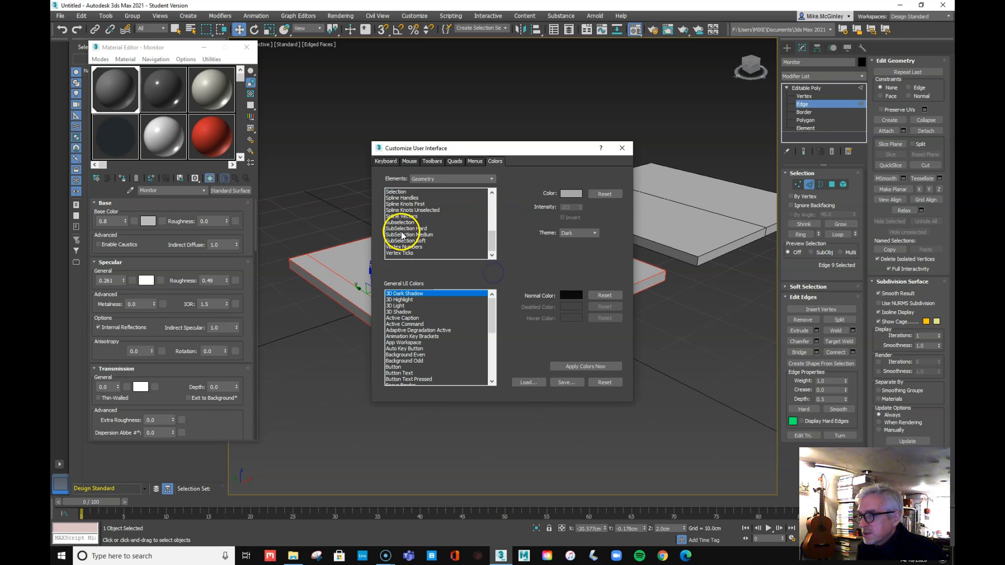
click(395, 191)
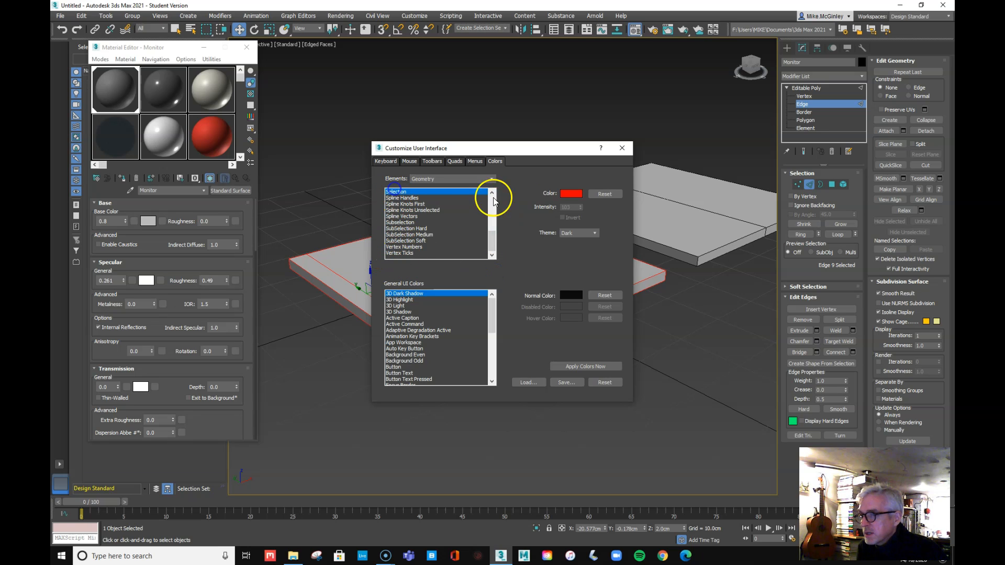
click(574, 198)
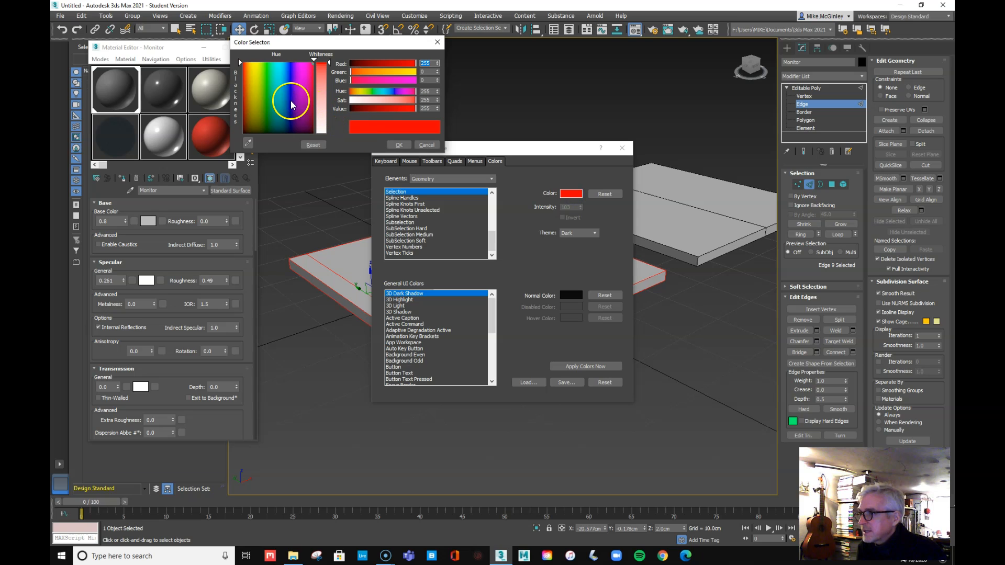
click(256, 66)
drag(255, 66, 254, 64)
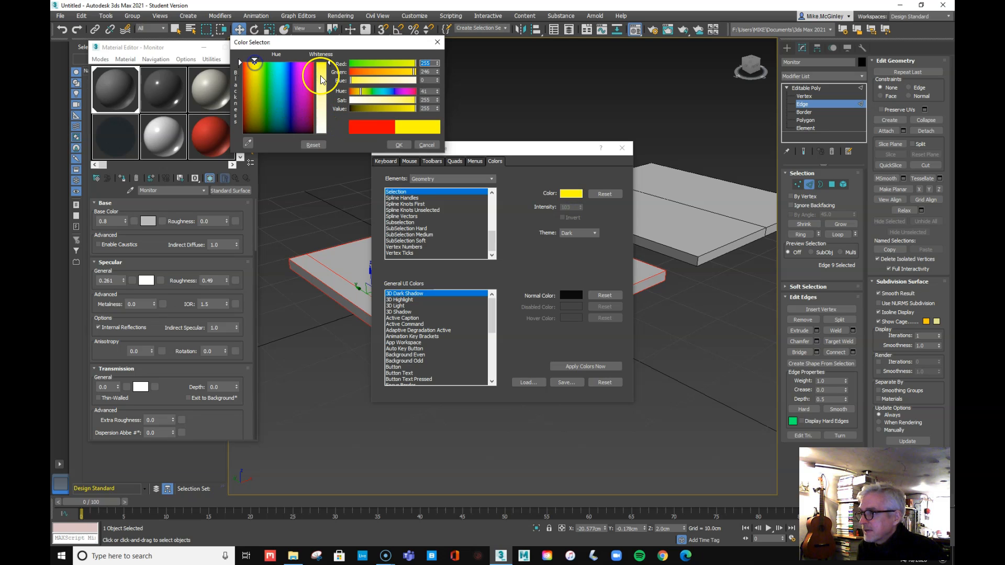
click(406, 145)
click(600, 368)
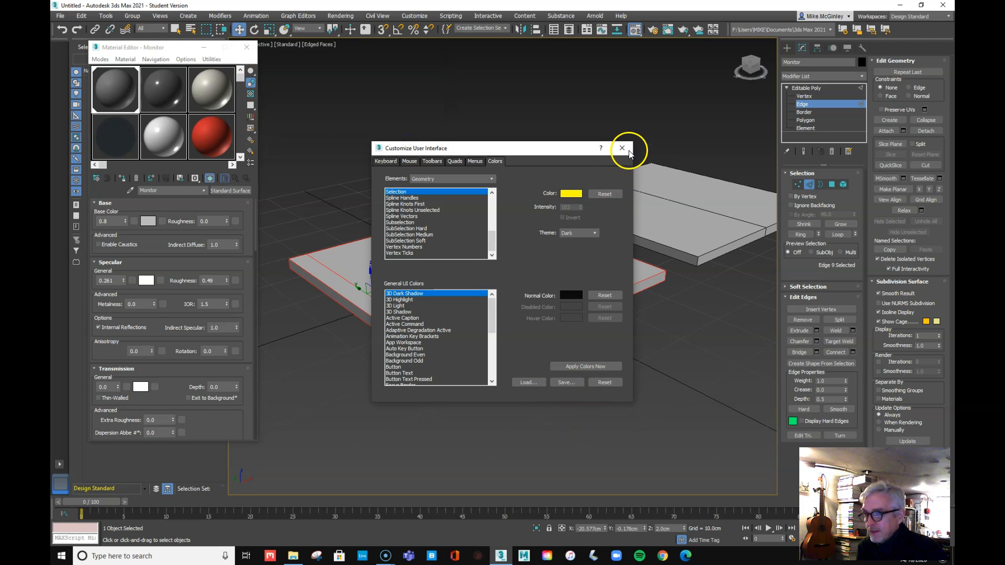
click(621, 148)
Reselect Monitor at Edge level and select an edge loop across the slab
click(686, 383)
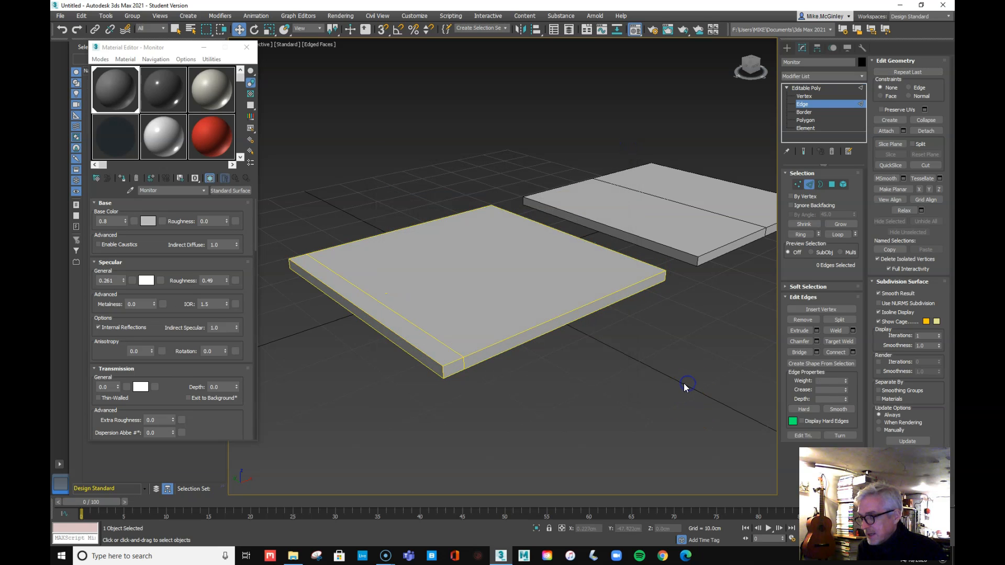
click(803, 89)
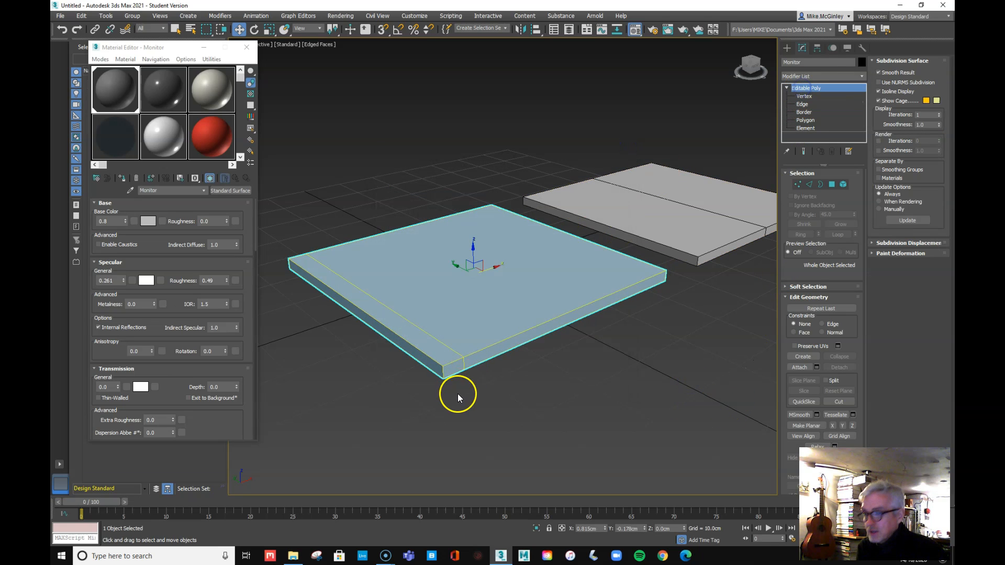
click(662, 419)
click(511, 290)
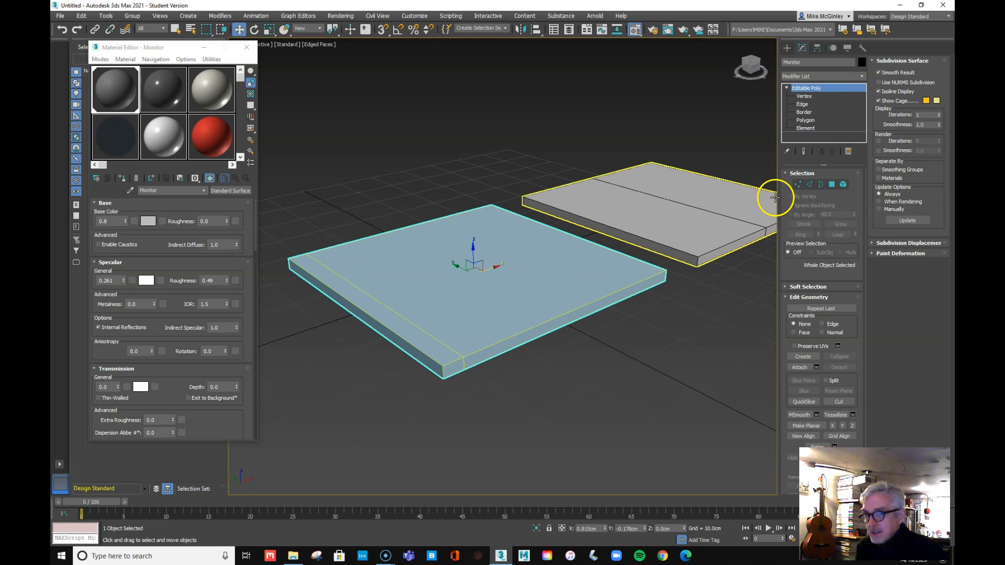
click(801, 104)
click(422, 331)
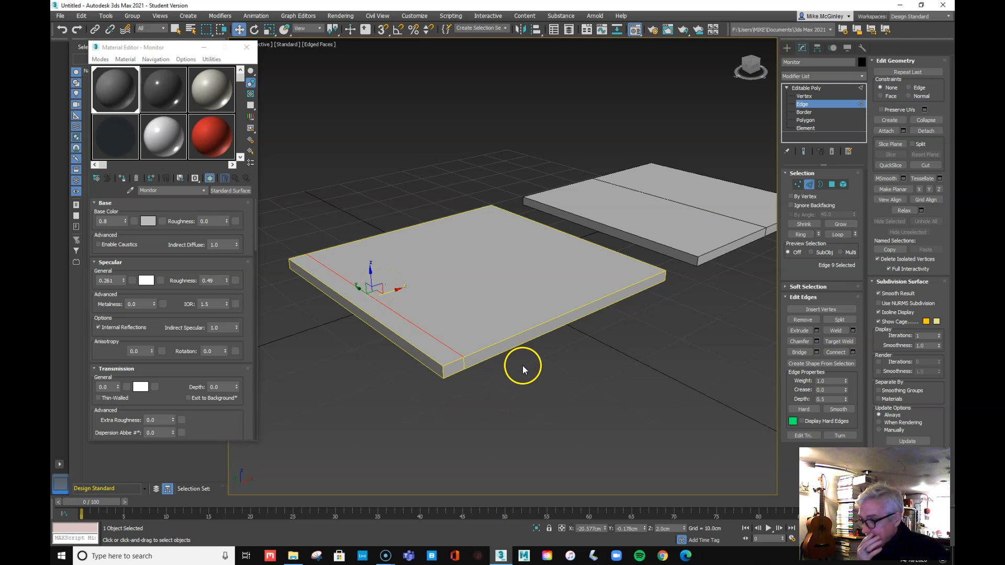
click(502, 419)
double_click(420, 328)
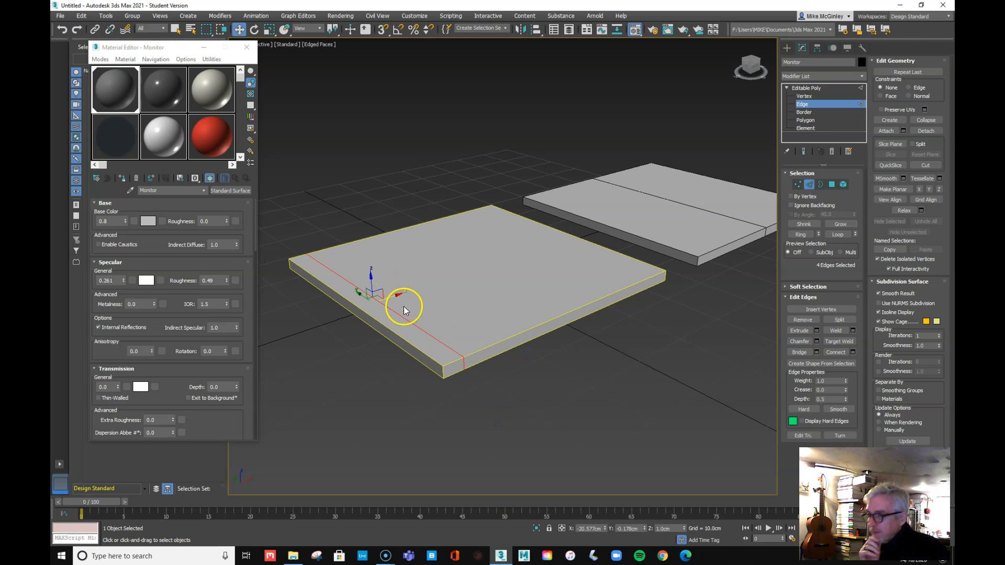
Select one slab edge and shift it along X with the Move gizmo
alt+middle_drag(488, 348, 463, 330)
click(468, 399)
click(382, 331)
drag(397, 330, 551, 323)
mouse_move(576, 378)
alt+middle_down()
mouse_move(595, 314)
mouse_move(579, 426)
mouse_move(576, 309)
mouse_move(576, 400)
mouse_move(587, 378)
mouse_move(593, 386)
alt+middle_up()
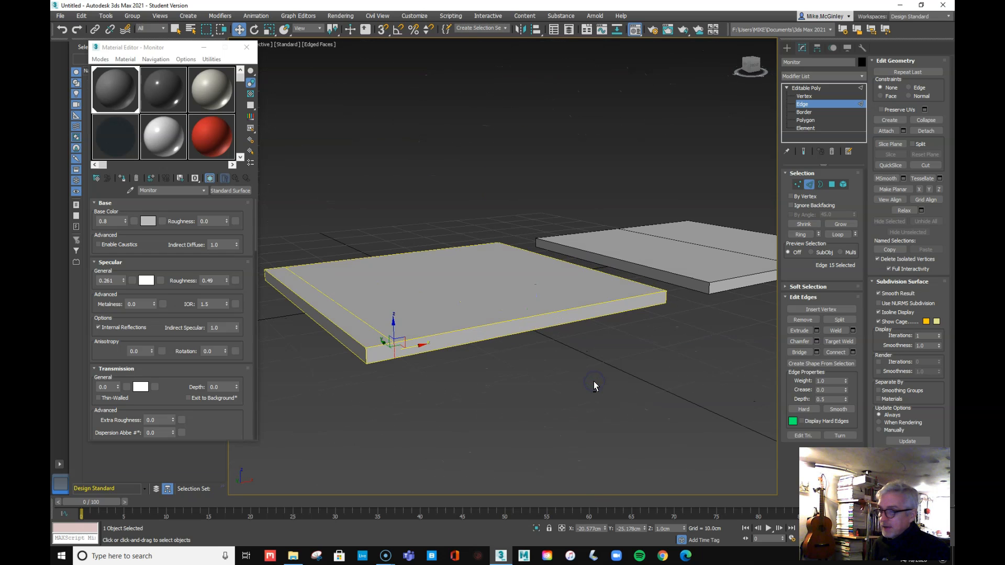
Marquee-select the four long edges running across the Monitor slab
click(470, 397)
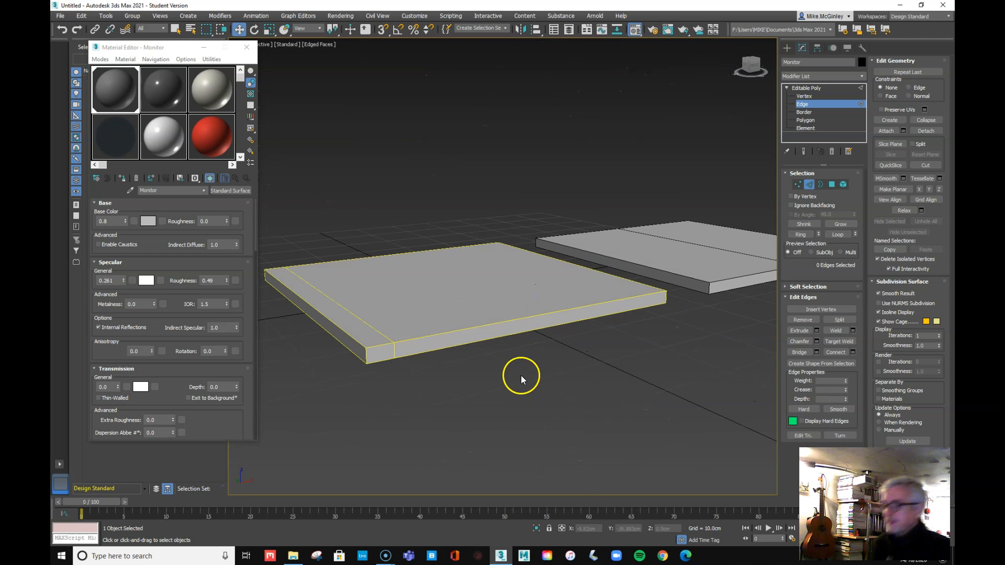
alt+middle_drag(498, 362, 475, 385)
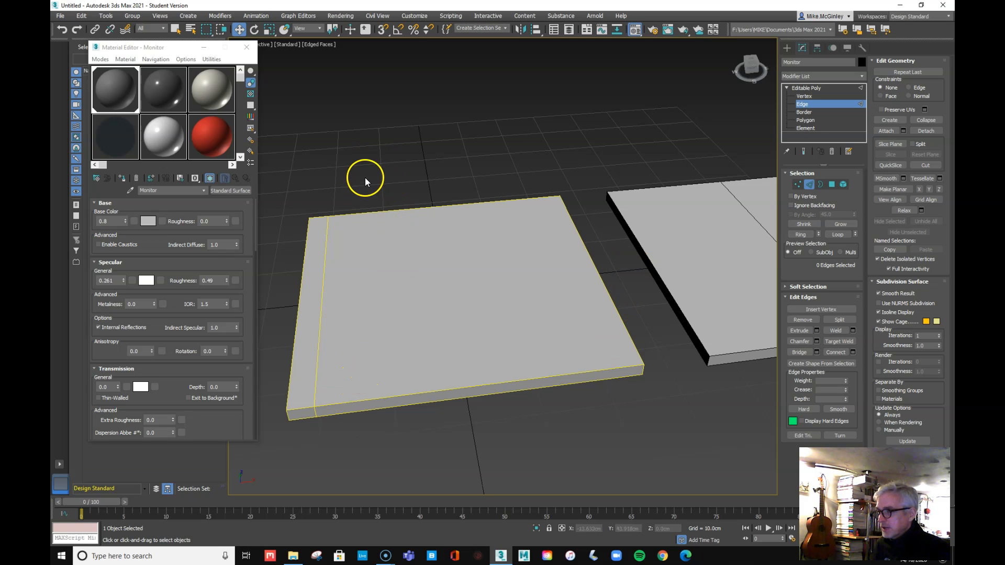
drag(362, 173, 443, 468)
alt+middle_drag(444, 460, 471, 403)
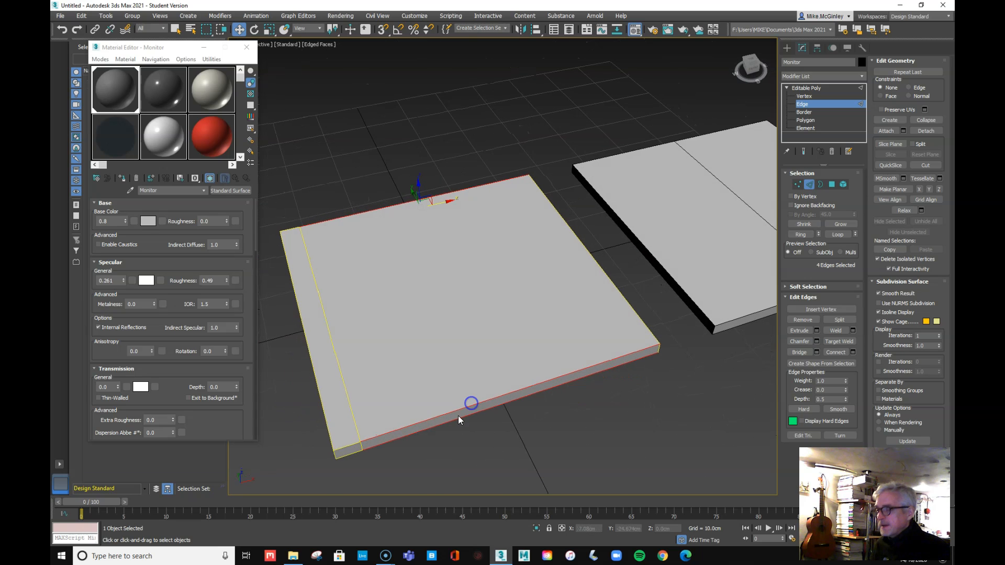
Connect the selected edges with 1 segment, sliding the new loop near the slab's left end
right_click(372, 210)
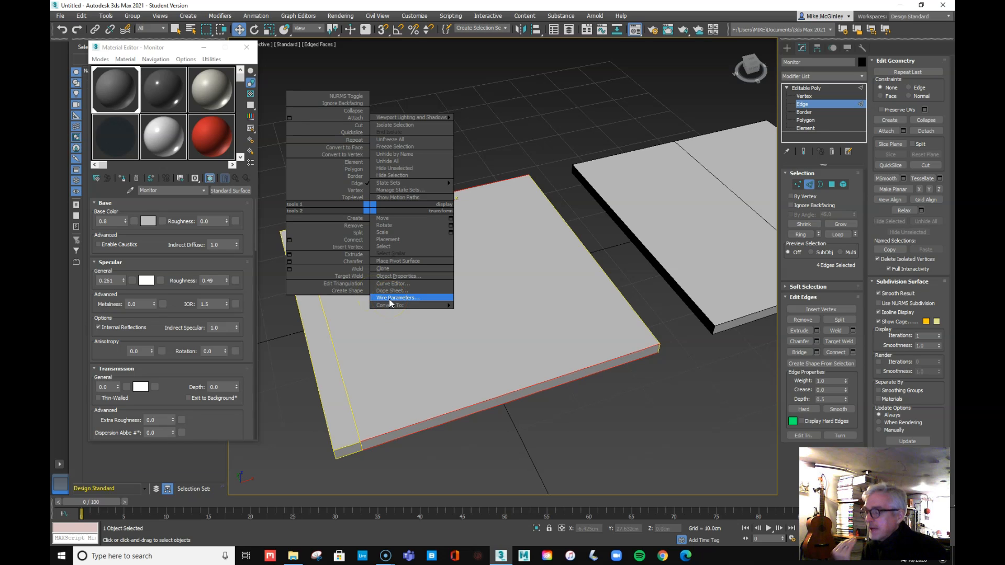
click(289, 243)
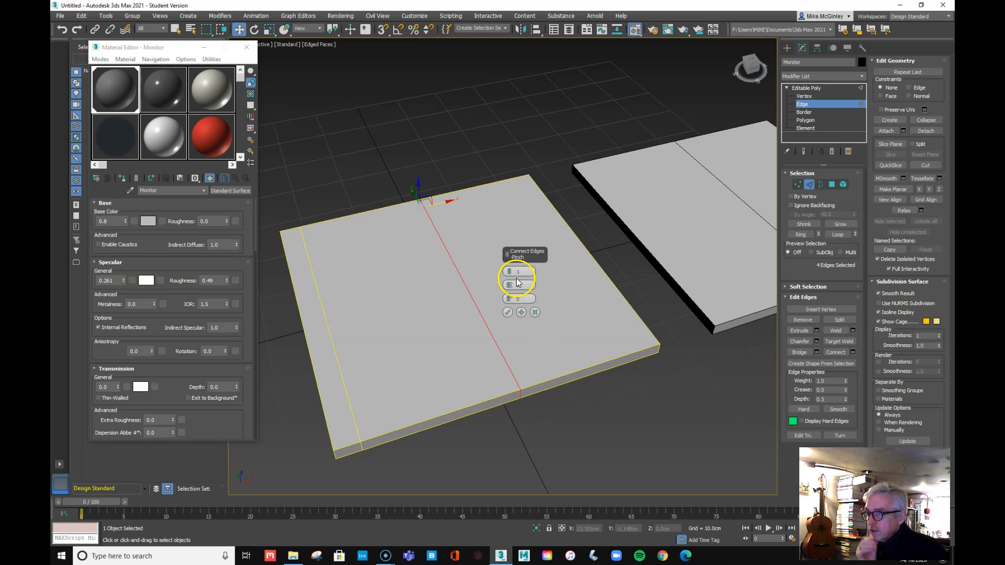
click(509, 272)
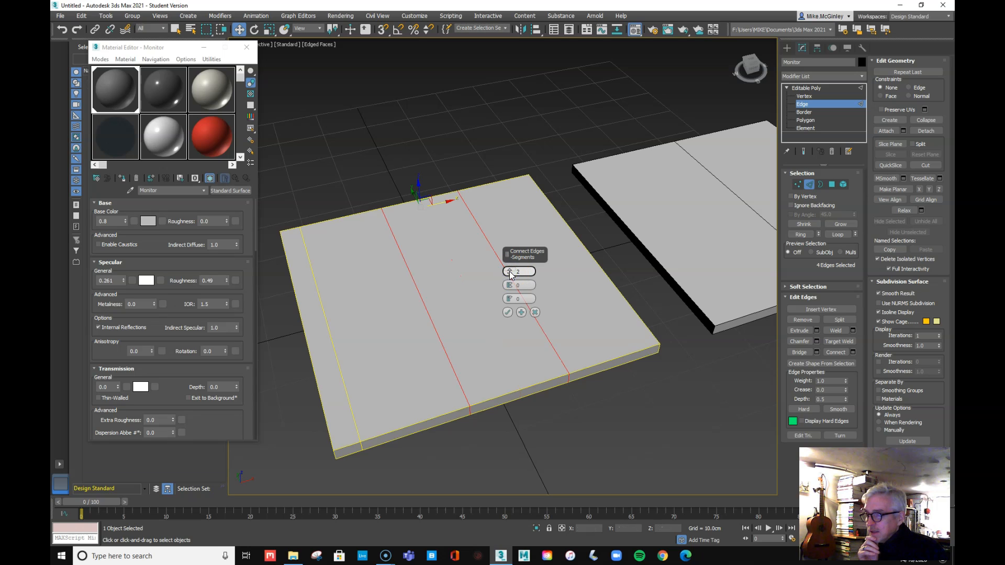
drag(508, 289, 533, 372)
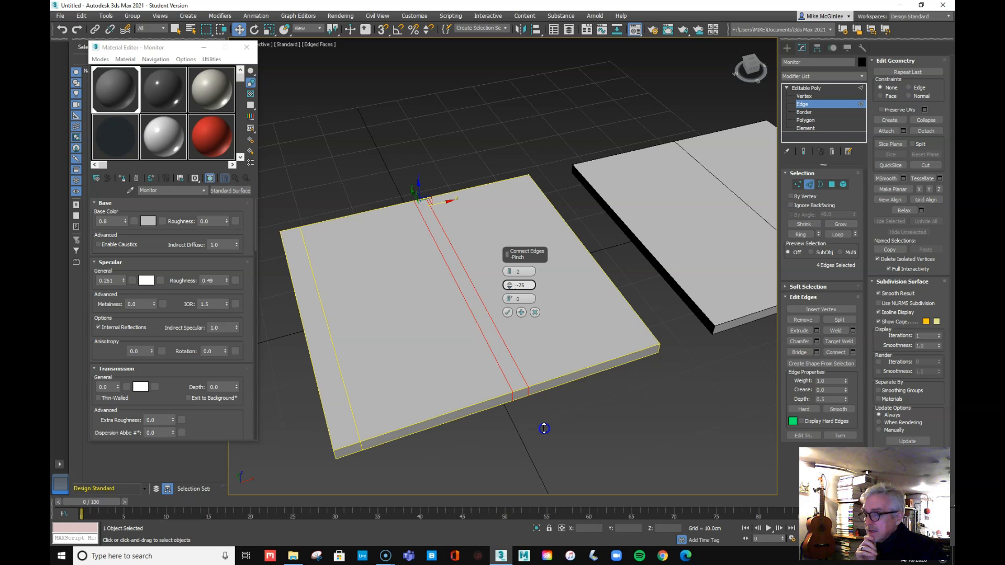
drag(510, 299, 542, 463)
click(509, 274)
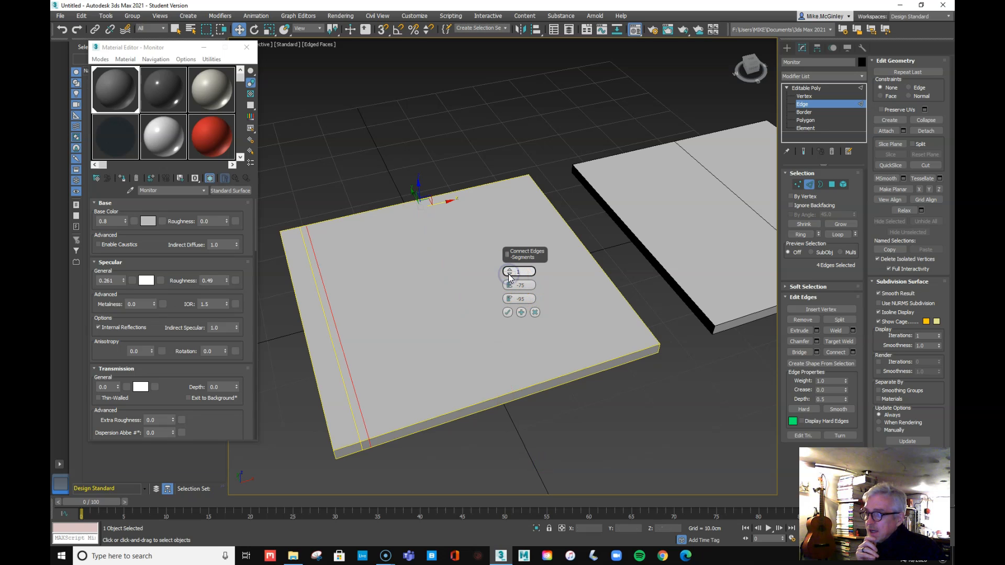
mouse_move(509, 286)
mouse_down()
mouse_move(514, 316)
mouse_move(516, 290)
mouse_up()
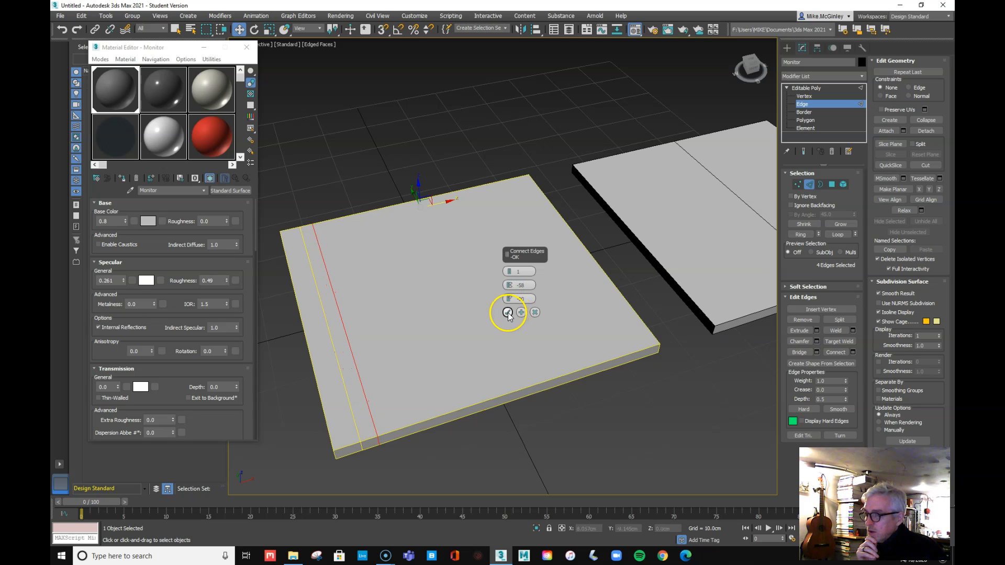
click(507, 313)
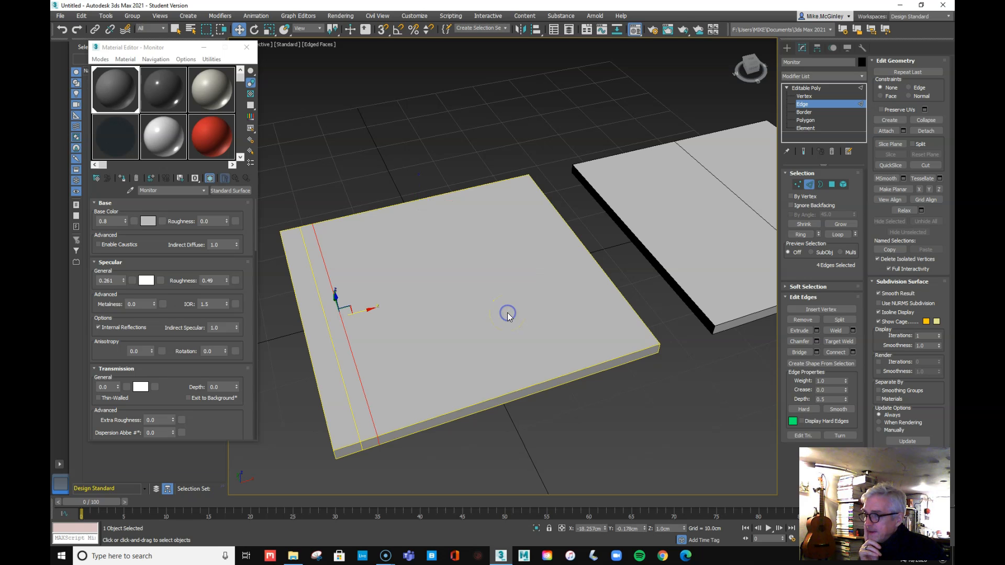
click(535, 429)
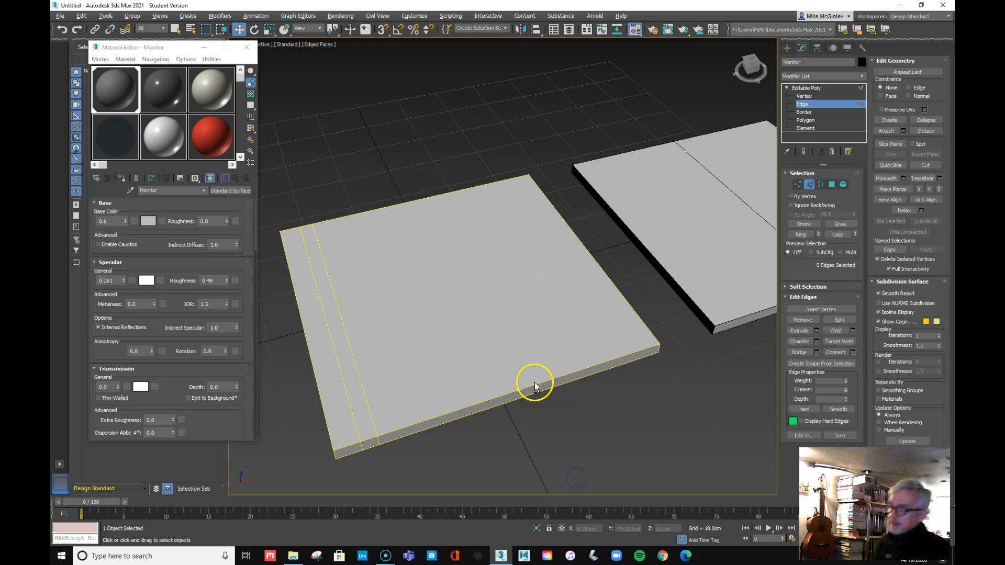
alt+middle_drag(580, 359, 539, 330)
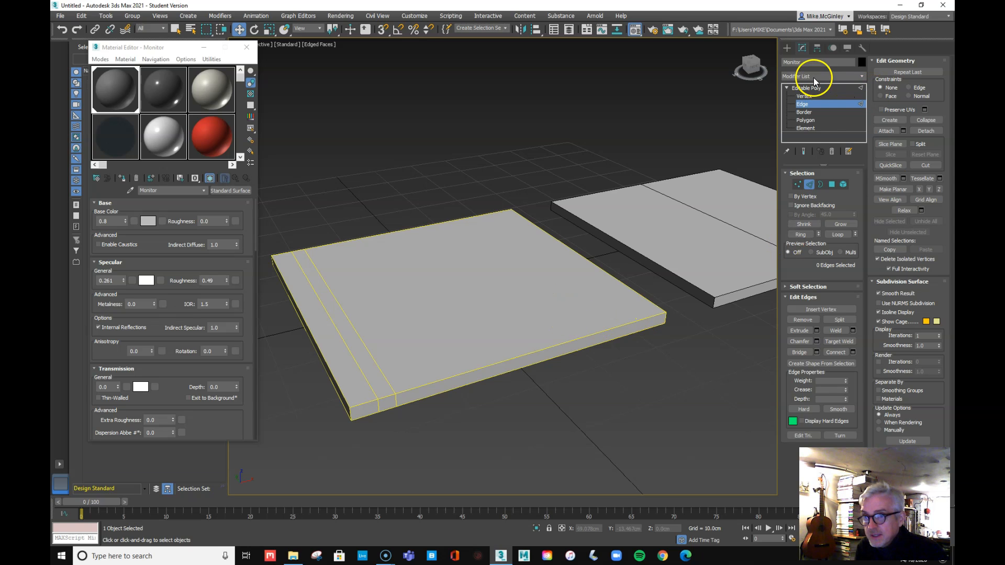
Switch to Polygon level and select the narrow strip at the slab's left end
click(804, 120)
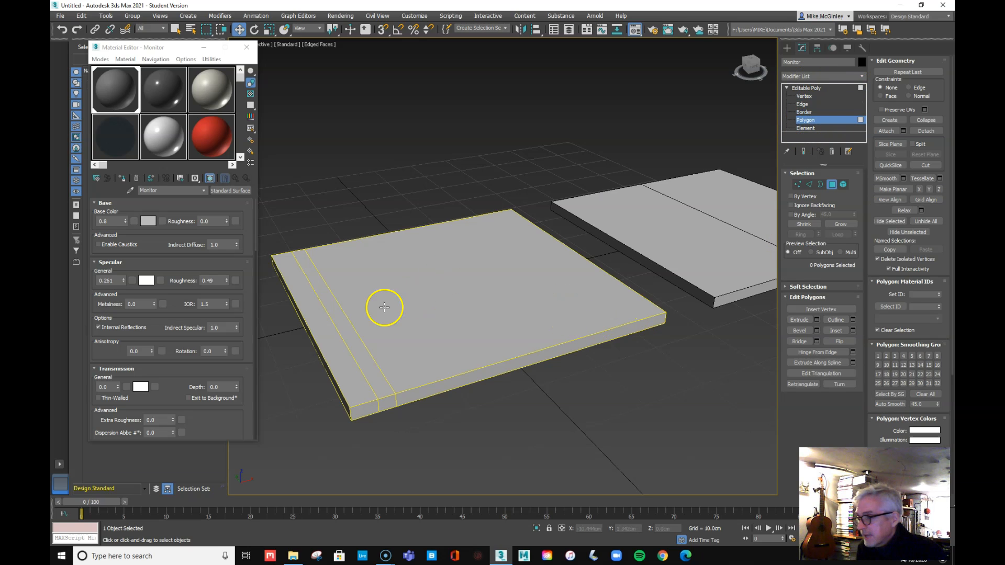
click(347, 330)
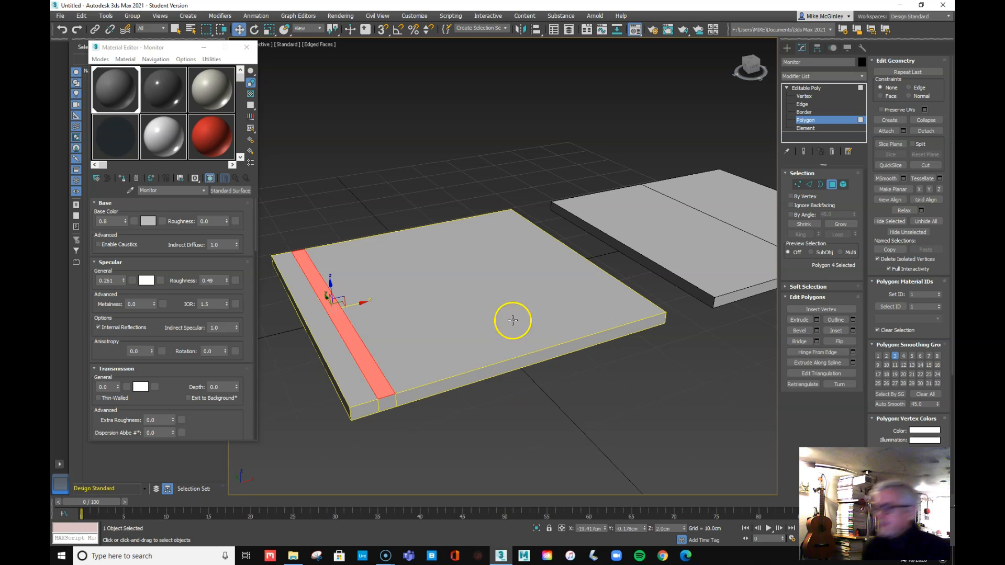
mouse_move(441, 355)
alt+middle_down()
mouse_move(469, 309)
mouse_move(462, 292)
mouse_move(461, 307)
mouse_move(556, 334)
mouse_move(462, 359)
mouse_move(431, 348)
alt+middle_up()
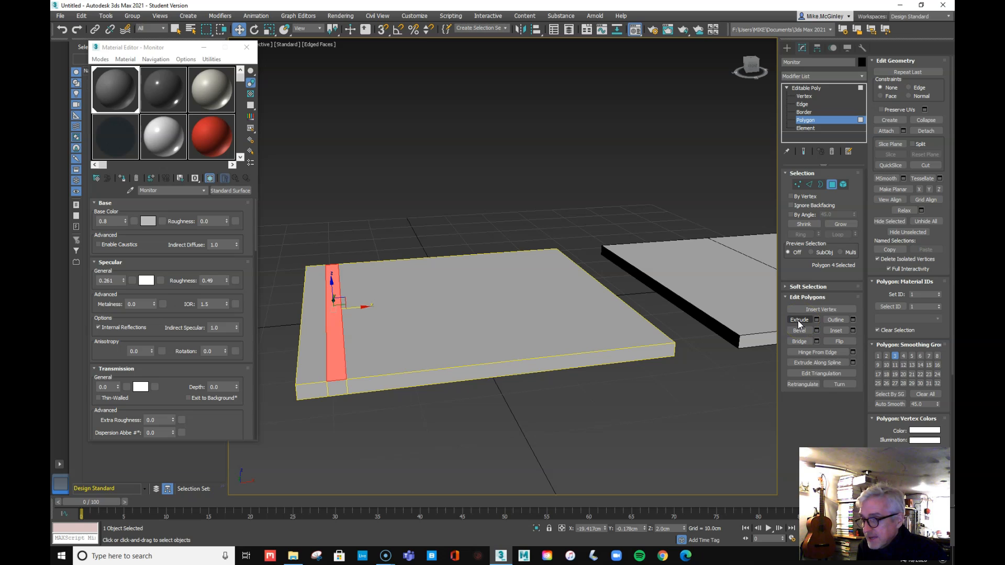
Collapse the other rollouts, expand Edit Polygons and trial-extrude the strip upward
click(785, 297)
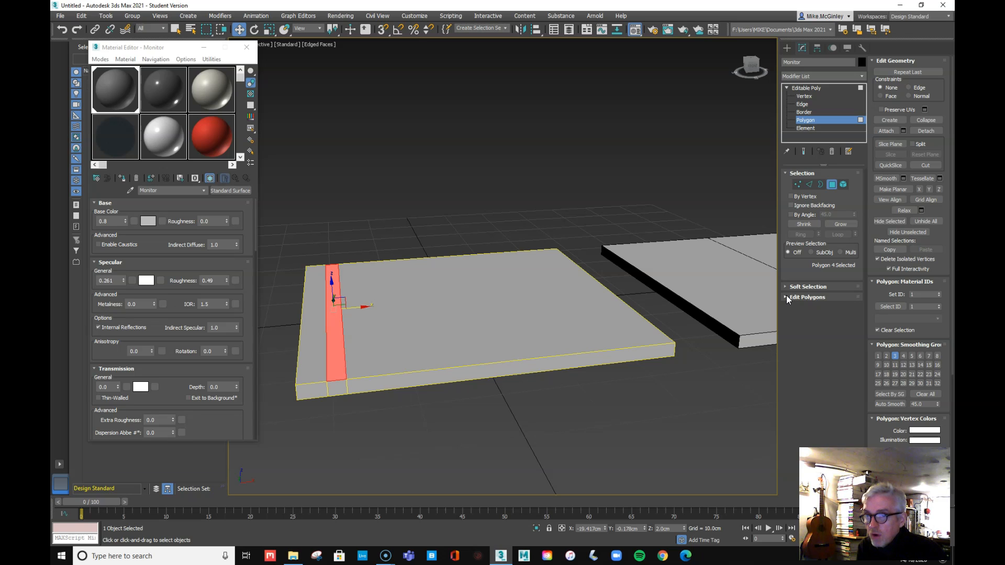
click(873, 61)
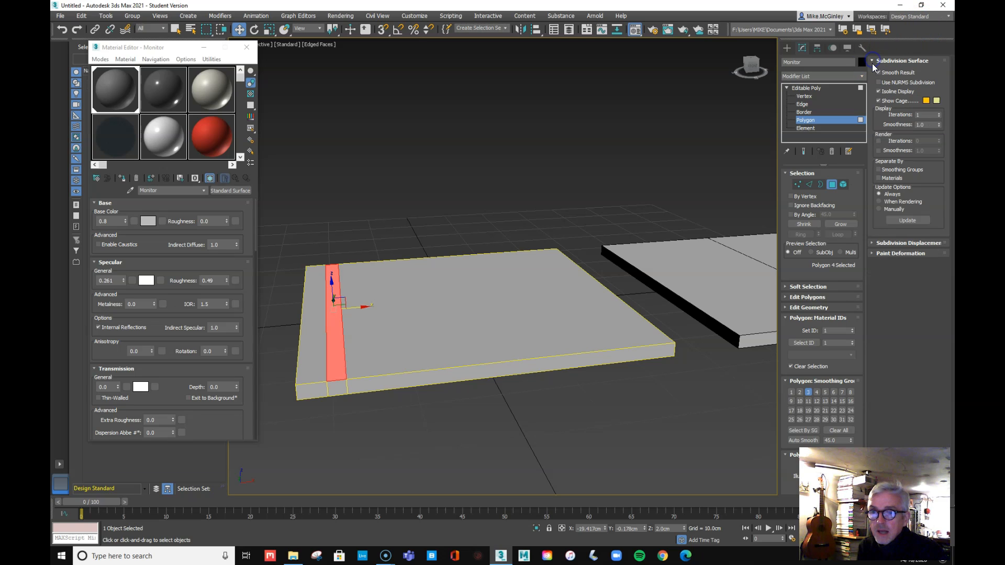
click(872, 62)
click(872, 61)
click(872, 62)
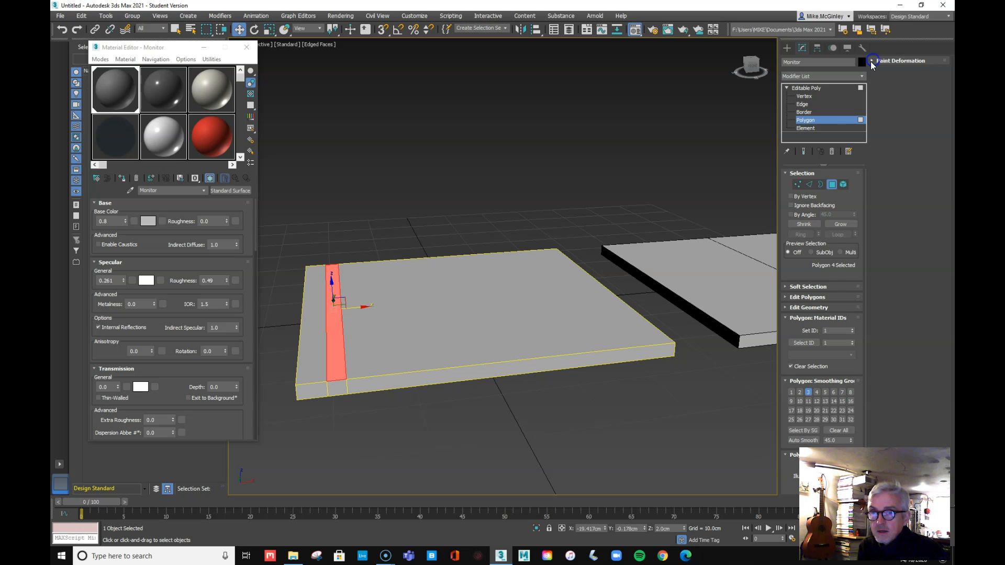
click(786, 317)
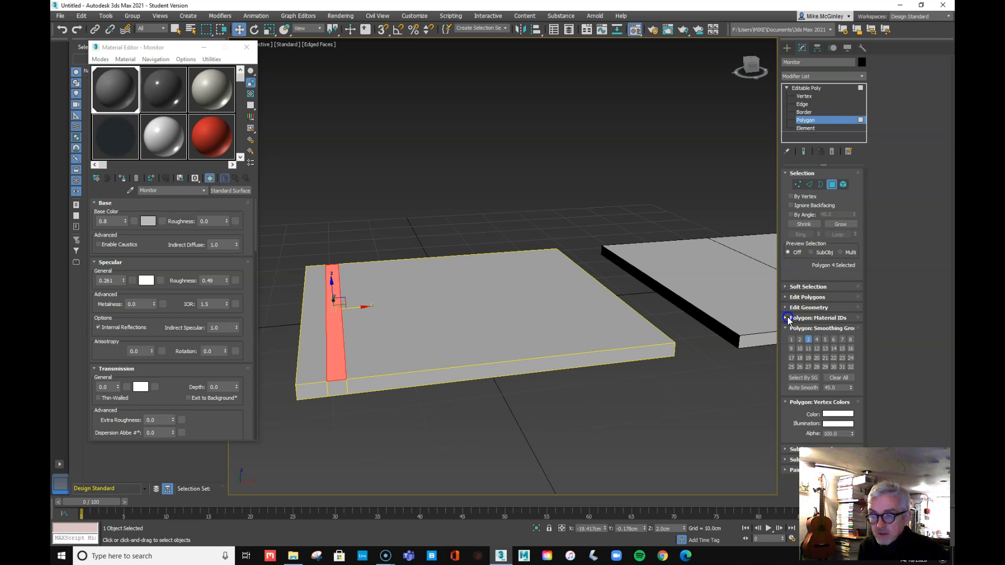
click(786, 328)
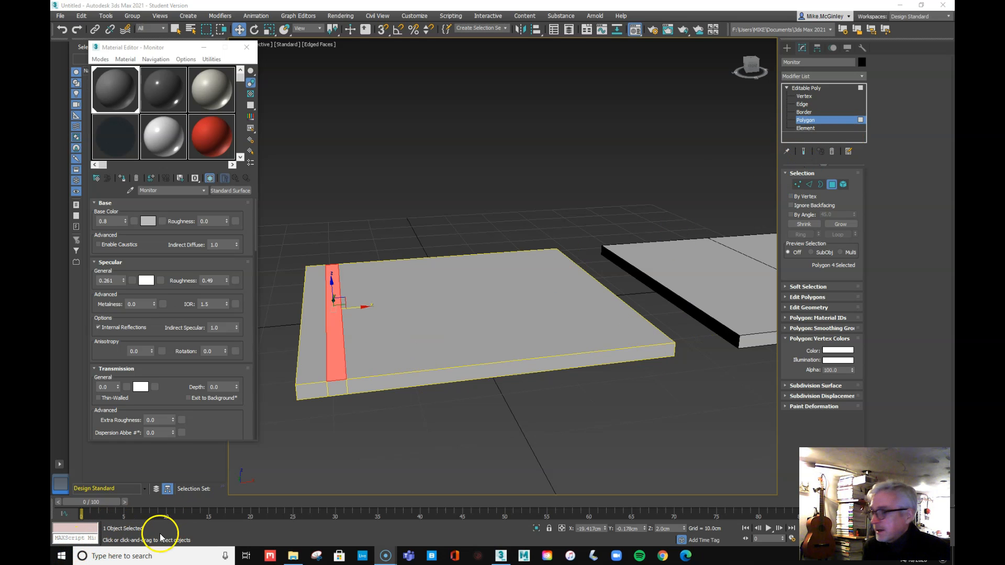
click(785, 297)
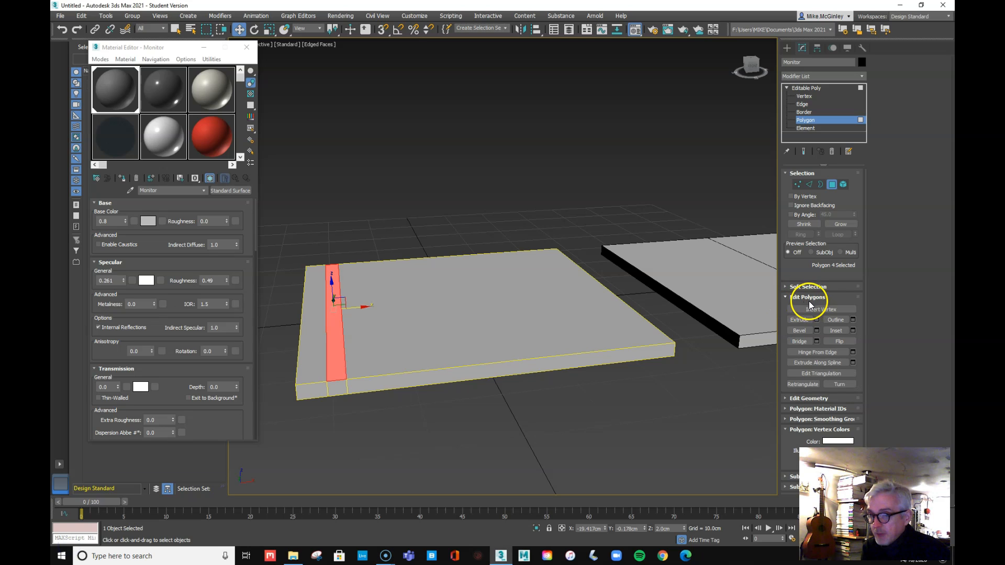
click(799, 320)
drag(336, 343, 348, 224)
Undo the trial extrusion and re-extrude the end strip, trying heights from about 16 to 32.5 cm
key(ctrl+z)
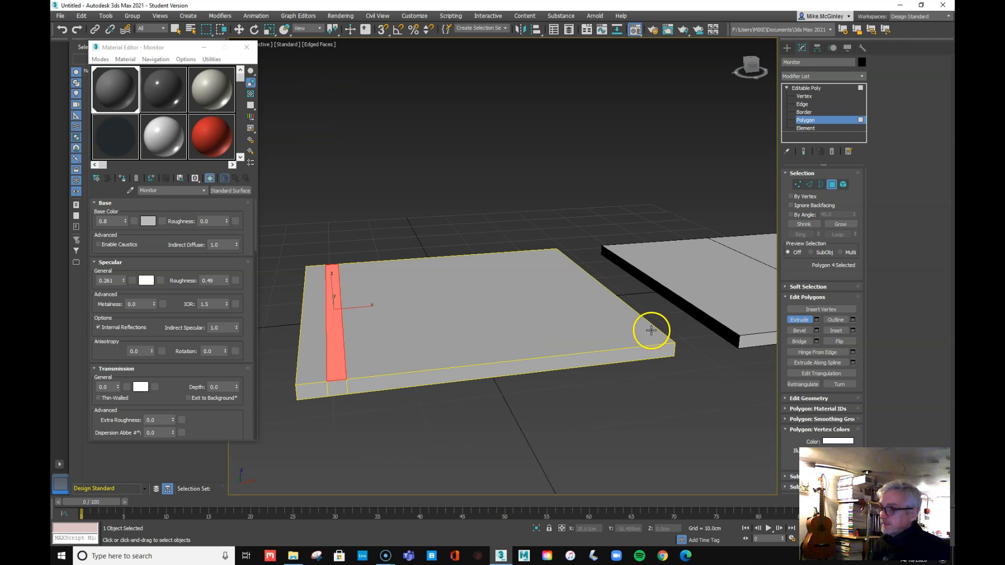
click(815, 319)
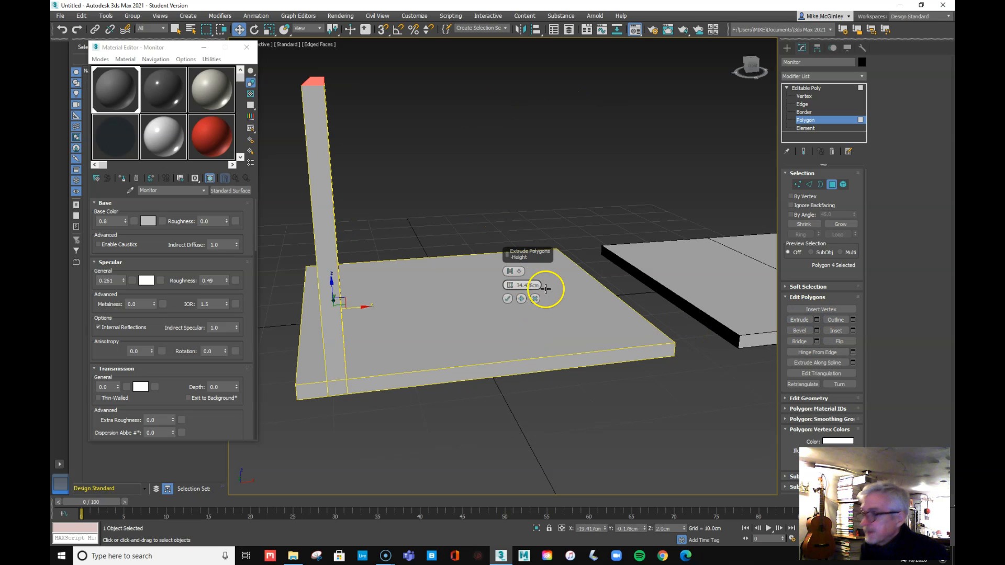
drag(513, 292, 514, 319)
alt+middle_drag(576, 347, 534, 333)
scroll(554, 340, down, 5)
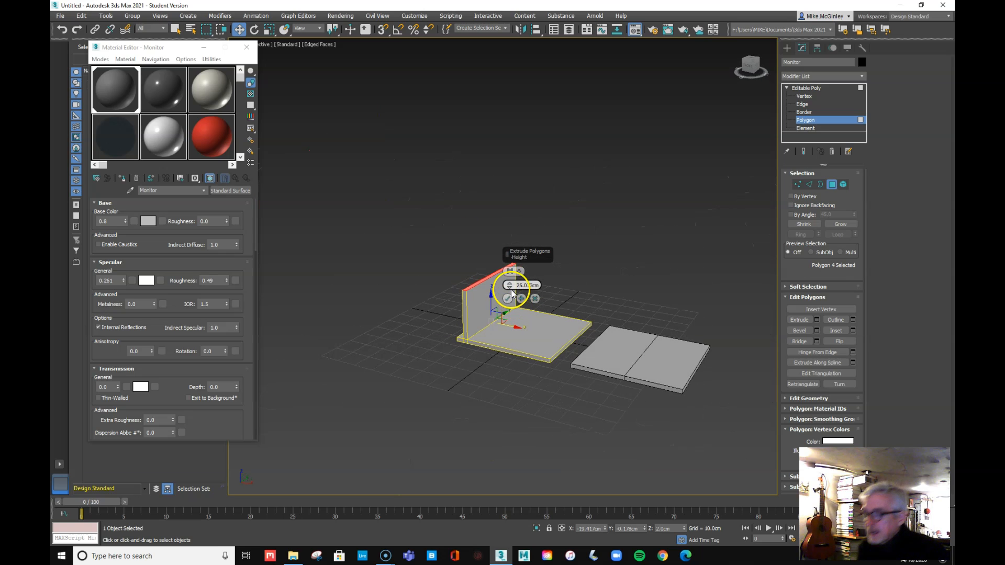
drag(510, 285, 511, 257)
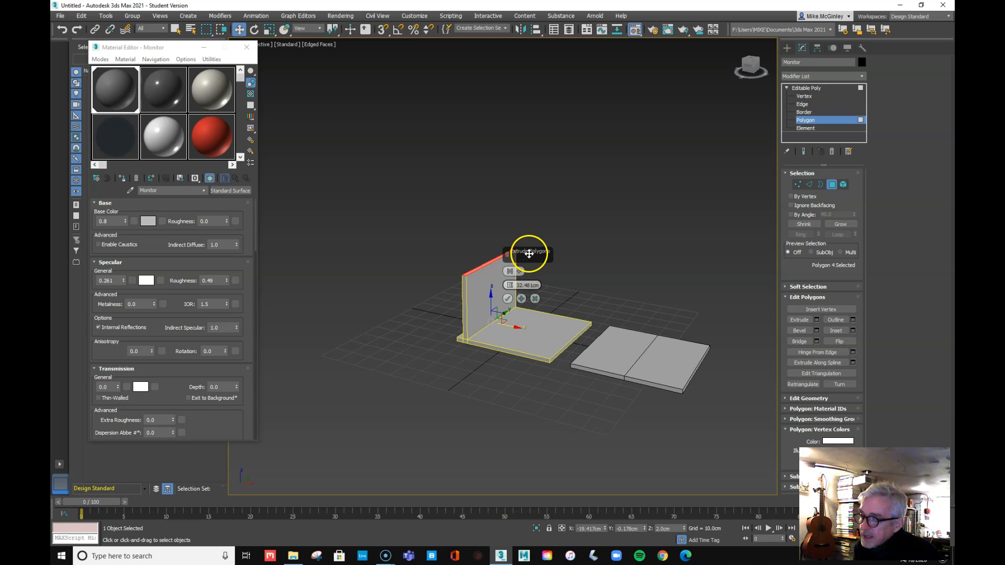
Set the extrusion height to 45 cm, commit it, and orbit to view the upright panel
click(519, 271)
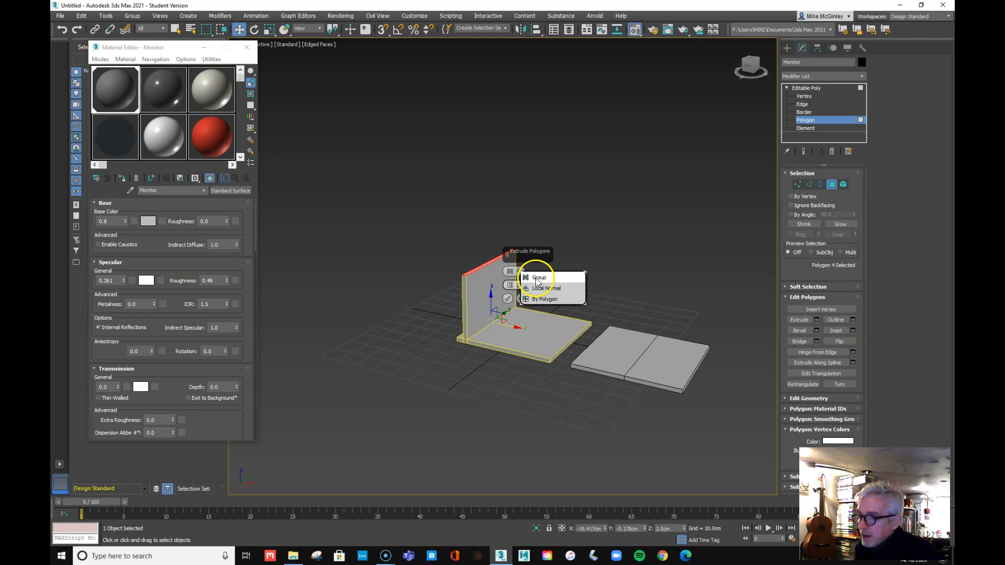
click(617, 249)
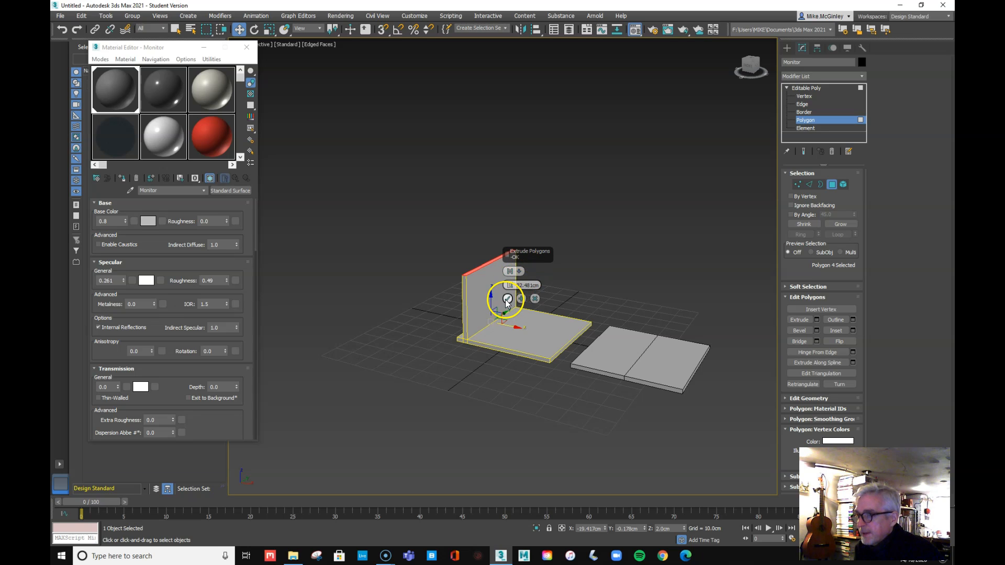
click(517, 287)
drag(540, 285, 500, 284)
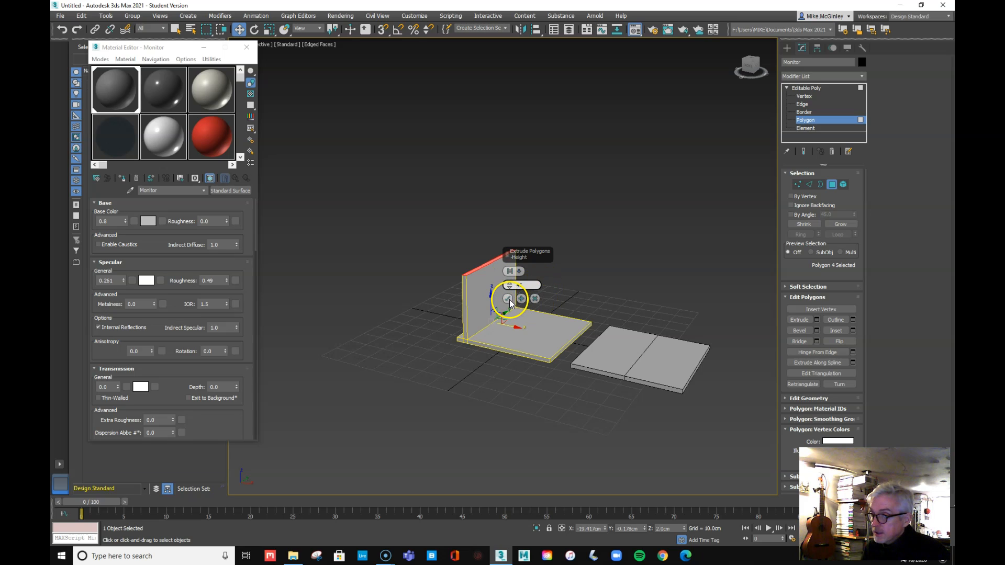
click(508, 298)
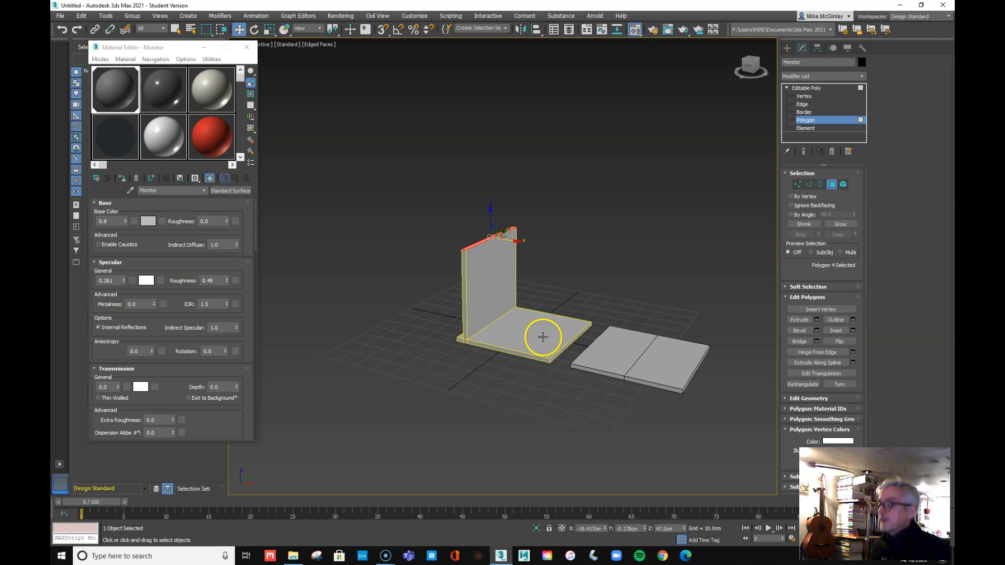
alt+middle_drag(478, 353, 501, 360)
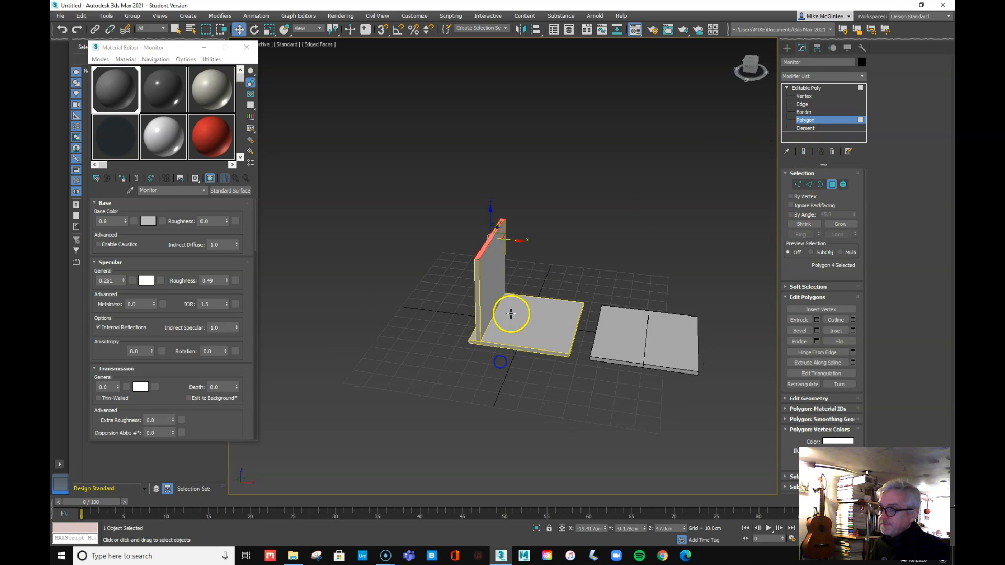
alt+middle_drag(585, 279, 552, 271)
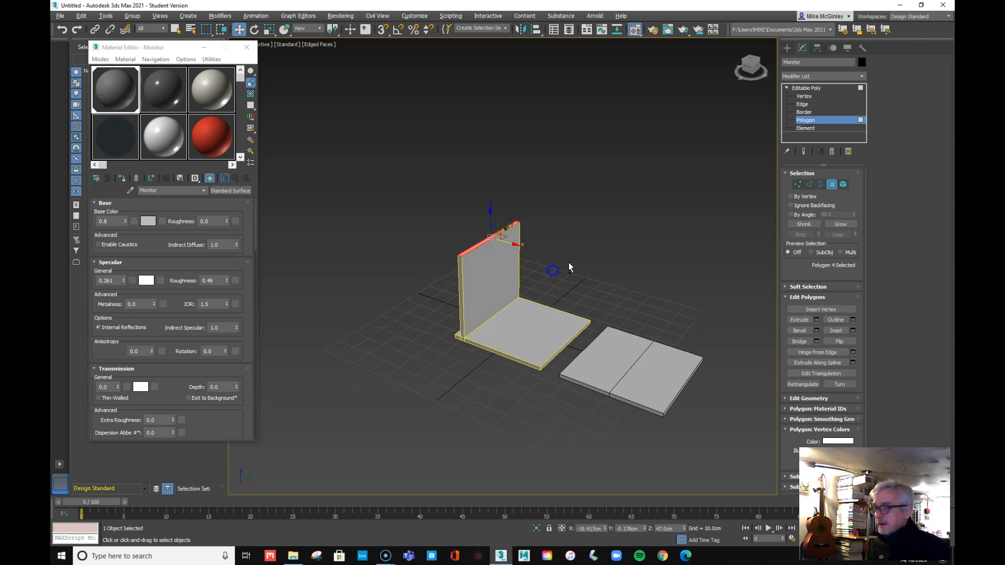
At Edge level, connect the panel's vertical edges with 2 segments slid up near the top
click(802, 104)
alt+middle_drag(666, 244, 619, 231)
drag(438, 255, 580, 281)
mouse_move(625, 278)
alt+middle_down()
mouse_move(643, 282)
mouse_move(476, 278)
mouse_move(637, 276)
alt+middle_up()
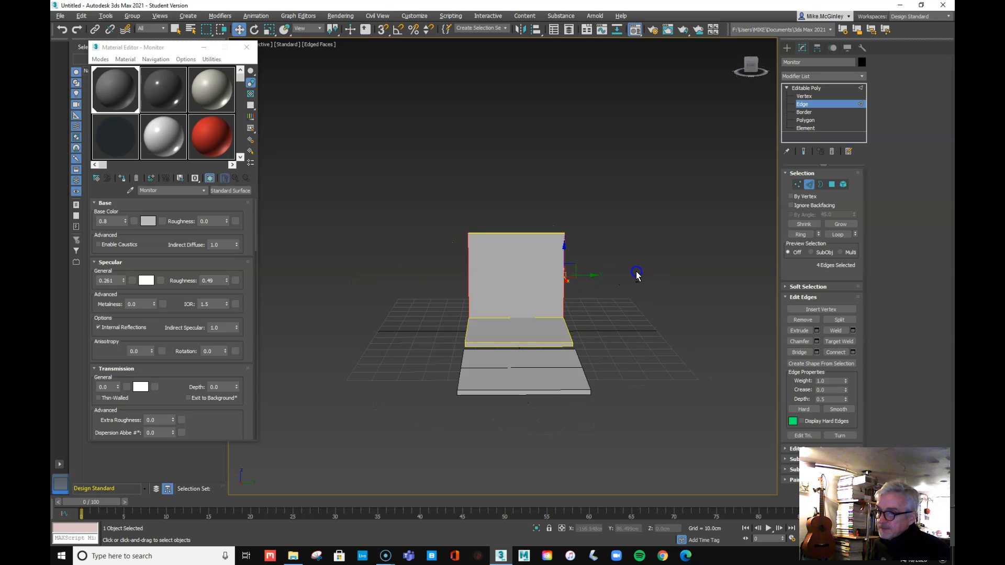
right_click(513, 272)
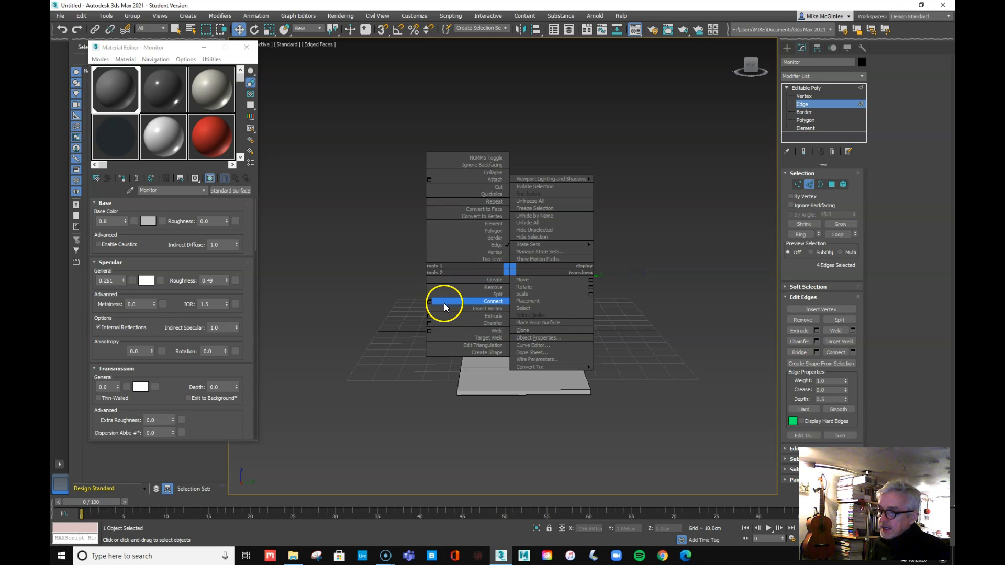
click(429, 302)
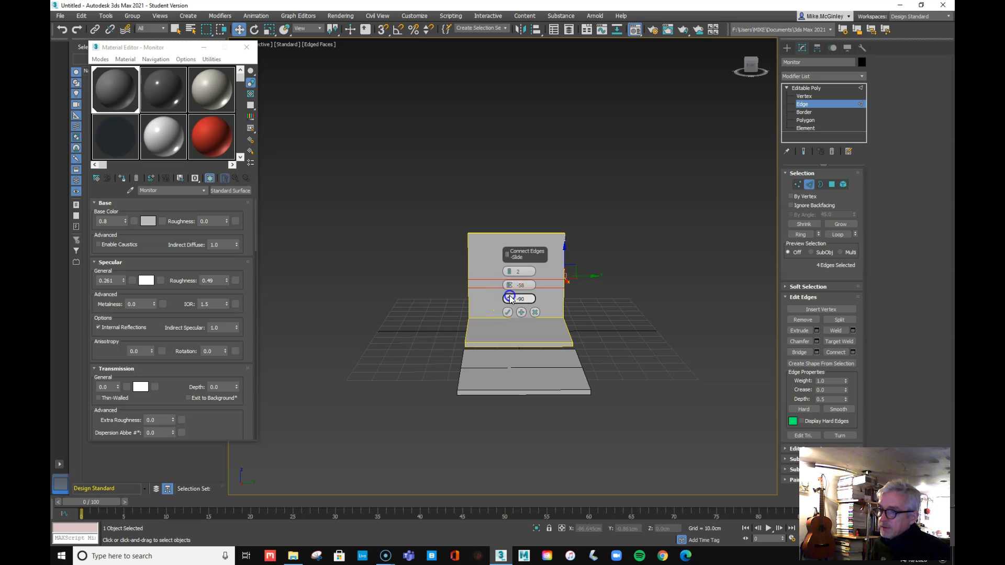
drag(512, 278, 464, 154)
mouse_move(649, 325)
alt+middle_down()
mouse_move(563, 341)
mouse_move(661, 330)
mouse_move(504, 332)
mouse_move(413, 316)
mouse_move(657, 332)
mouse_move(630, 334)
mouse_move(646, 337)
alt+middle_up()
click(507, 313)
Select the two new horizontal edges on the upper panel
click(598, 322)
click(531, 254)
ctrl+click(526, 261)
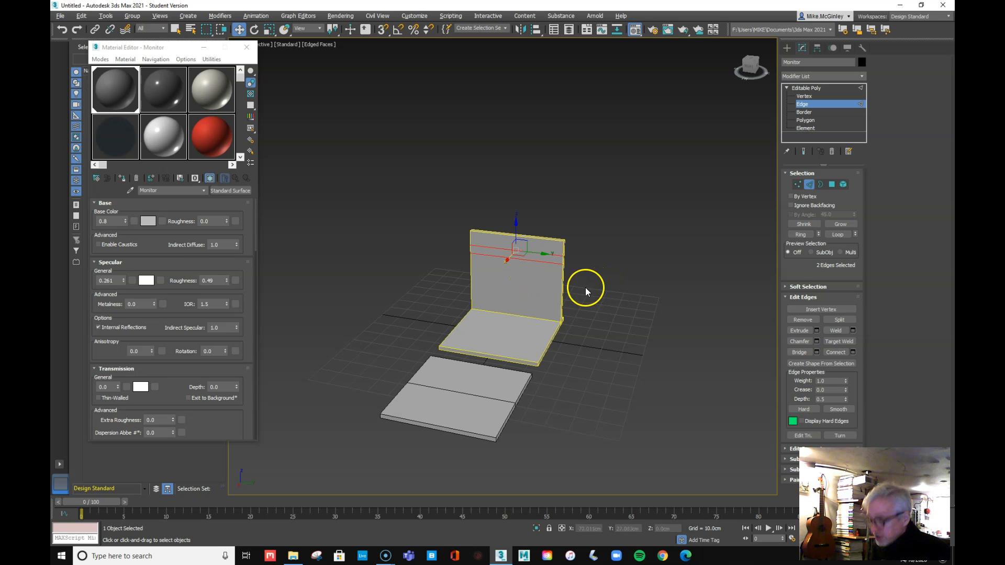
Connect the two horizontal edges with two centred, pinched-together vertical edges, then clear the selection
alt+middle_drag(558, 295, 538, 265)
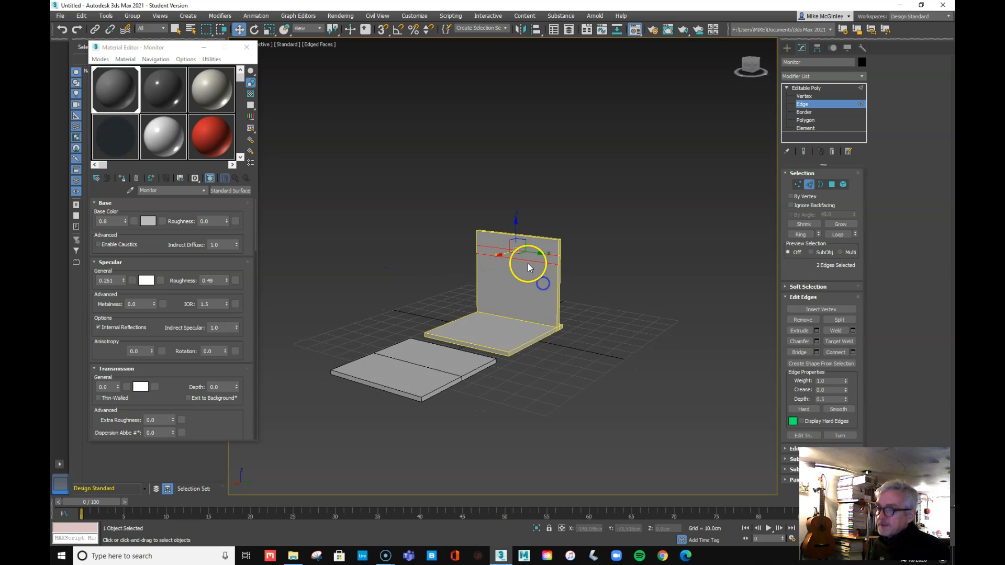
right_click(524, 260)
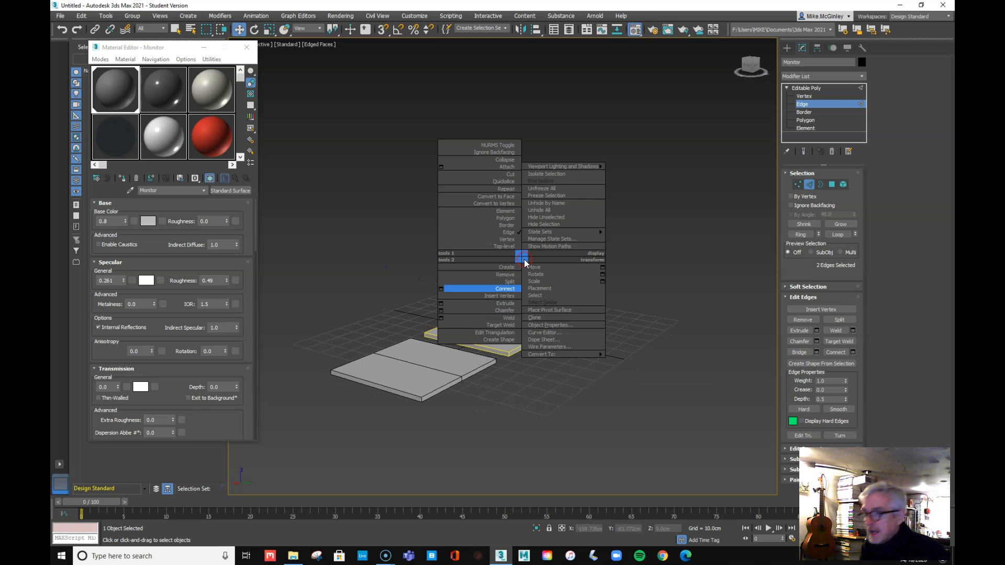
click(442, 291)
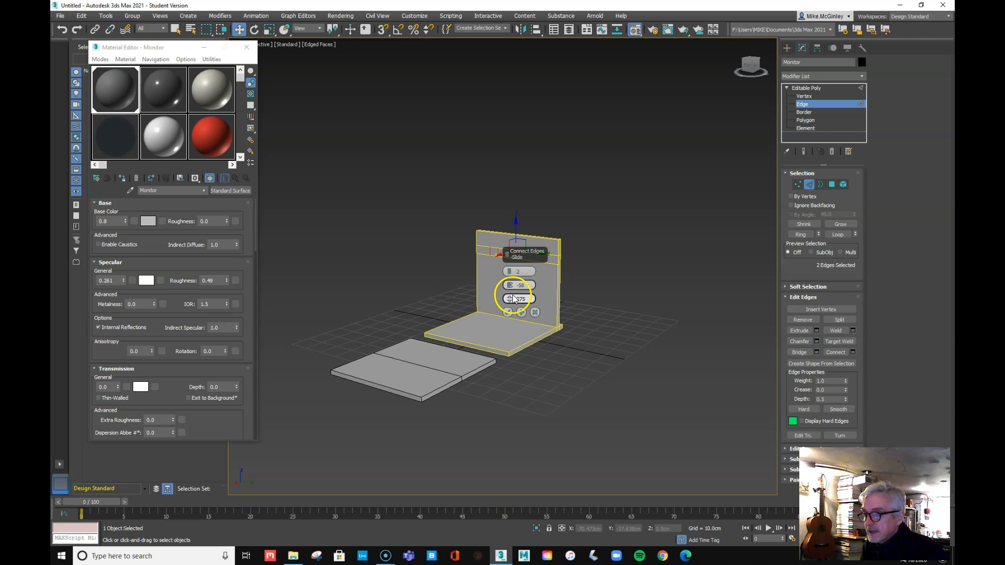
drag(509, 299, 510, 309)
drag(515, 242, 588, 143)
drag(575, 257, 576, 266)
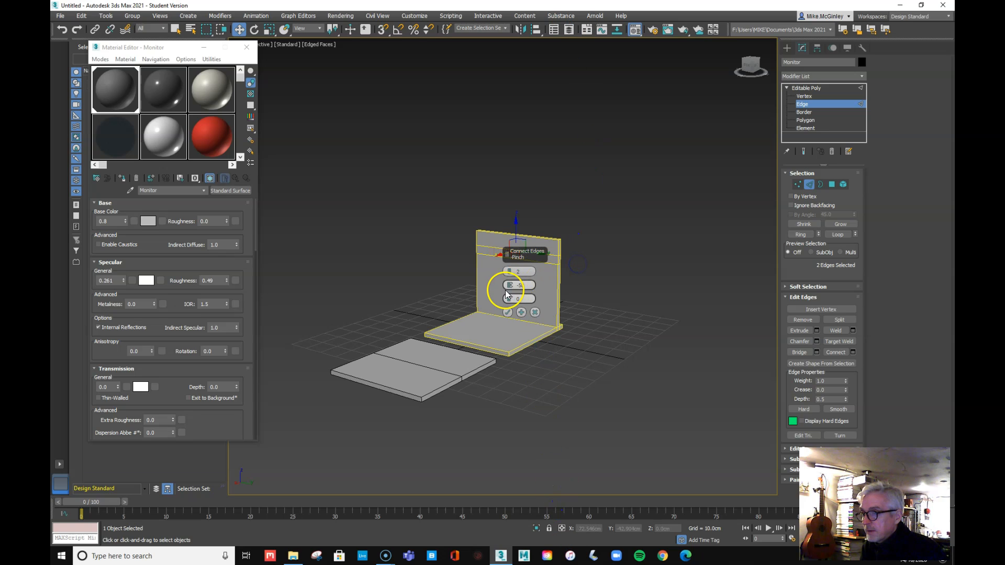
drag(509, 283, 505, 241)
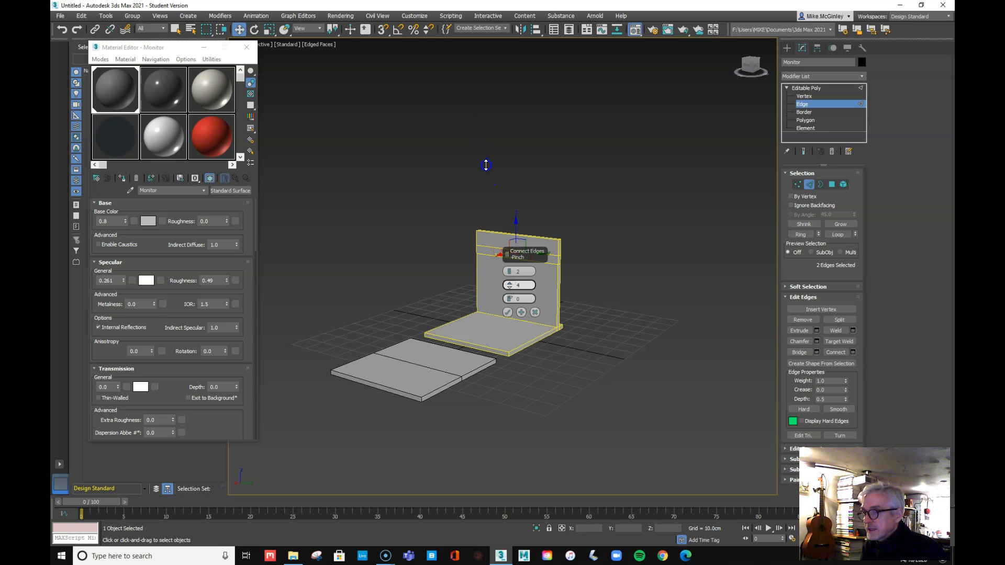
click(508, 312)
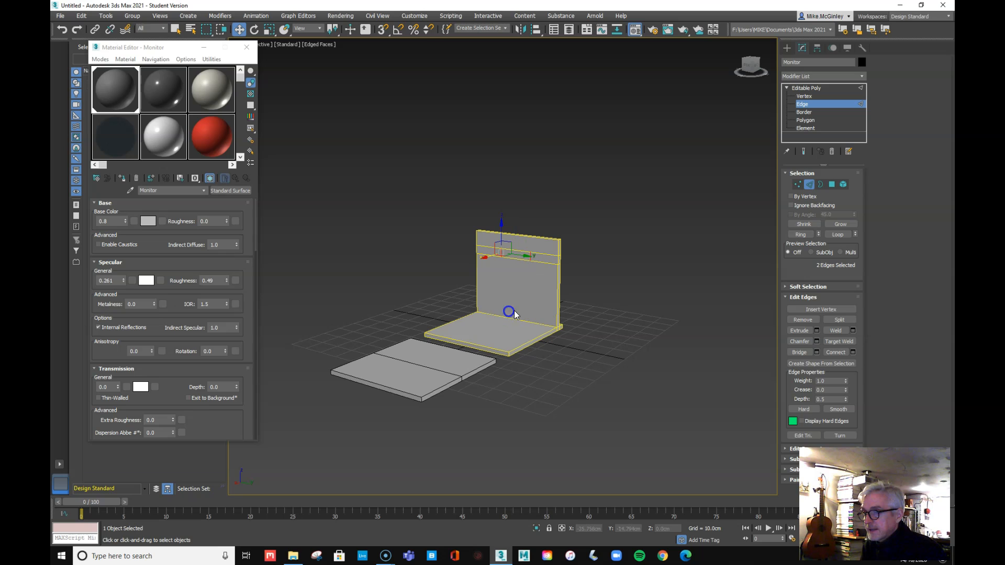
alt+middle_drag(535, 320, 571, 311)
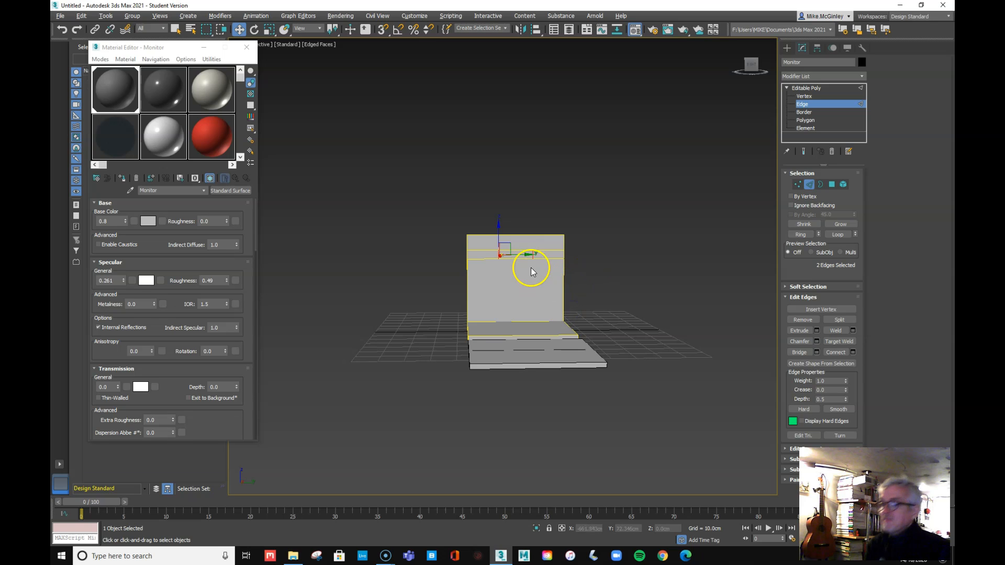
drag(524, 255, 524, 255)
click(687, 206)
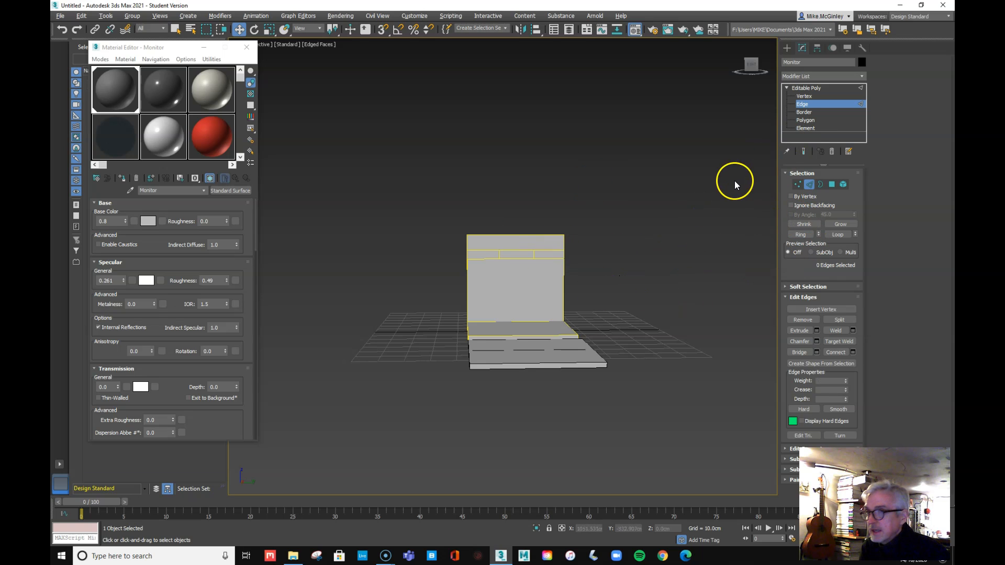
At Polygon level, select the thin central strip and extrude it out from the panel
click(804, 120)
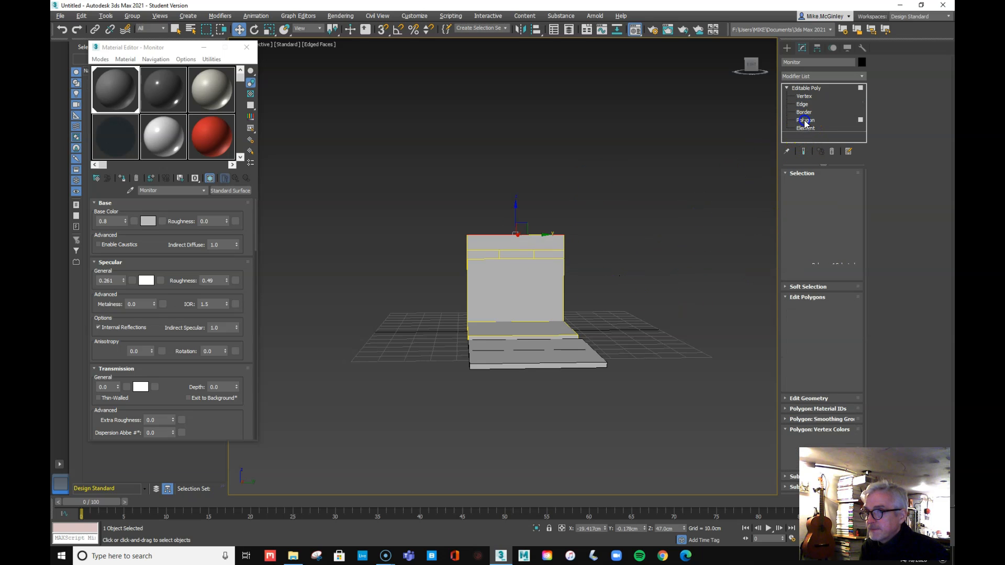
click(517, 255)
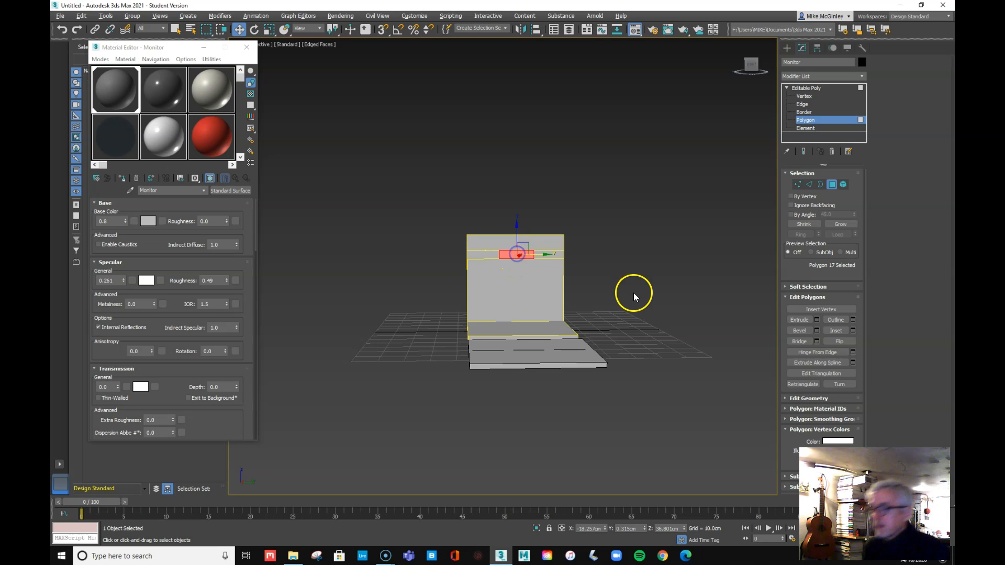
alt+middle_drag(605, 318, 575, 320)
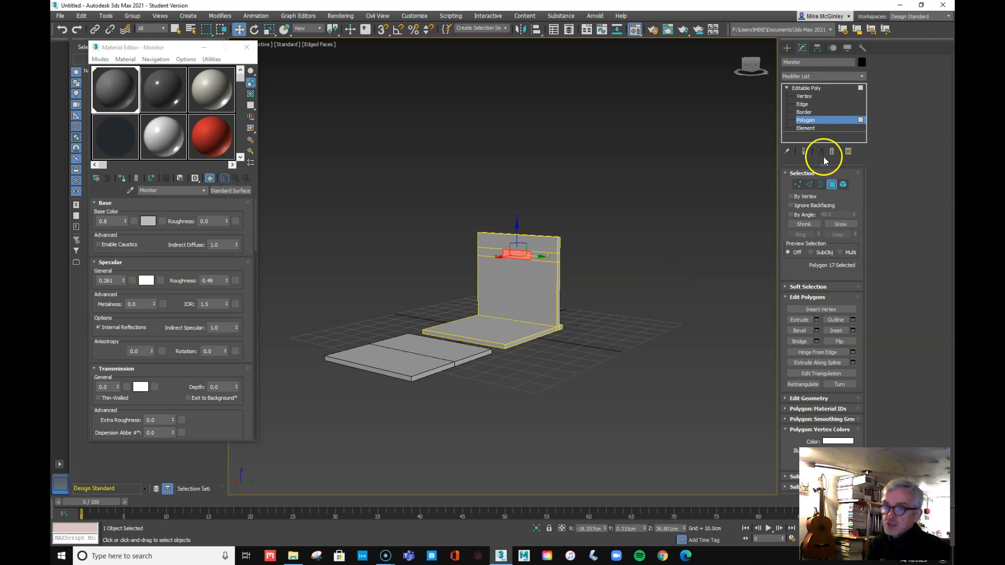
click(799, 318)
drag(517, 255, 588, 237)
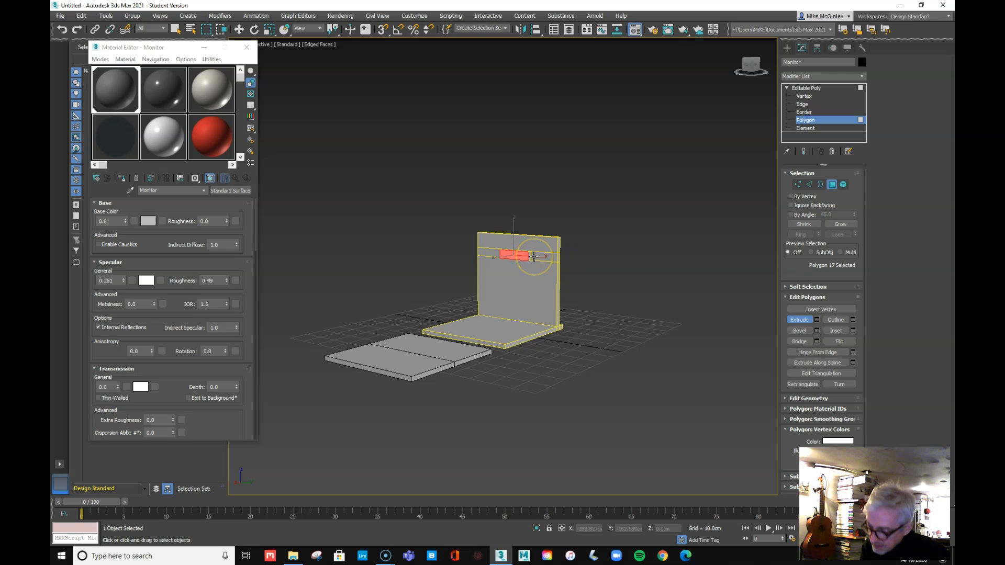
drag(523, 258, 555, 244)
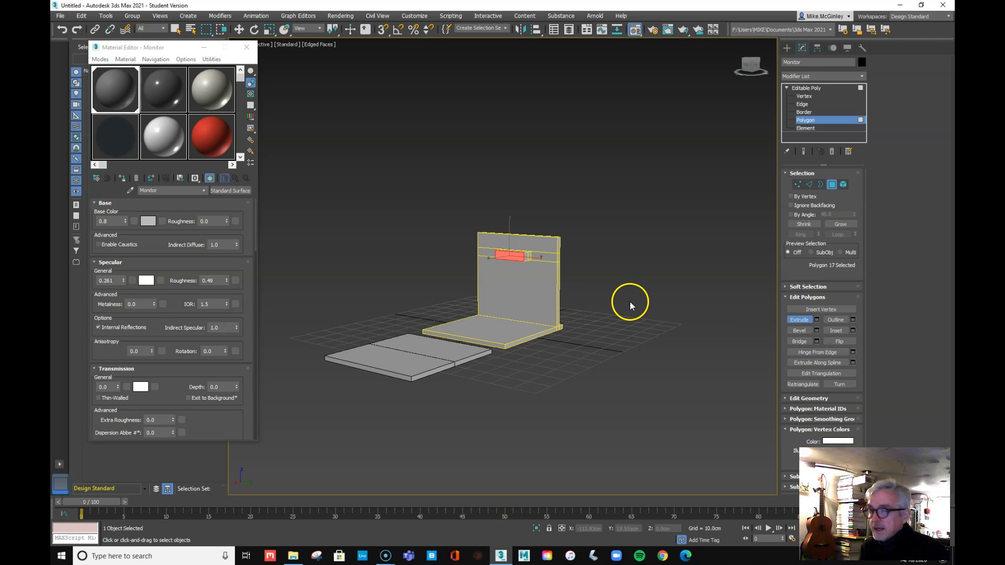
Scale the extruded face up, taller and wider, into a flat screen panel, then deselect it
click(269, 29)
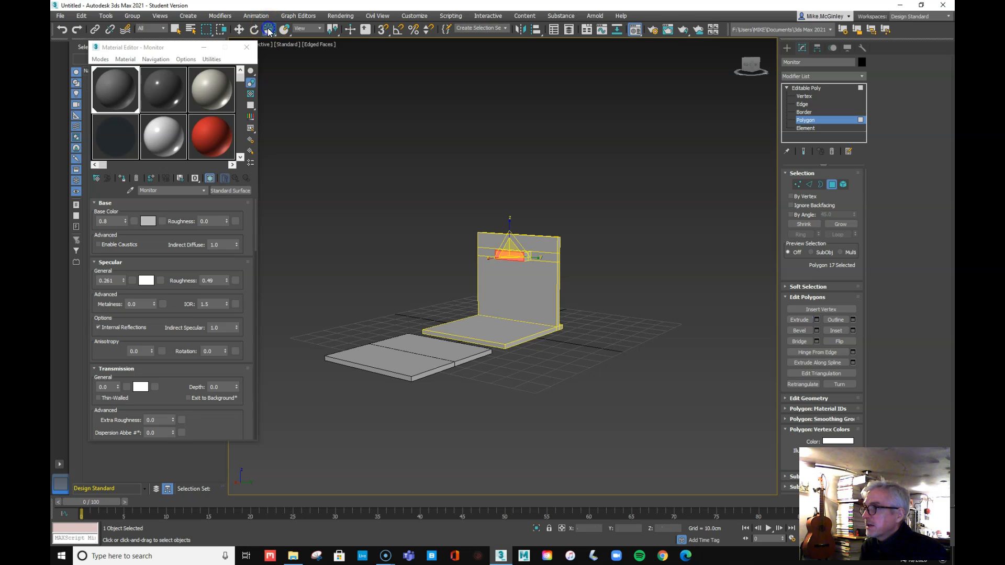
drag(511, 244, 470, 61)
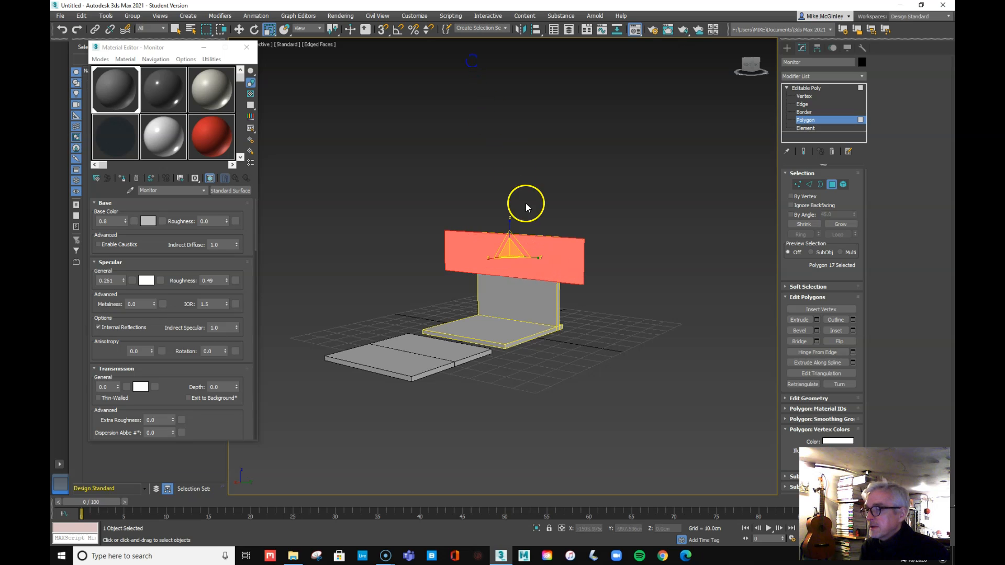
drag(511, 217, 509, 172)
mouse_move(529, 252)
mouse_down()
mouse_move(549, 258)
mouse_move(538, 255)
mouse_up()
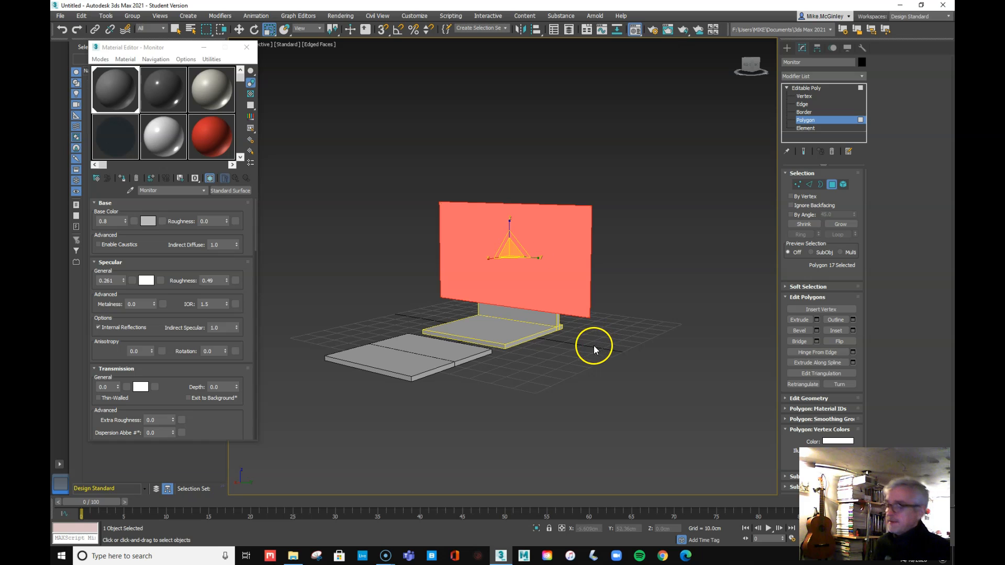
mouse_move(599, 354)
alt+middle_down()
mouse_move(512, 359)
mouse_move(543, 346)
mouse_move(514, 385)
mouse_move(314, 311)
mouse_move(402, 363)
mouse_move(478, 370)
mouse_move(578, 352)
mouse_move(637, 363)
mouse_move(607, 356)
alt+middle_up()
click(642, 281)
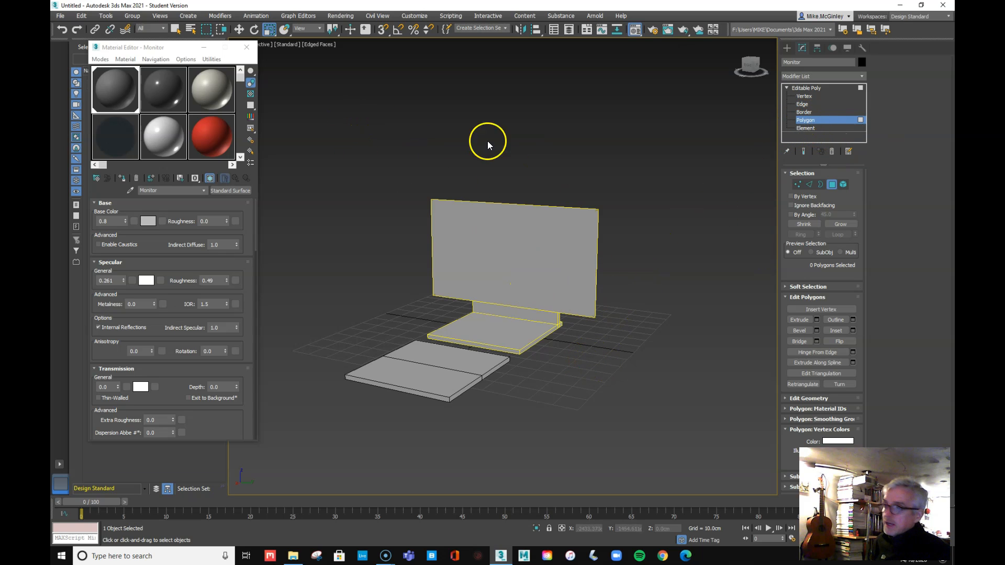
Select the screen's front face and outline it slightly inward
click(240, 32)
click(516, 243)
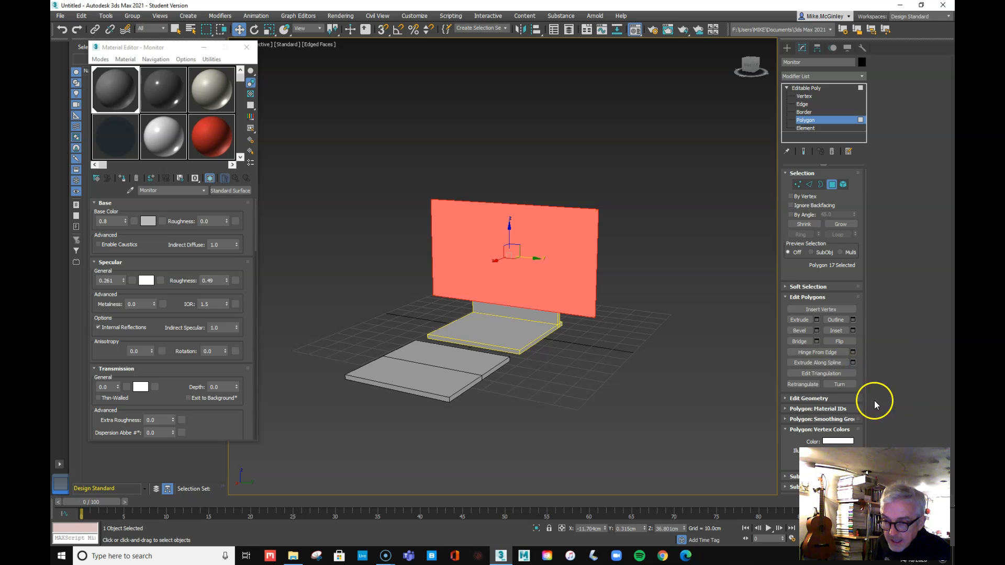
click(834, 321)
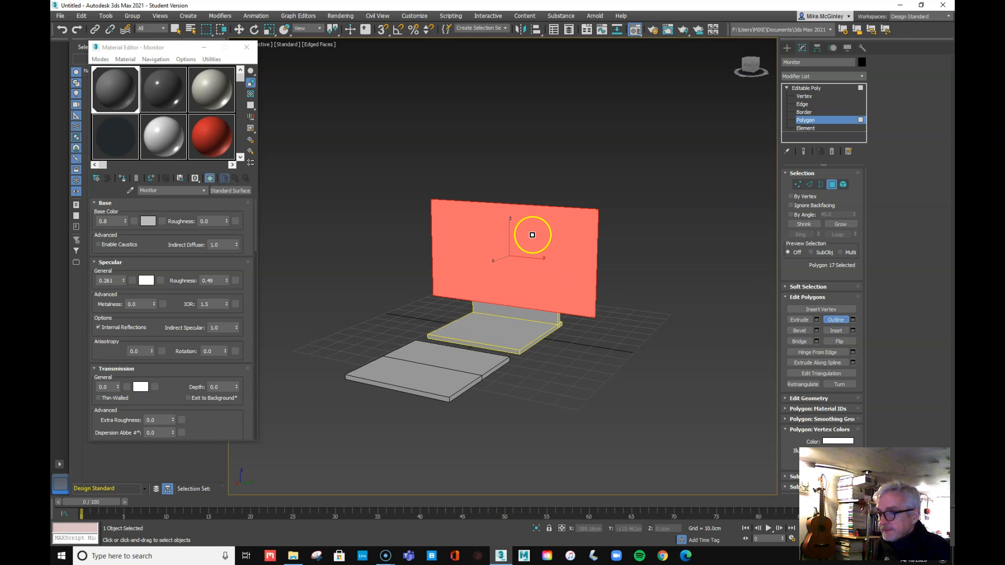
mouse_move(546, 230)
mouse_down()
mouse_move(545, 240)
mouse_move(554, 213)
mouse_move(557, 225)
mouse_up()
click(846, 321)
Inset a thin border around the screen face, then frame the whole monitor and base
click(837, 332)
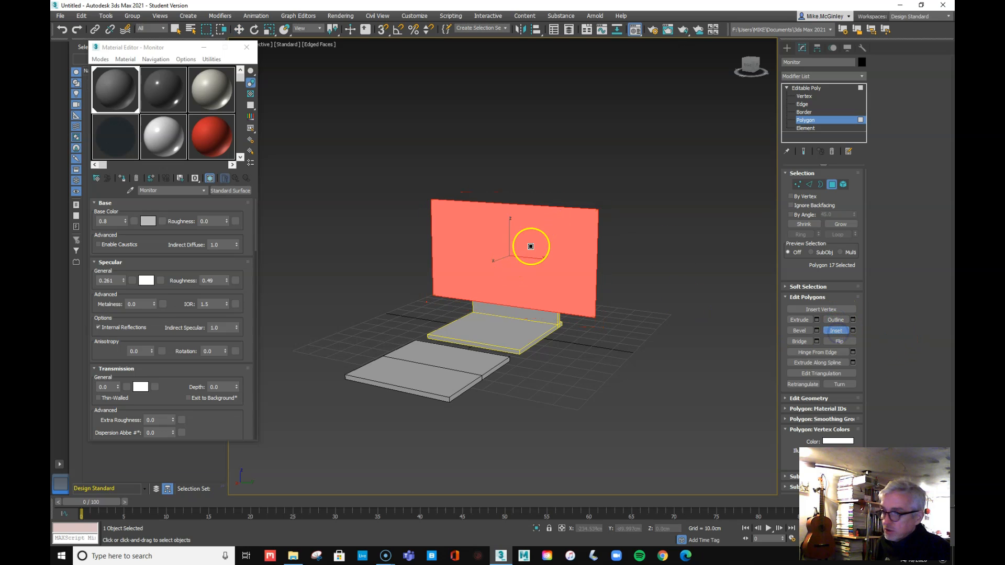
drag(547, 236, 547, 239)
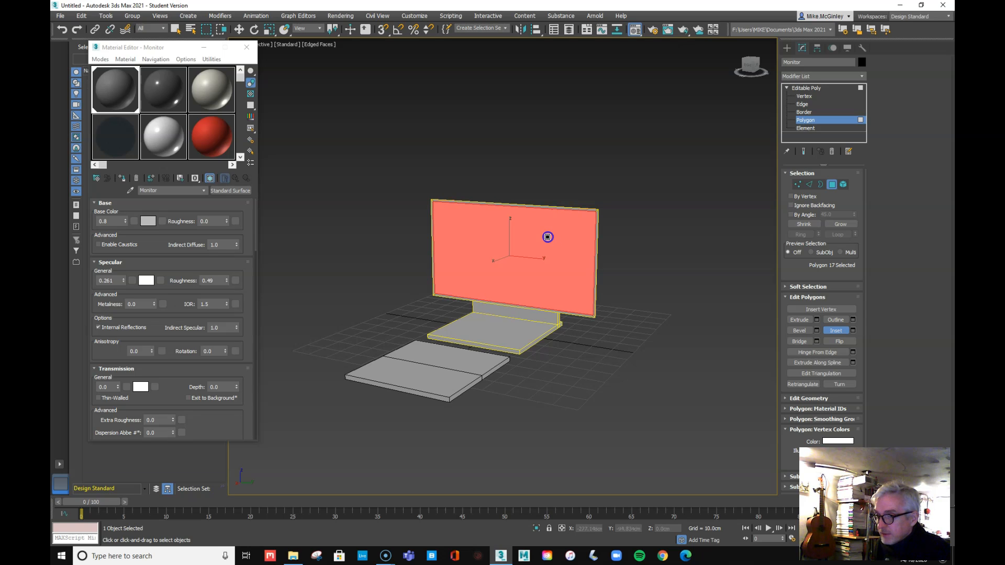
drag(547, 237, 551, 249)
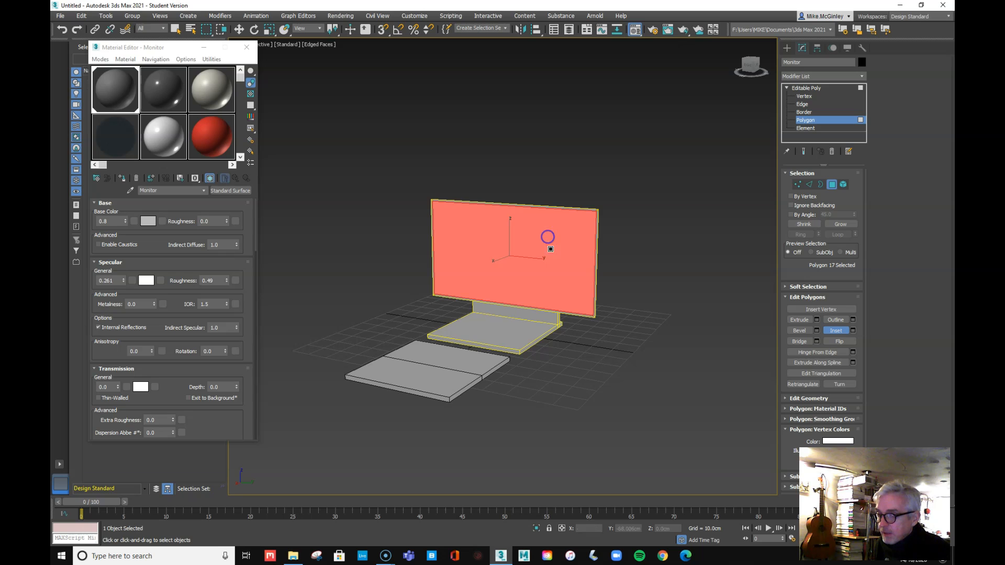
click(836, 331)
alt+middle_drag(666, 329, 598, 294)
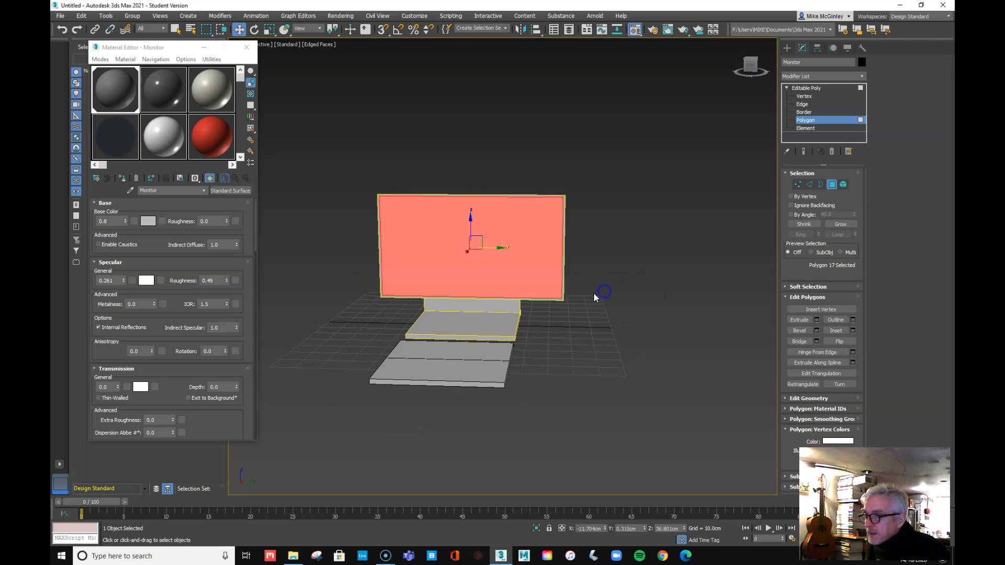
scroll(593, 293, up, 5)
alt+middle_drag(500, 321, 541, 322)
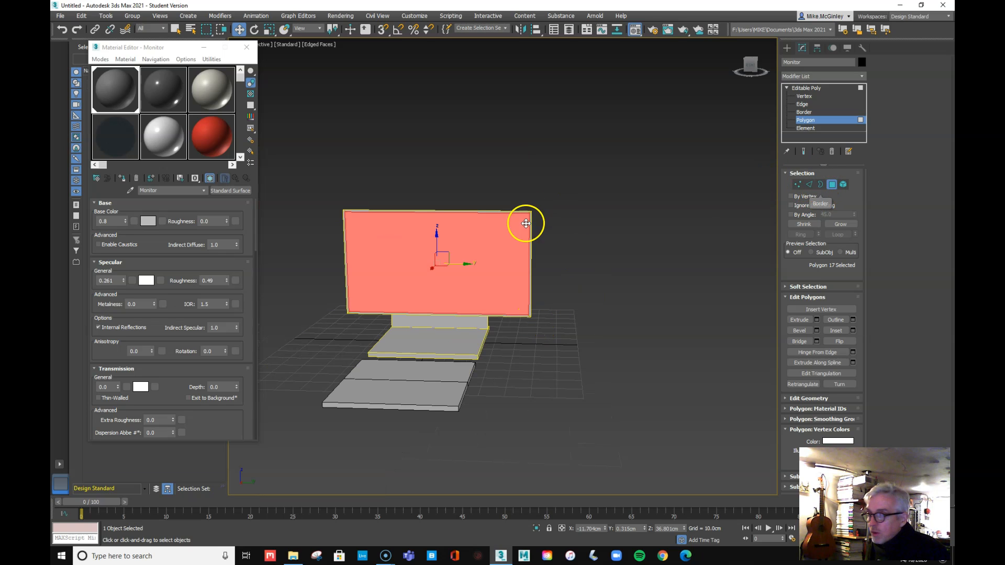
Select the screen's top, right, bottom and left edge faces and extrude them into a raised frame
click(523, 189)
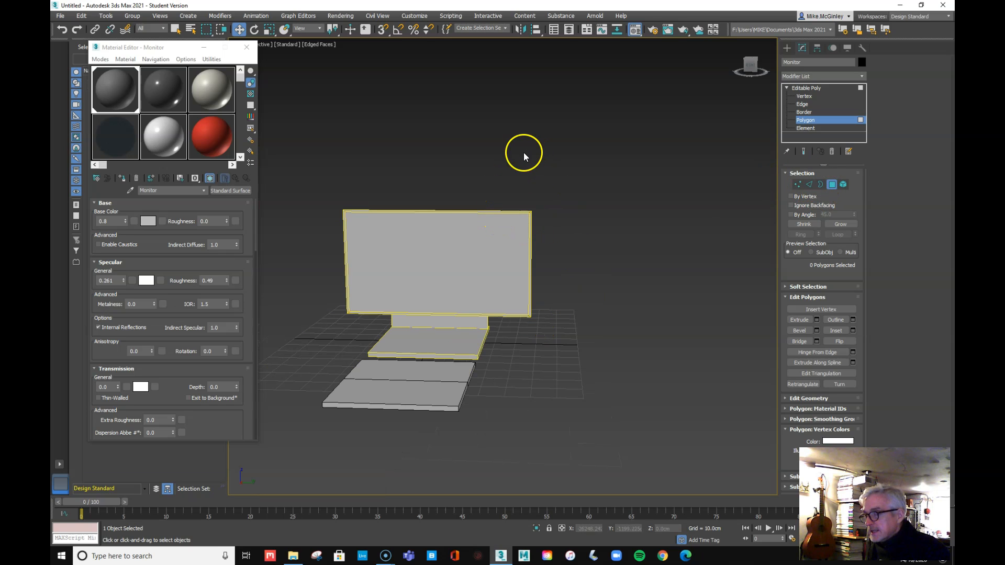
click(450, 211)
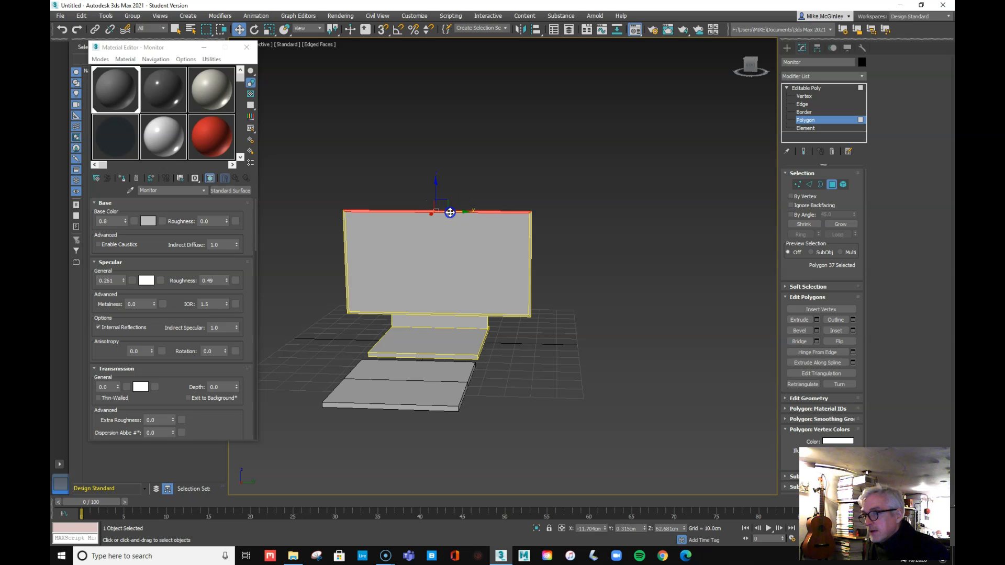
ctrl+click(530, 234)
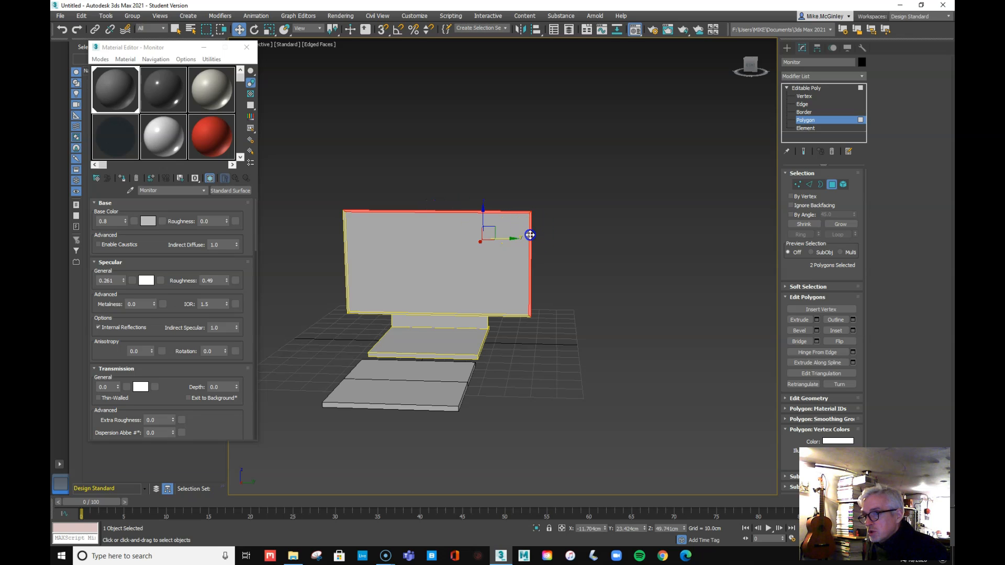
ctrl+click(494, 314)
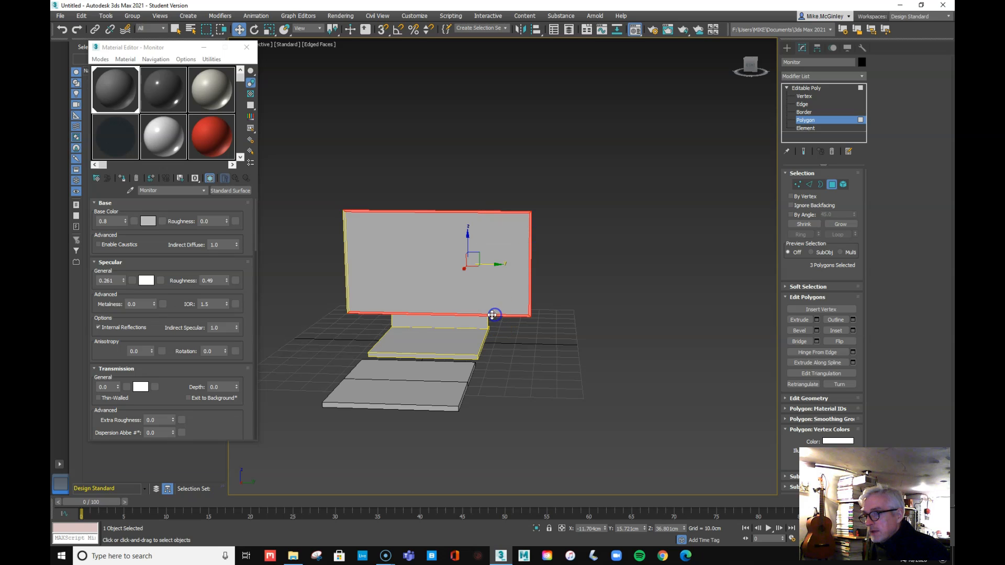
ctrl+click(347, 284)
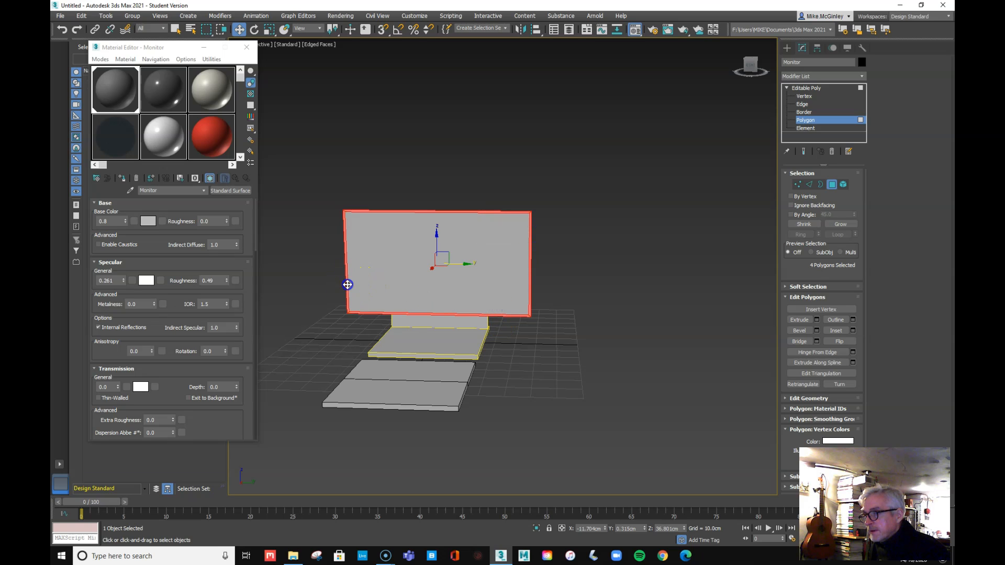
click(798, 319)
alt+middle_drag(666, 332, 619, 336)
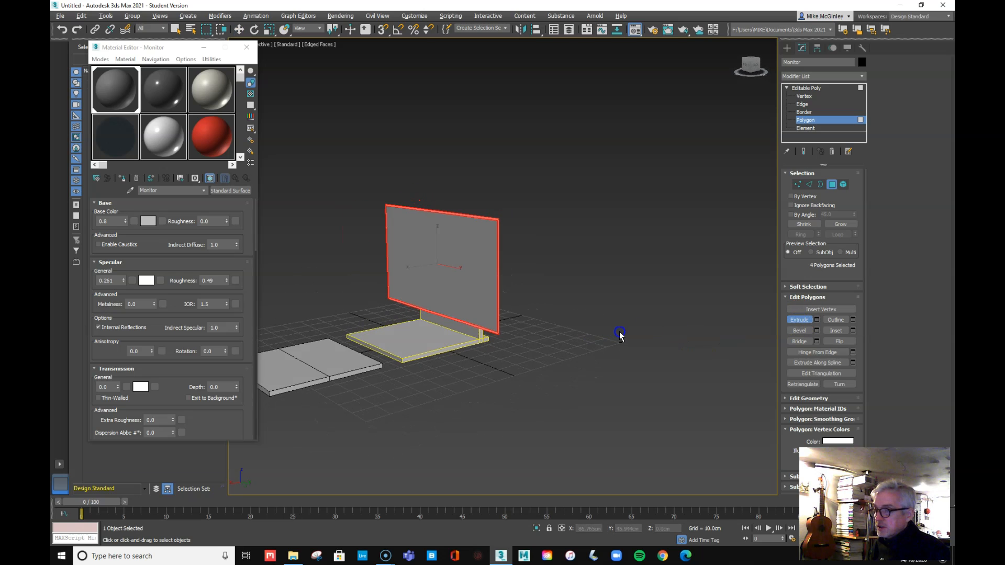
mouse_move(455, 211)
mouse_down()
mouse_move(415, 217)
mouse_move(621, 189)
mouse_move(474, 210)
mouse_up()
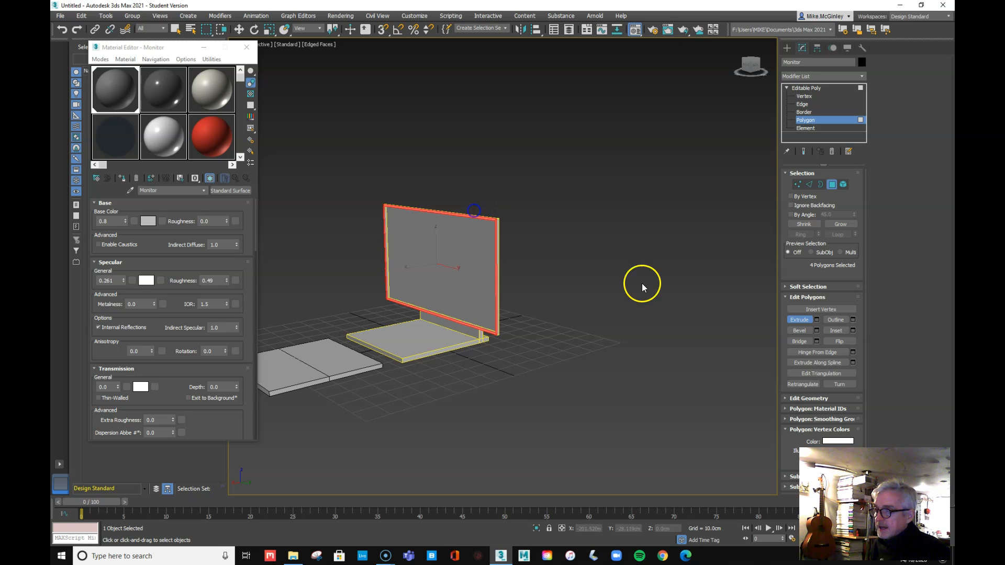
key(w)
alt+middle_drag(648, 323, 601, 310)
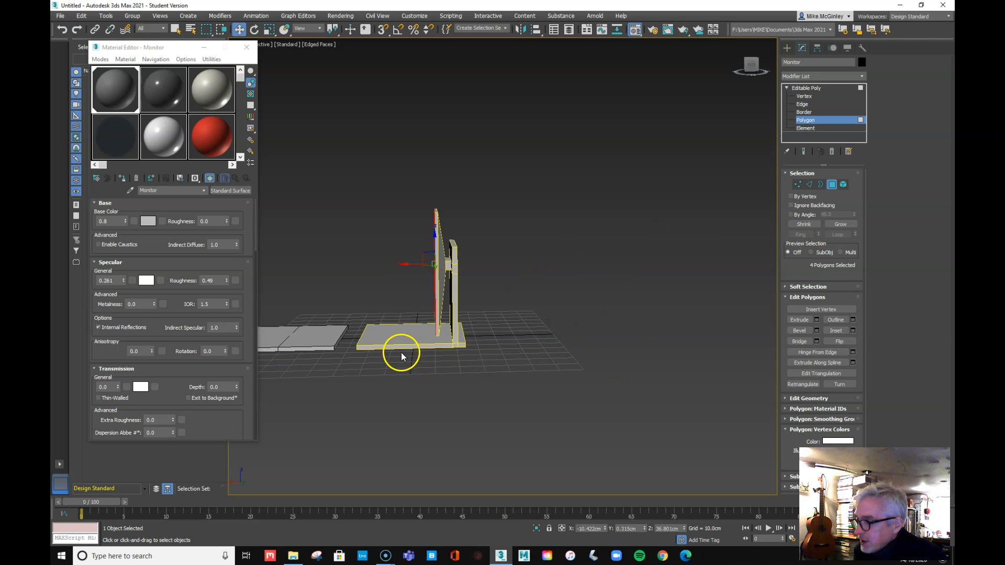
At Vertex level, select the base plate's four front vertices and pull them about -24 cm toward the stand
alt+middle_drag(527, 332, 530, 377)
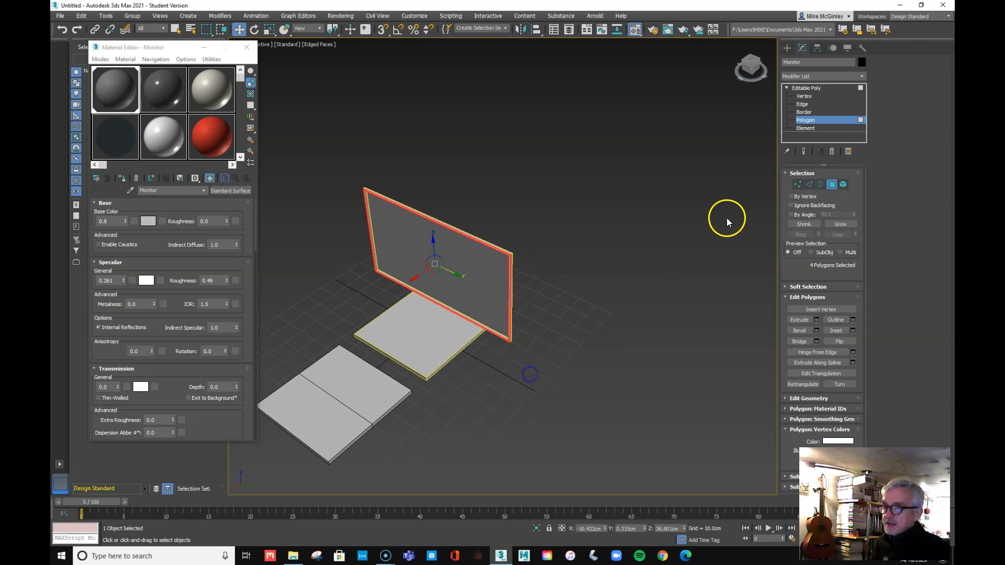
click(797, 185)
alt+middle_drag(441, 457, 441, 387)
drag(364, 284, 397, 412)
alt+middle_drag(397, 413, 403, 368)
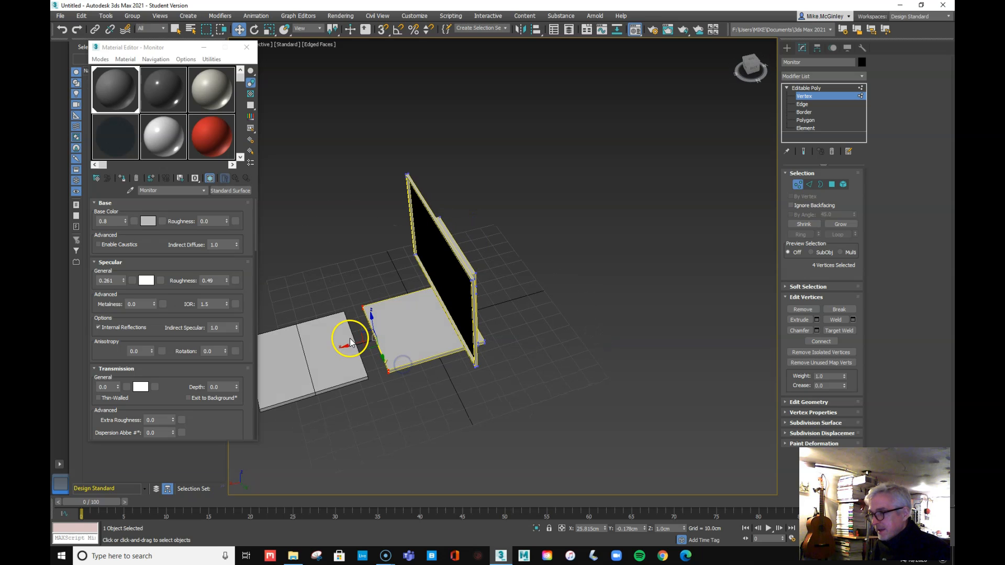
drag(348, 340, 404, 327)
alt+middle_drag(403, 327, 445, 365)
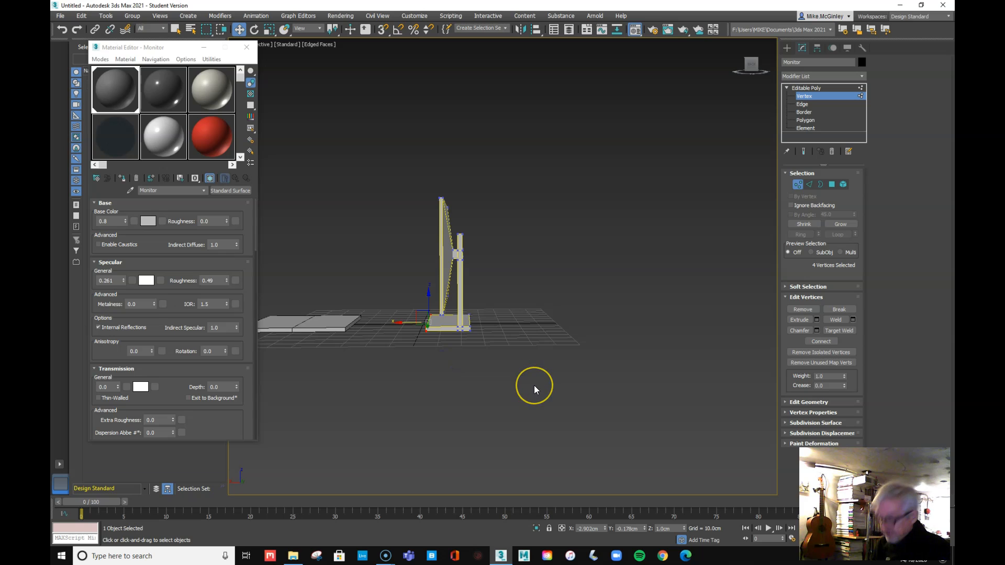
In the Left view, select all 20 screen vertices and rotate them to tilt the screen back
key(t)
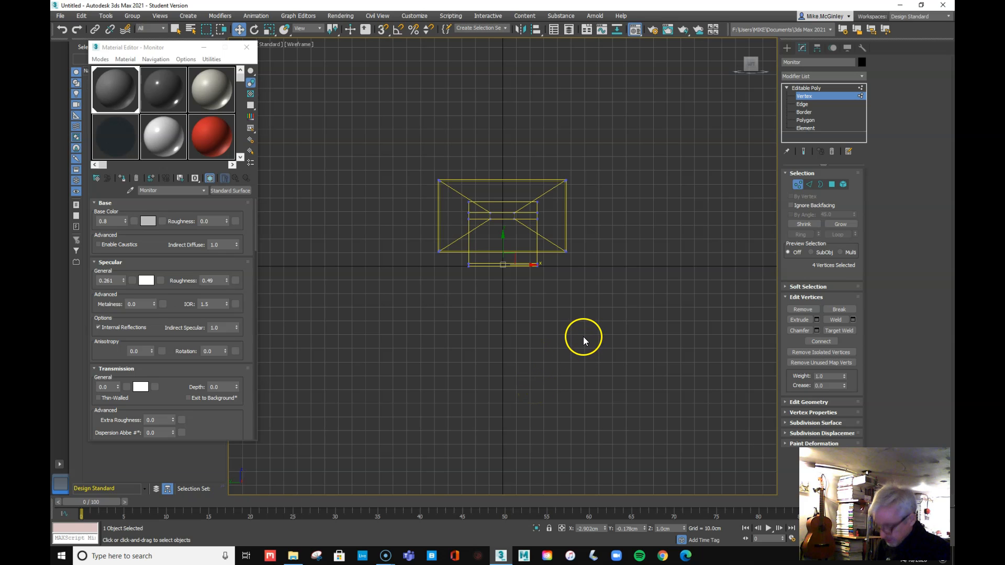
key(l)
scroll(505, 225, up, 5)
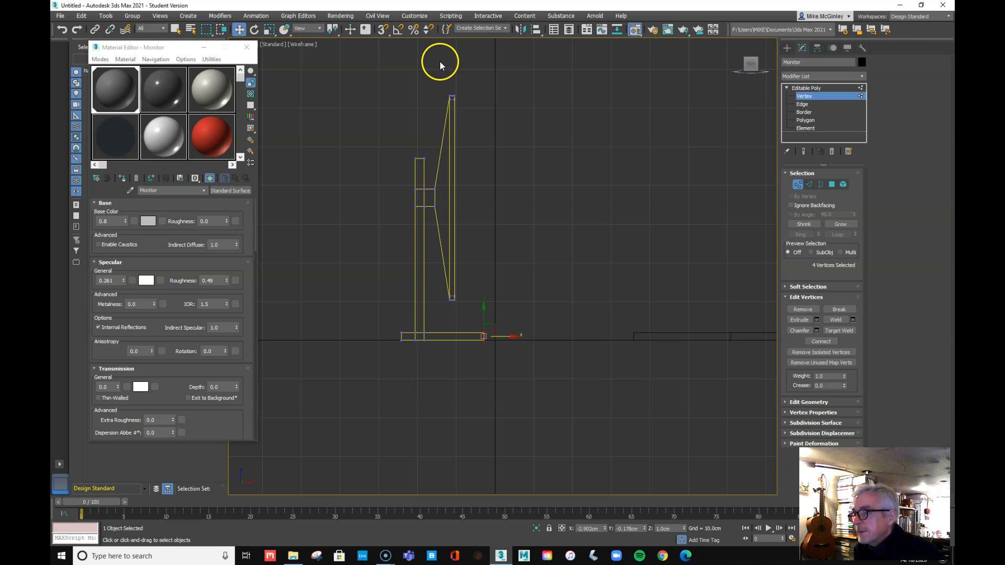
drag(430, 58, 447, 98)
drag(477, 319, 477, 320)
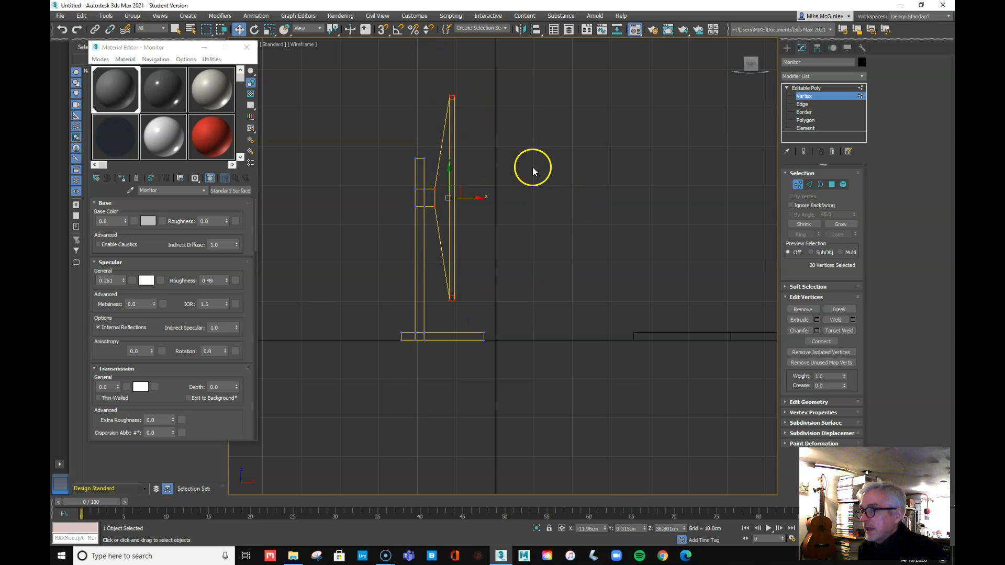
click(254, 29)
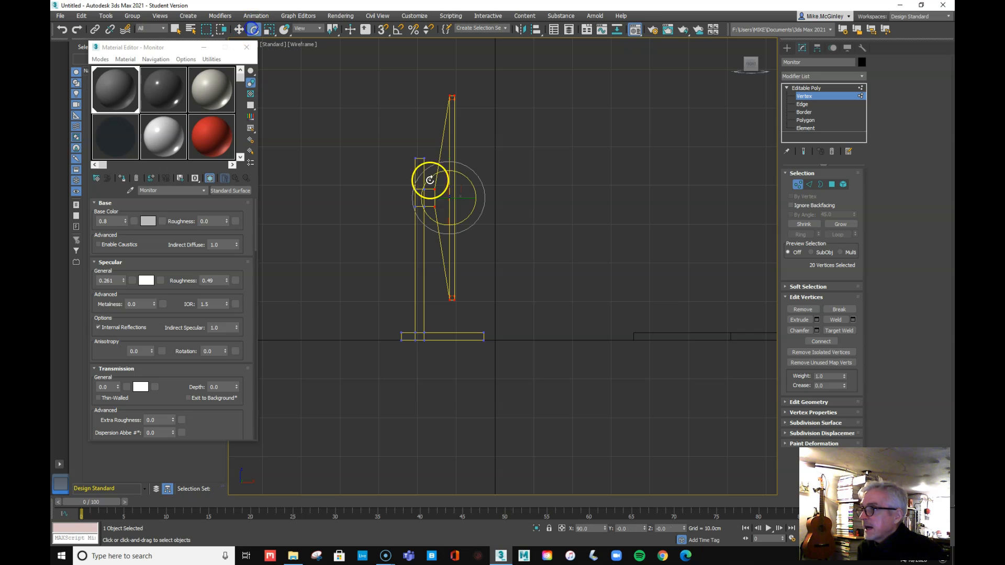
mouse_move(482, 186)
mouse_down()
mouse_move(482, 171)
mouse_move(482, 197)
mouse_move(476, 171)
mouse_up()
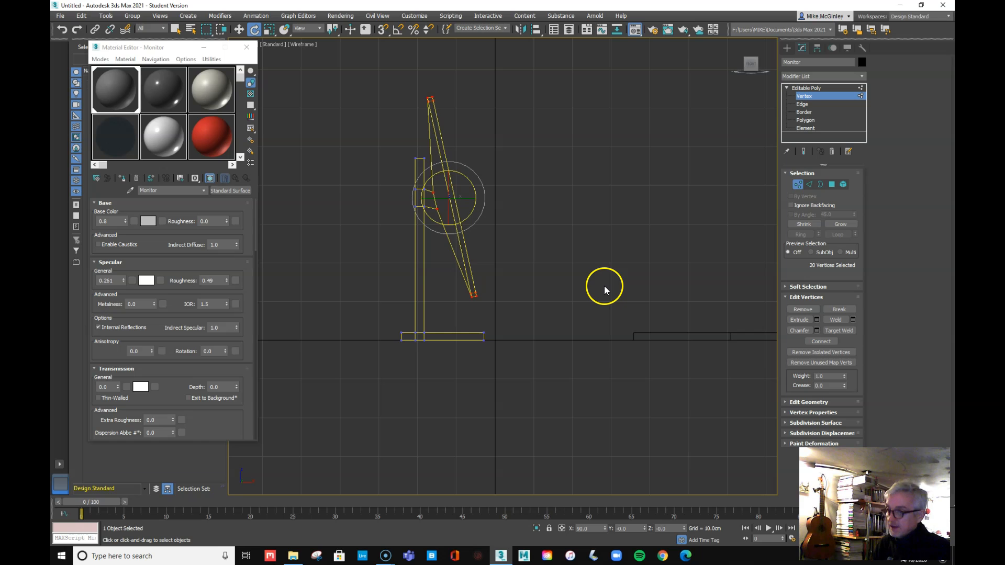
key(p)
alt+middle_drag(508, 313, 495, 332)
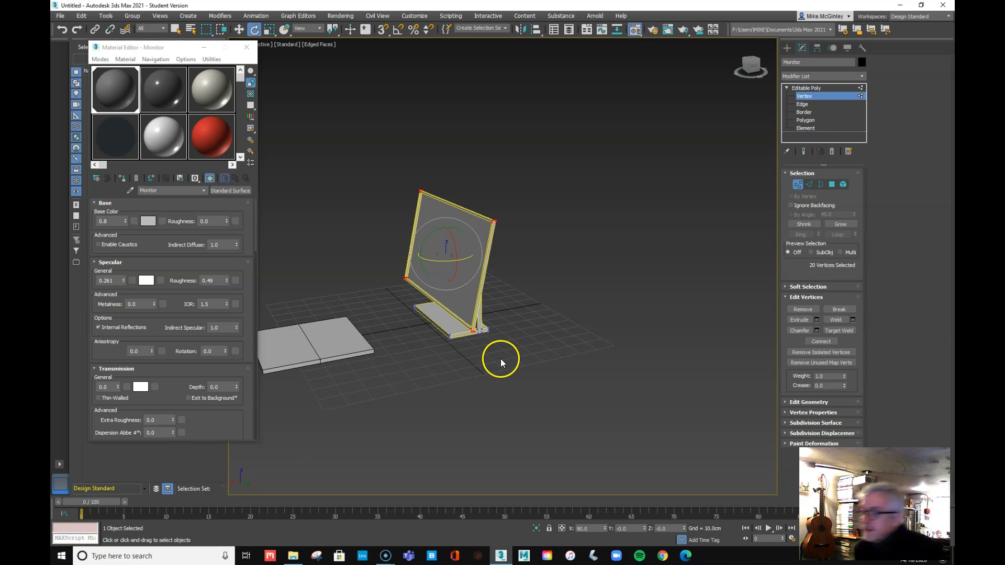
Step through Border and Element back to the Editable Poly object level, deselect the monitor, and orbit around it
alt+middle_drag(471, 308, 507, 337)
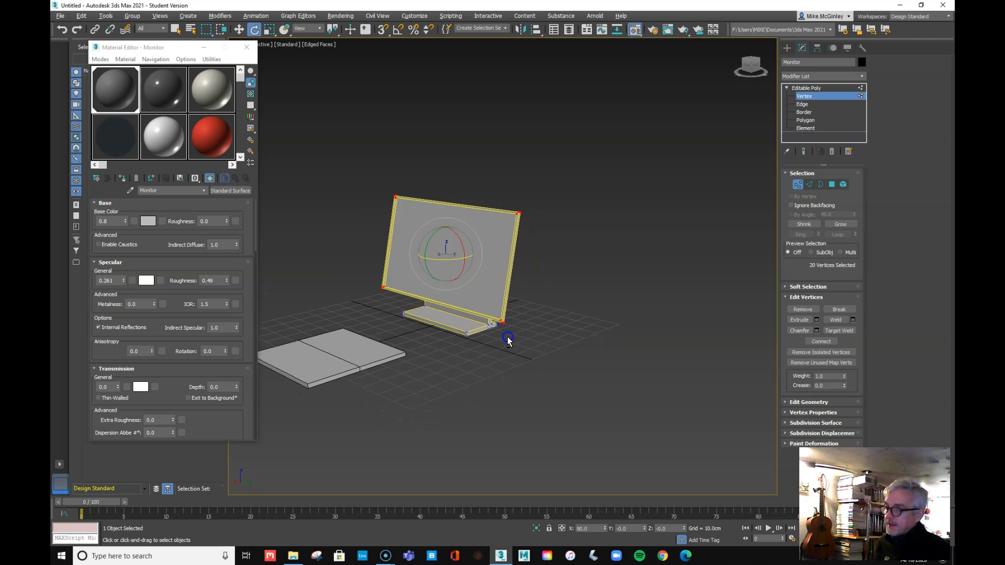
click(804, 112)
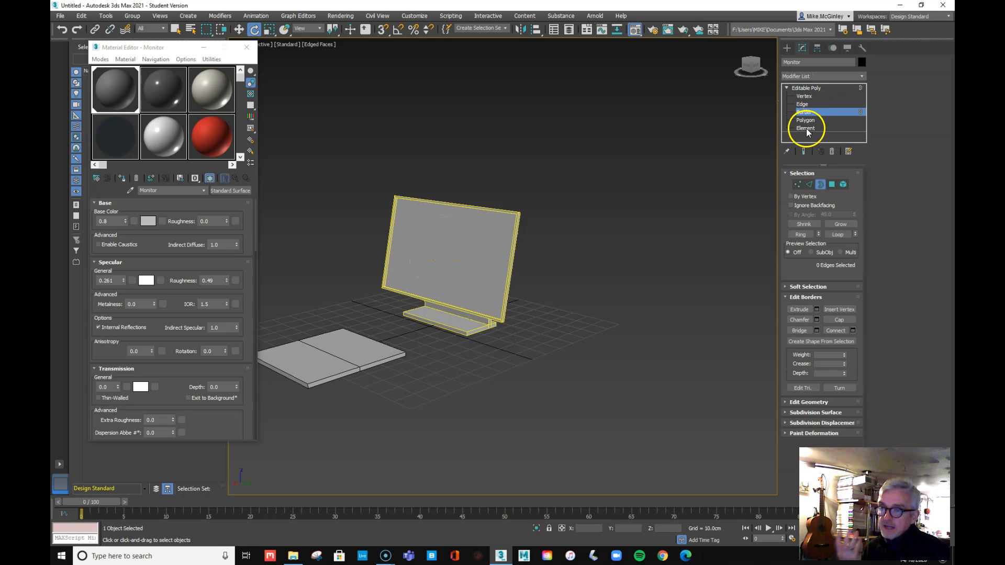
click(805, 129)
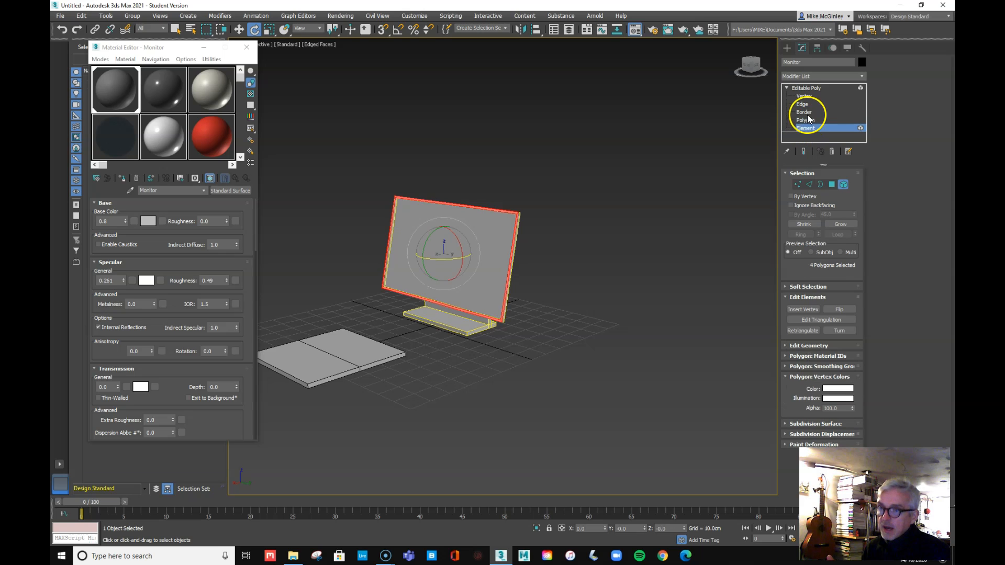
click(803, 87)
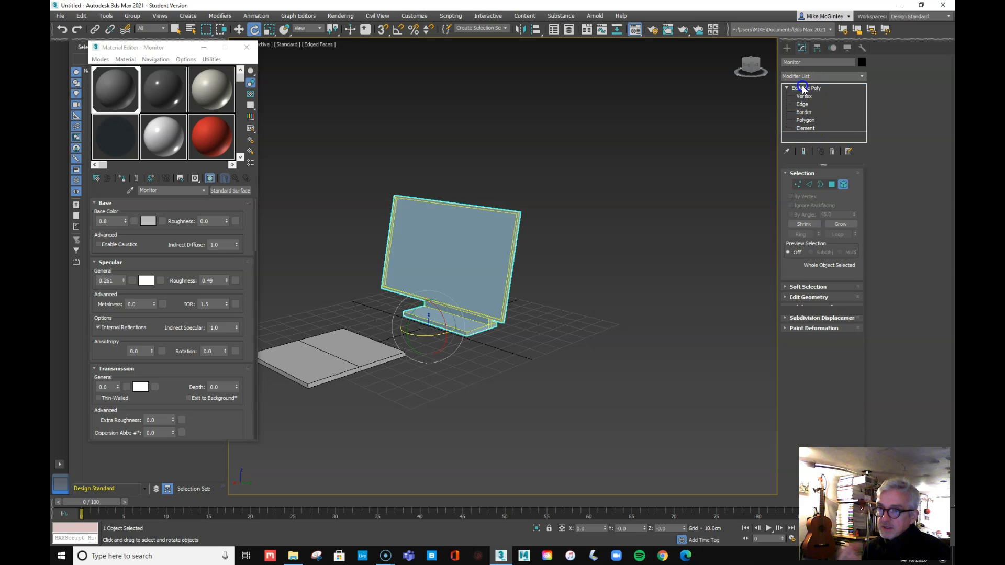
click(573, 295)
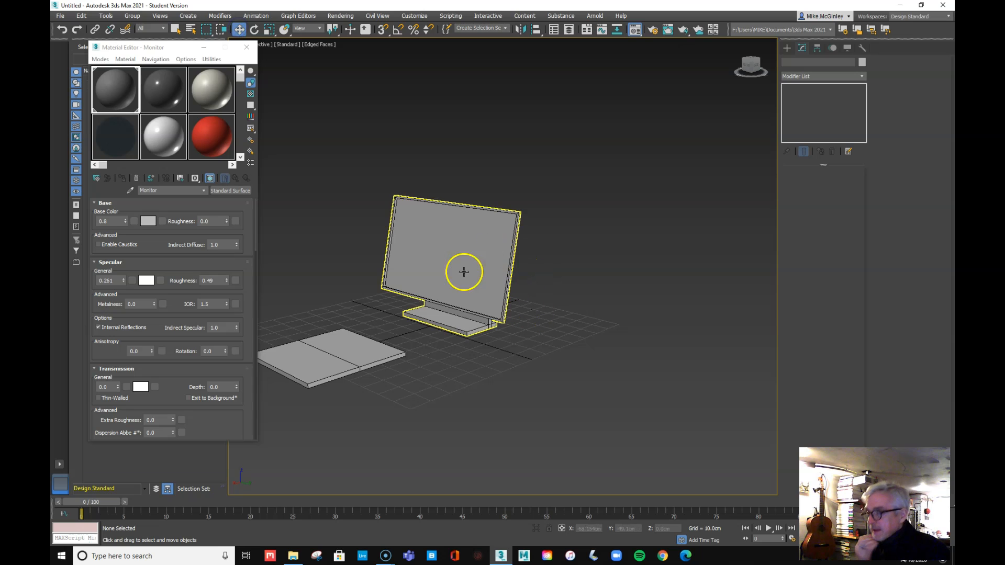
alt+middle_drag(479, 278, 504, 280)
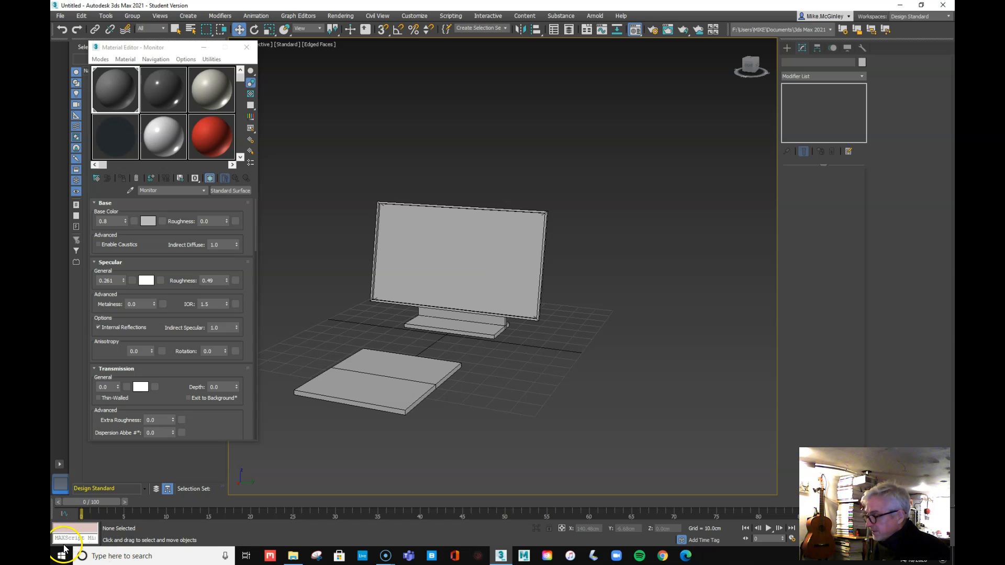